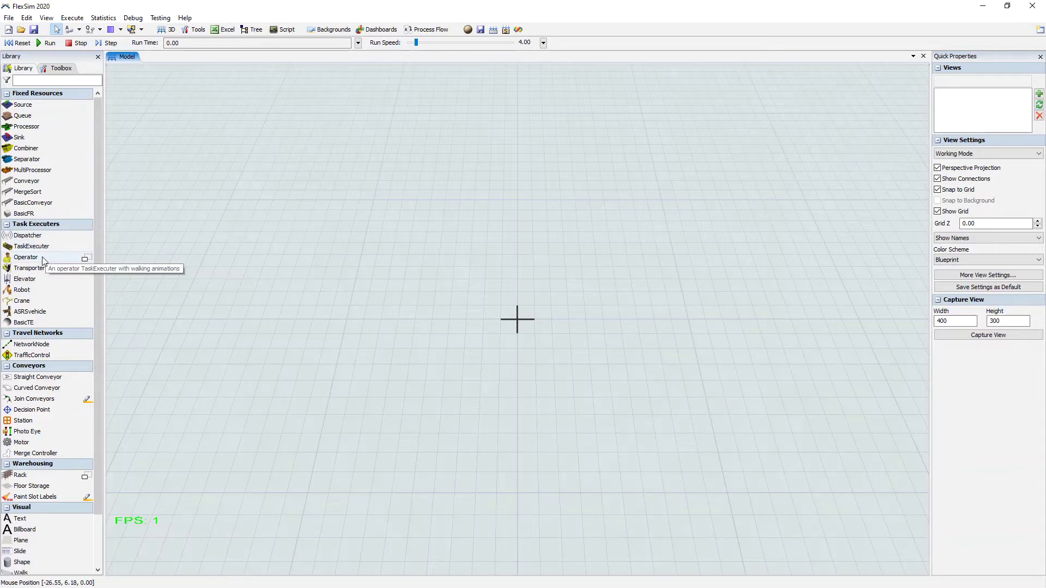
Place four operators close together in the empty 3D model, near and just left of the origin.
drag(43, 260, 448, 275)
drag(55, 256, 399, 317)
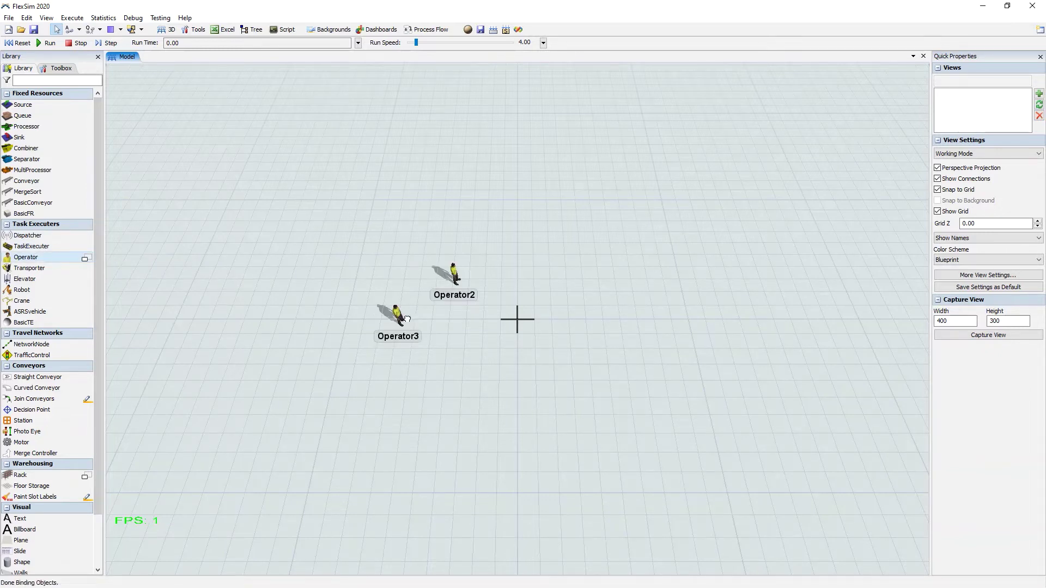
drag(55, 259, 467, 319)
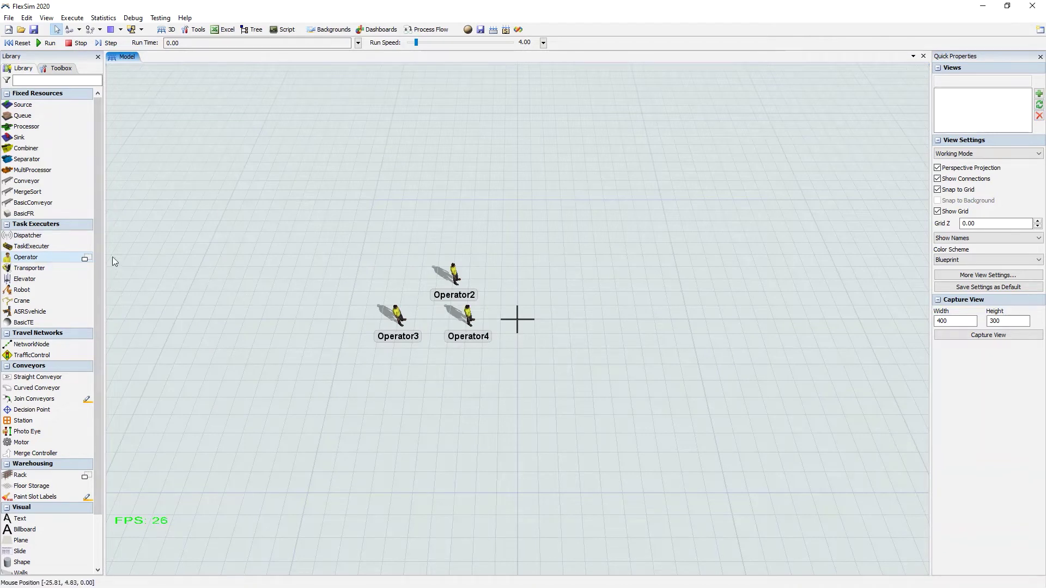
drag(53, 256, 464, 359)
Select all four operators and add them to a new Proximity Detection System, moving its properties window aside.
drag(463, 434, 433, 431)
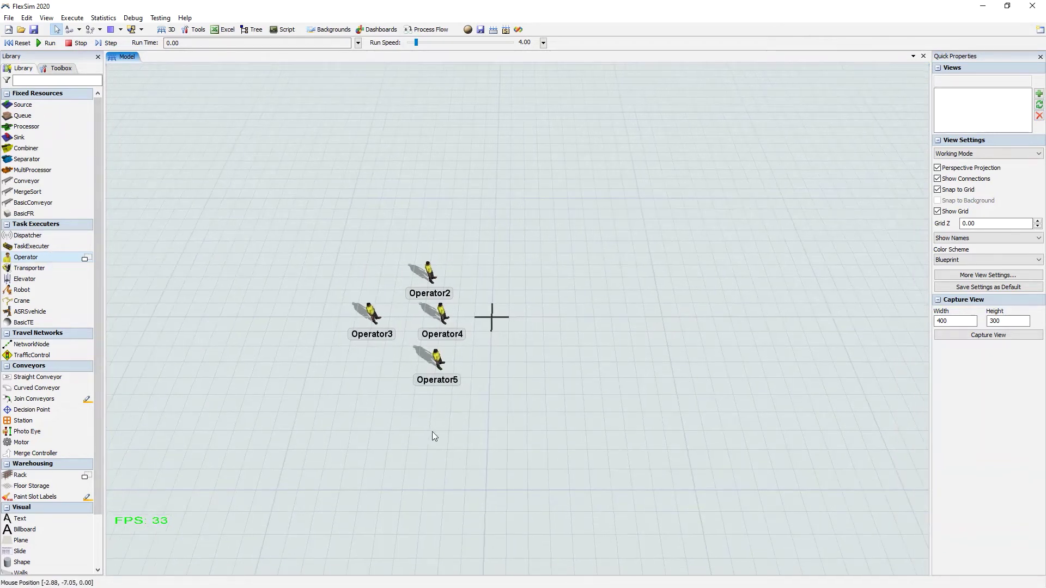
drag(348, 240, 496, 370)
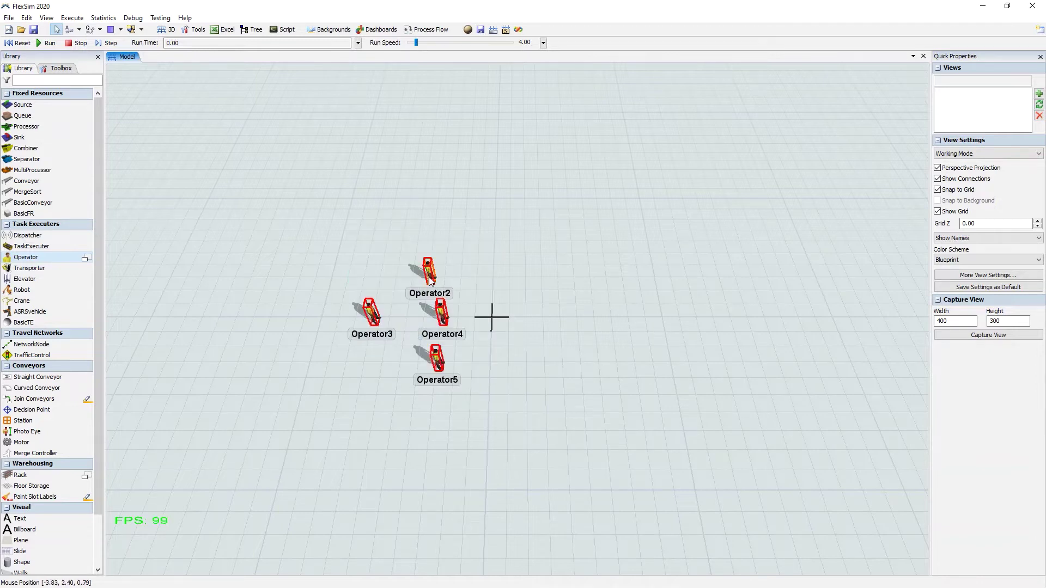
right_click(431, 280)
mouse_move(446, 322)
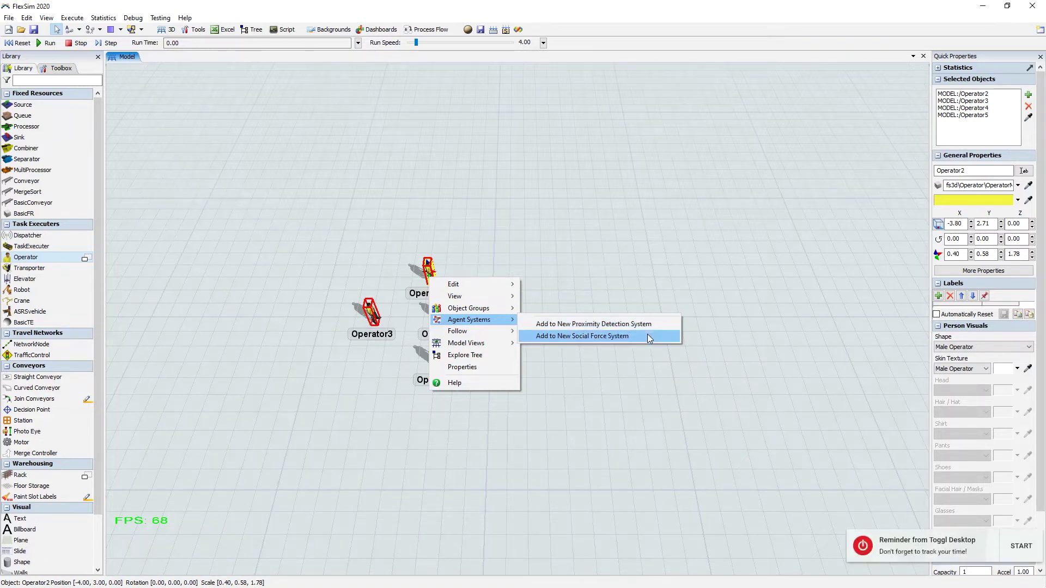
click(650, 326)
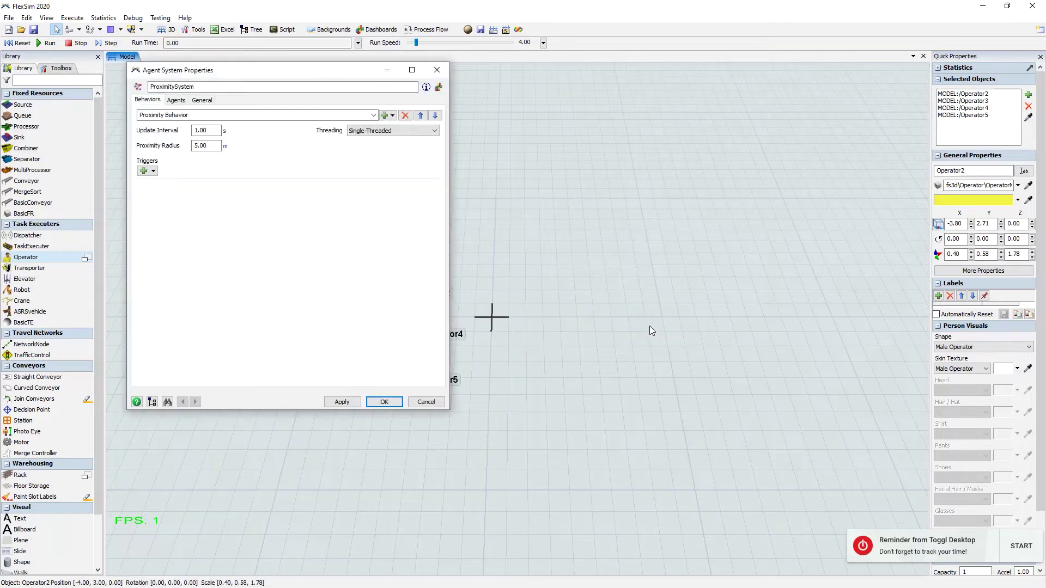
drag(273, 77, 544, 82)
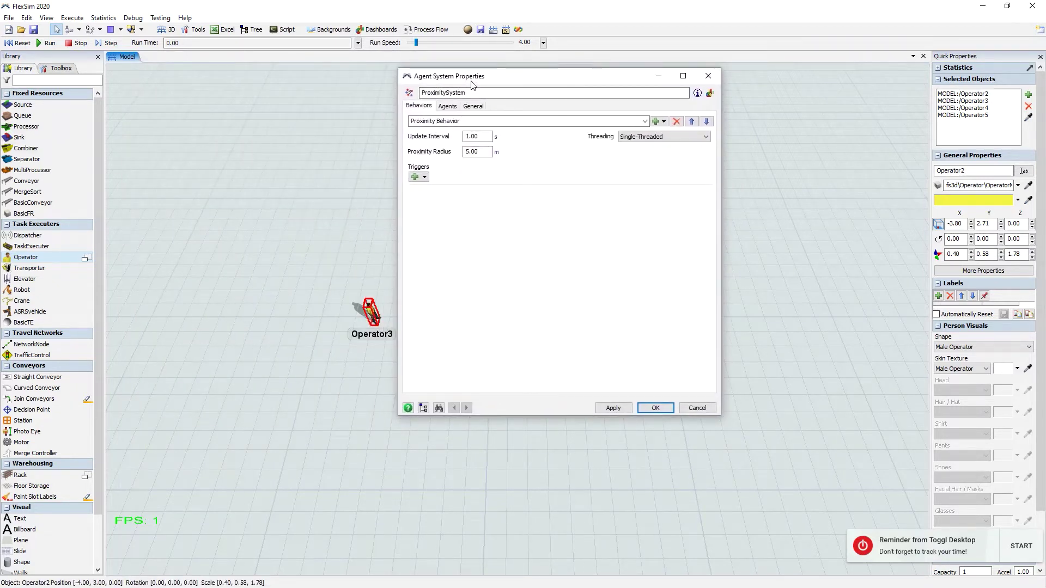
Examine the agent system types that can be added to the model and the agents assigned to the new proximity system.
click(58, 67)
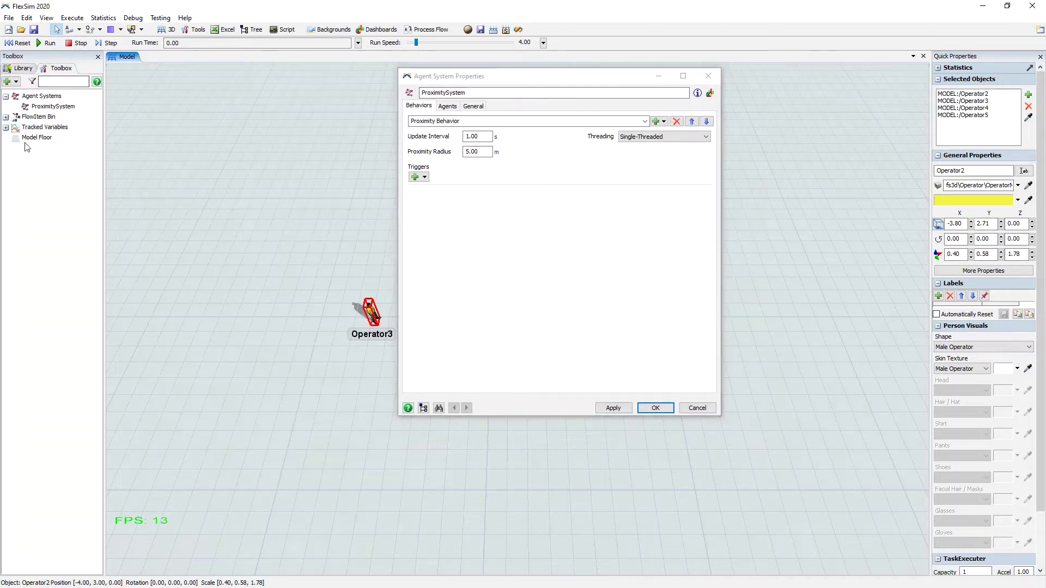
click(15, 81)
mouse_move(49, 179)
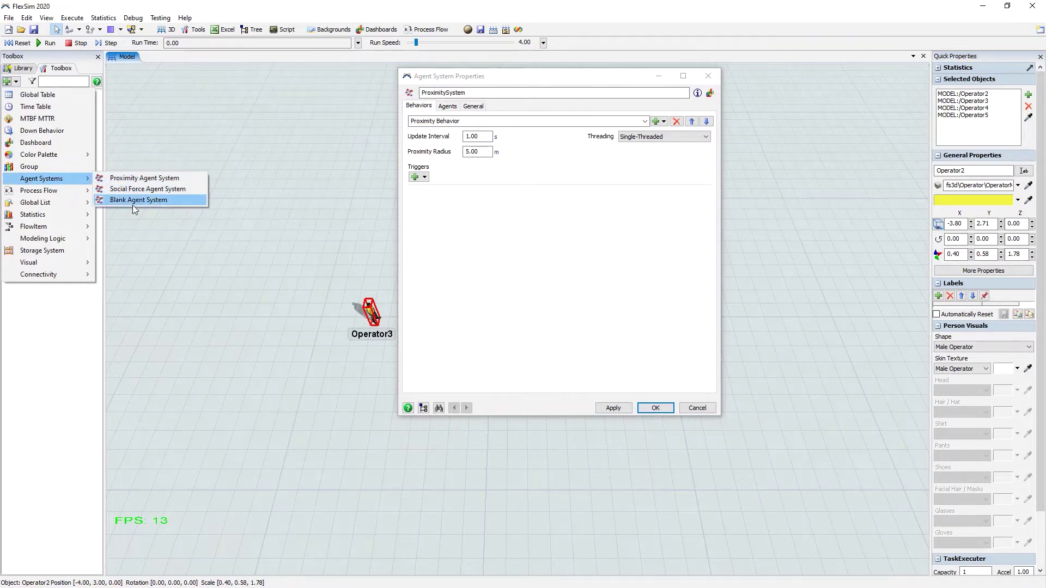
click(60, 345)
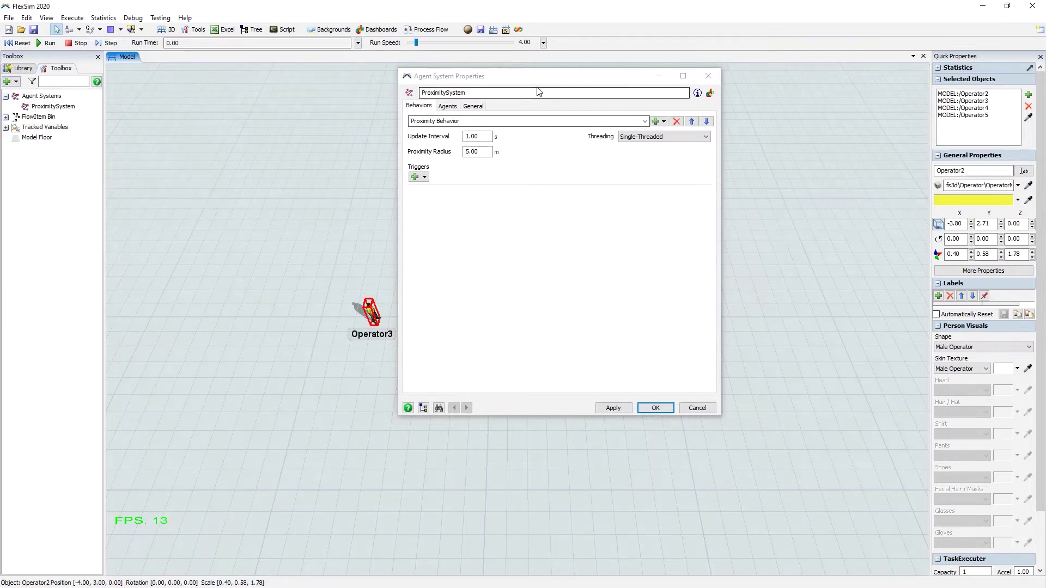
drag(539, 82, 516, 78)
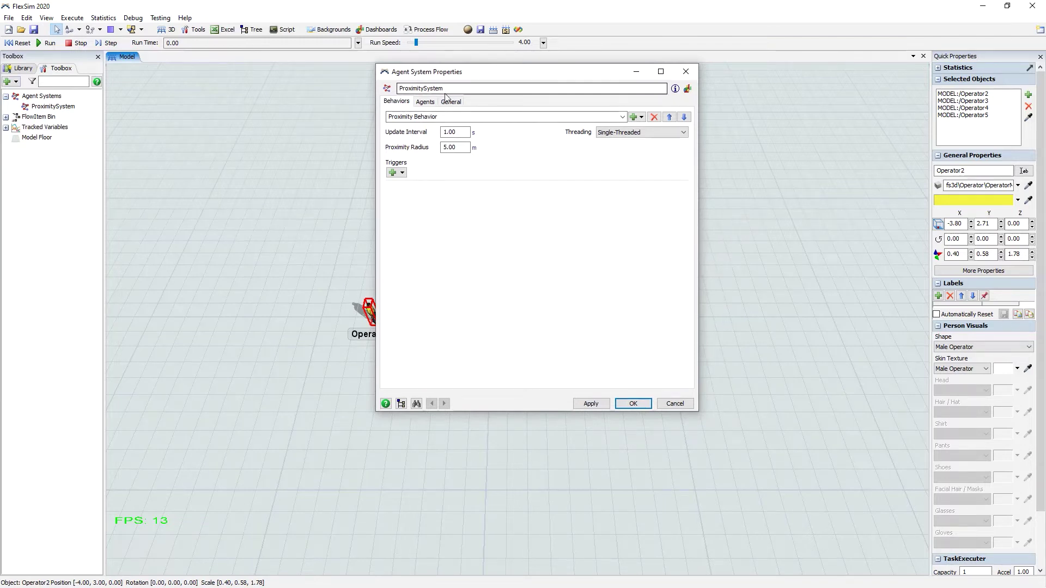
click(428, 102)
drag(416, 137, 414, 172)
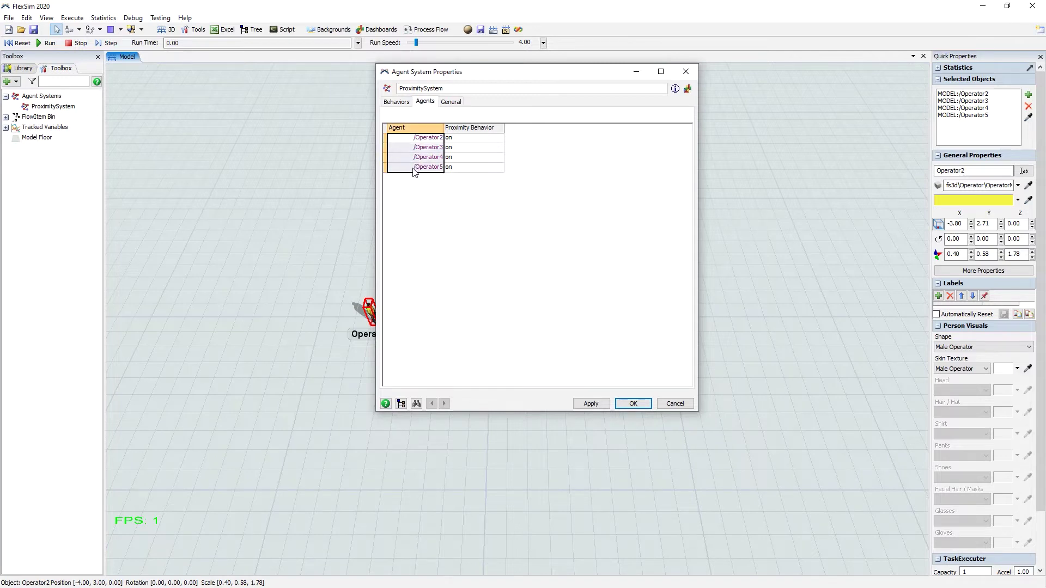
click(452, 229)
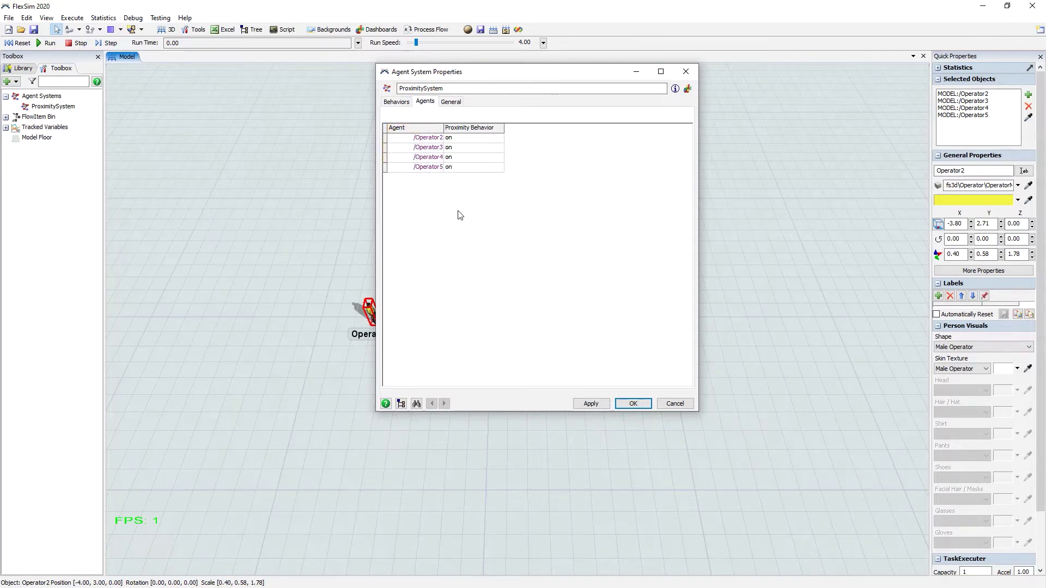
Examine the proximity behavior's settings, the behavior types that can be added and the available triggers, and close the properties.
click(399, 103)
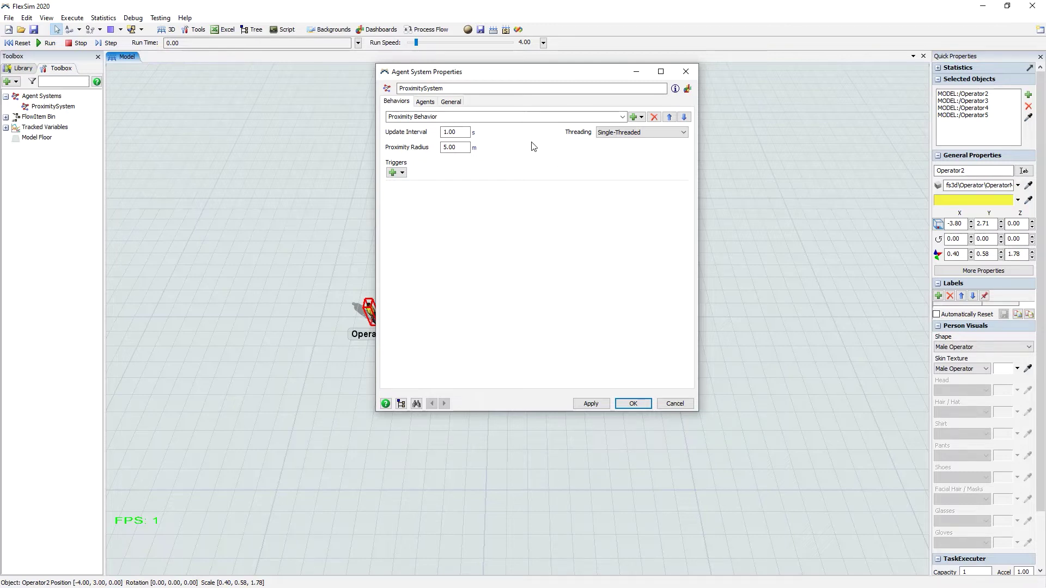
click(424, 136)
click(415, 137)
click(635, 117)
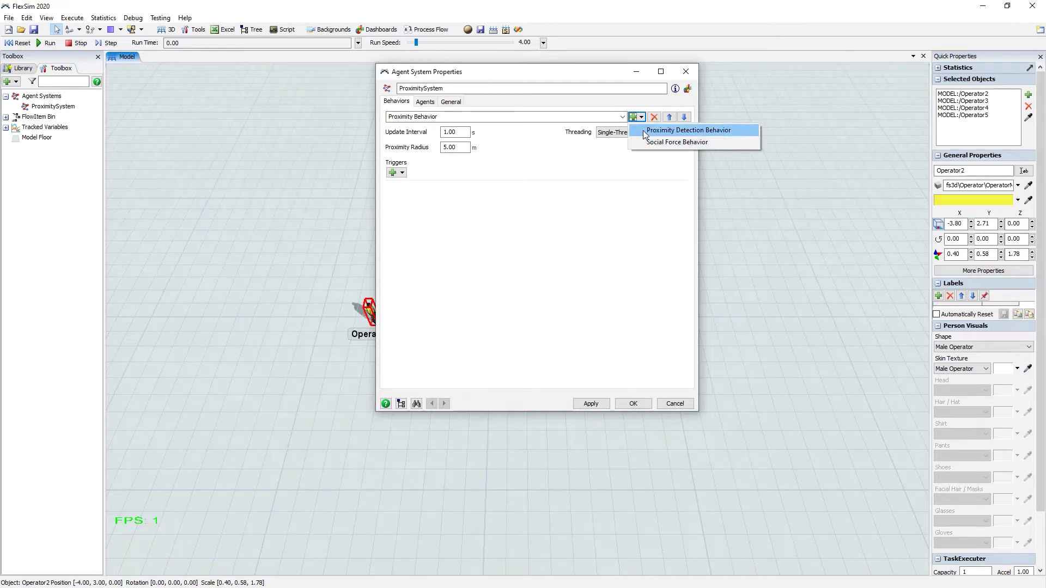
click(522, 156)
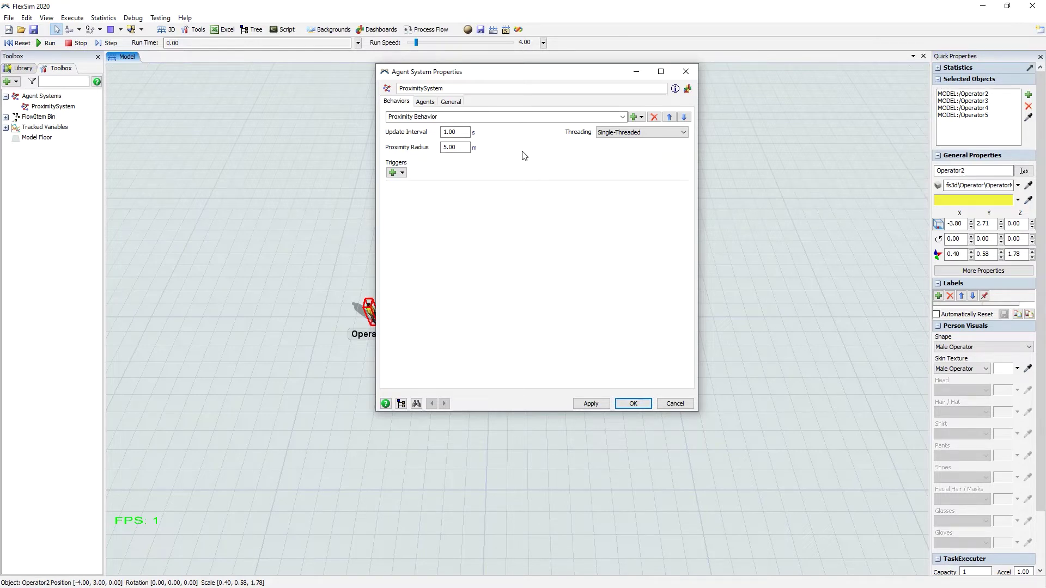
click(397, 173)
click(430, 164)
click(393, 172)
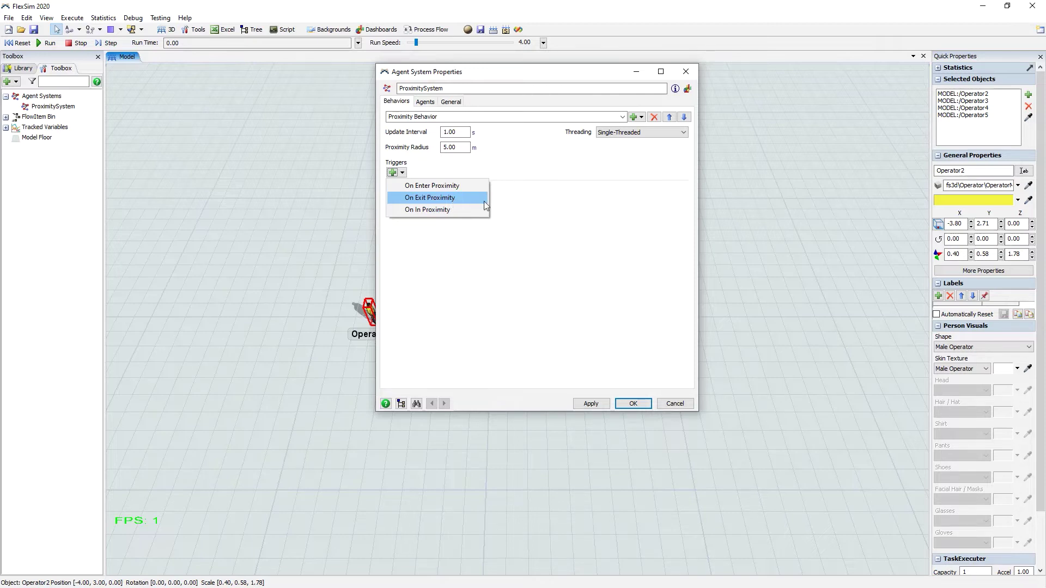
click(548, 210)
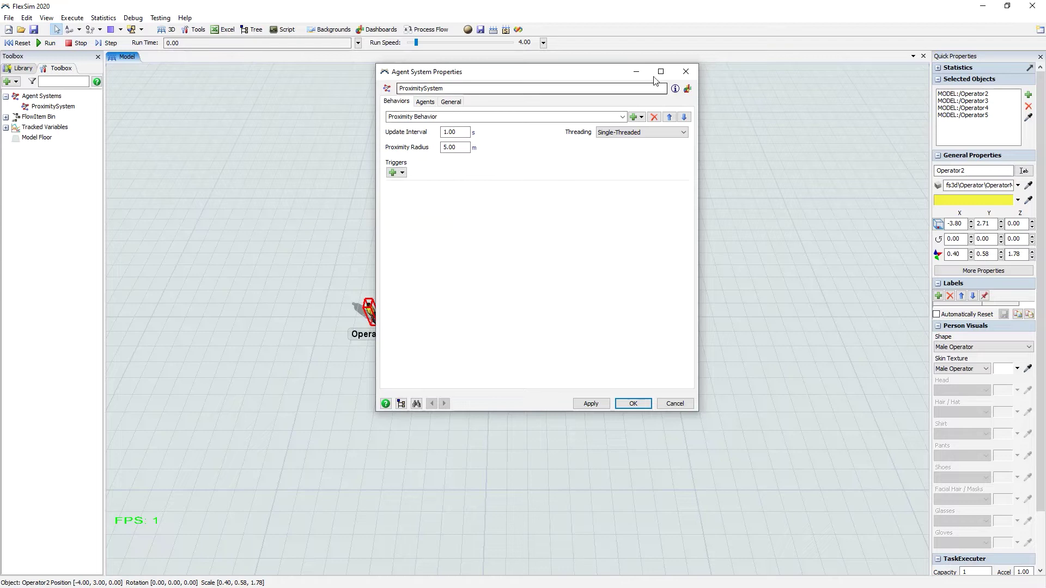
click(686, 71)
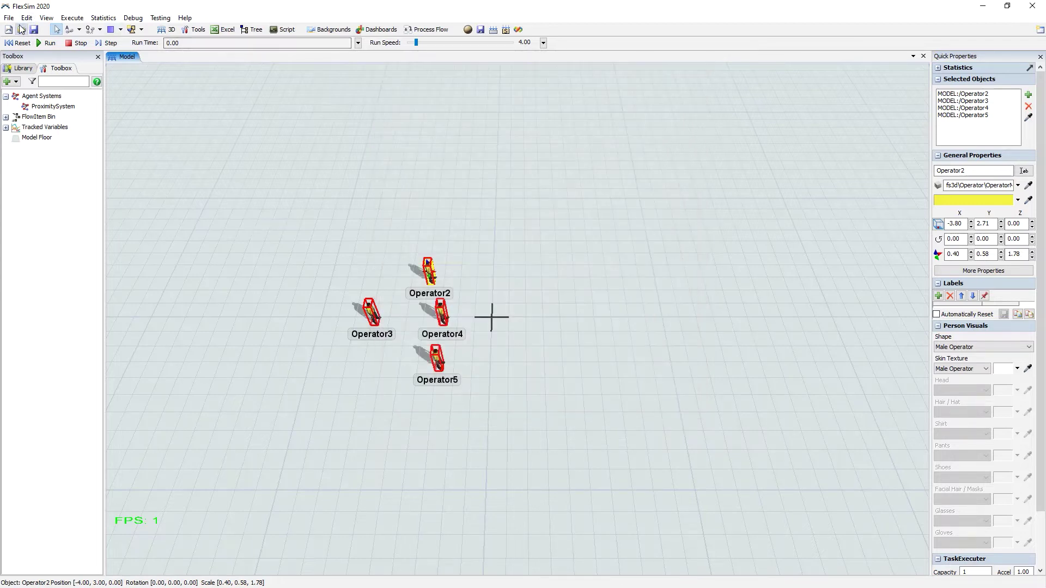
Open the TestAgentSystem.fsx model in place of the current one.
click(21, 29)
click(532, 334)
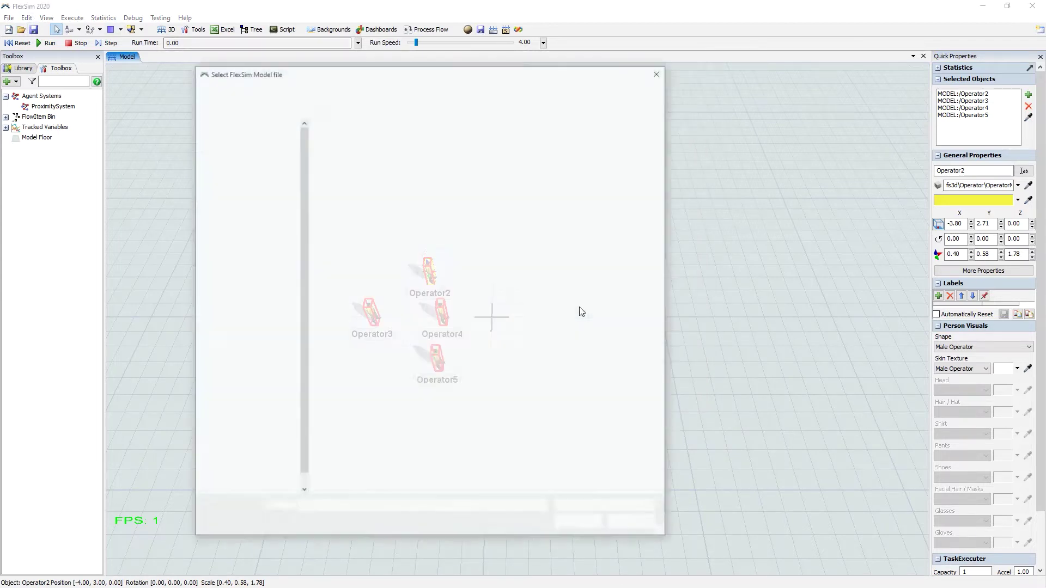
double_click(349, 142)
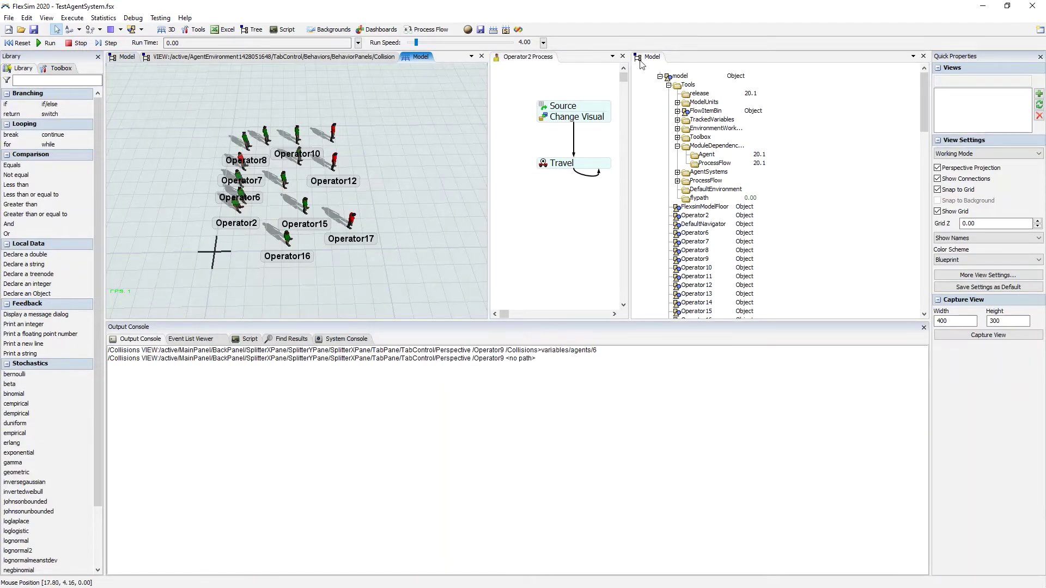
Close the model tree beside the process flow and all the output console panes, and widen the 3D view.
click(923, 57)
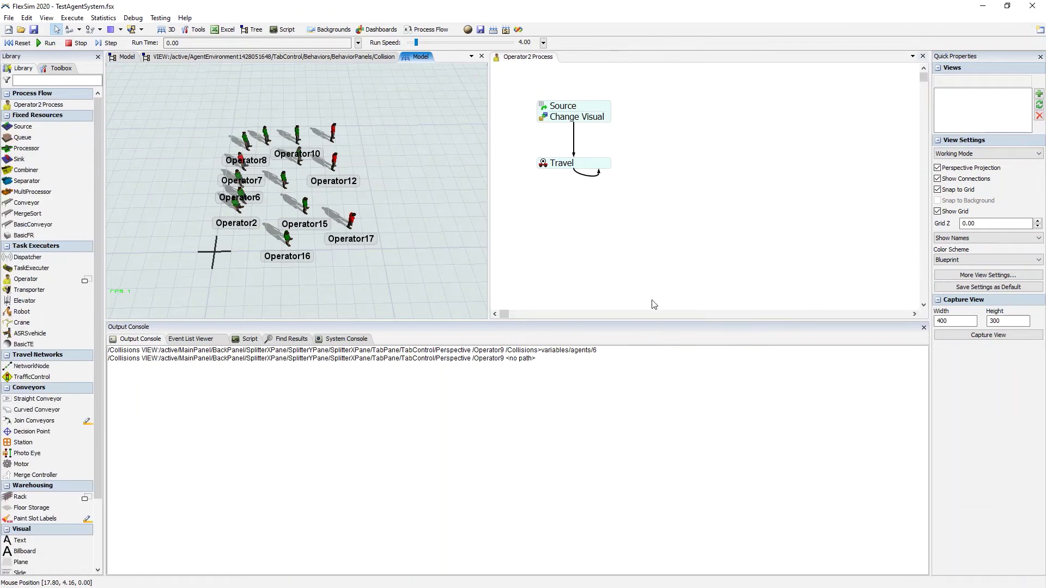
click(923, 328)
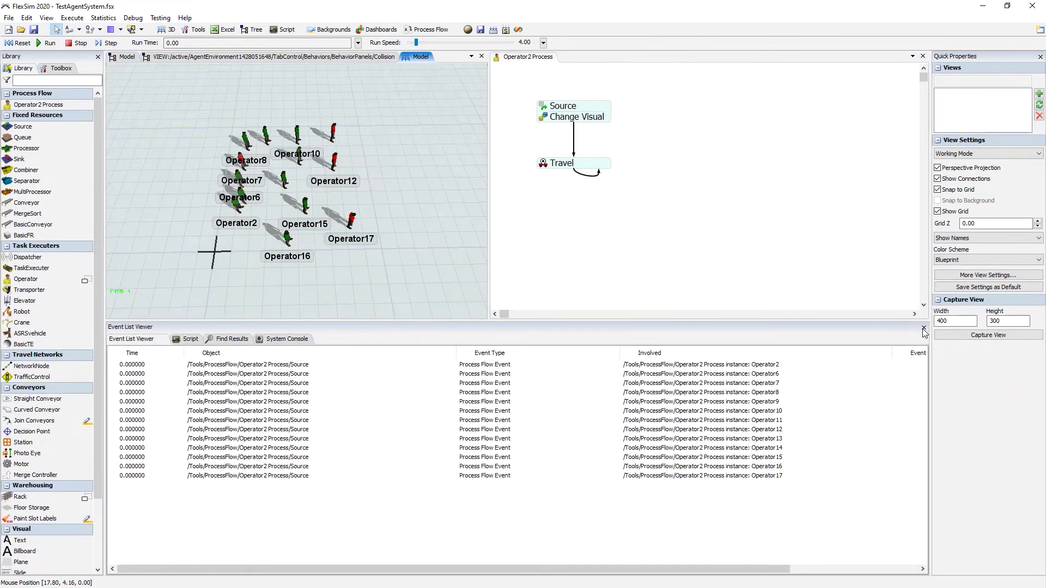
click(923, 328)
click(924, 328)
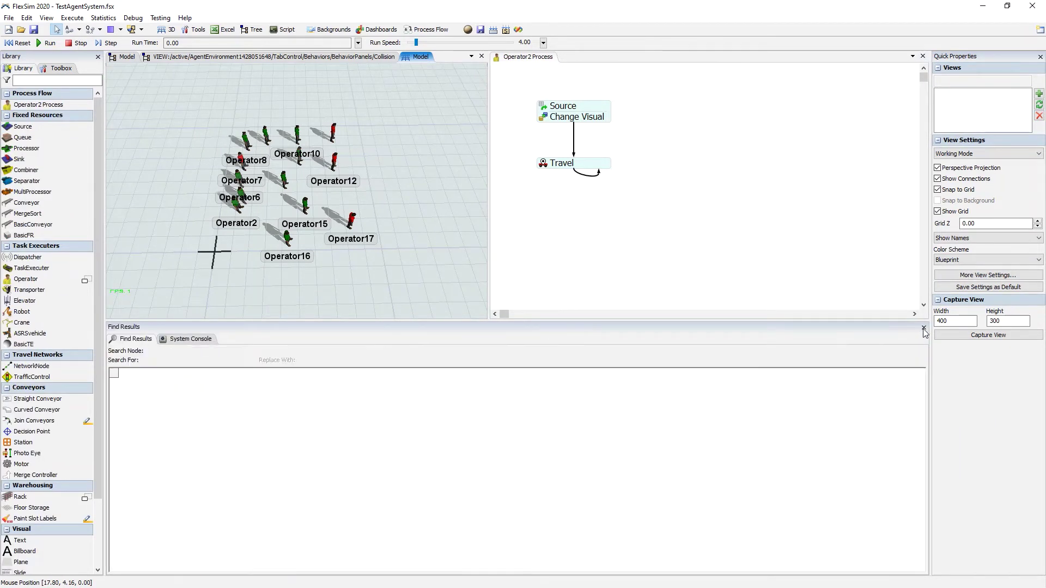
click(923, 328)
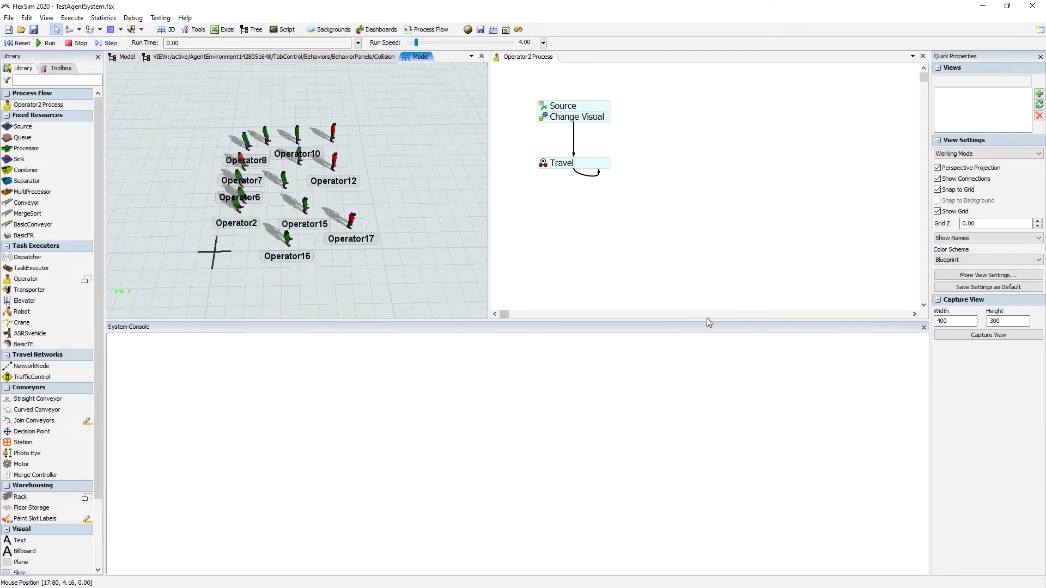
click(919, 331)
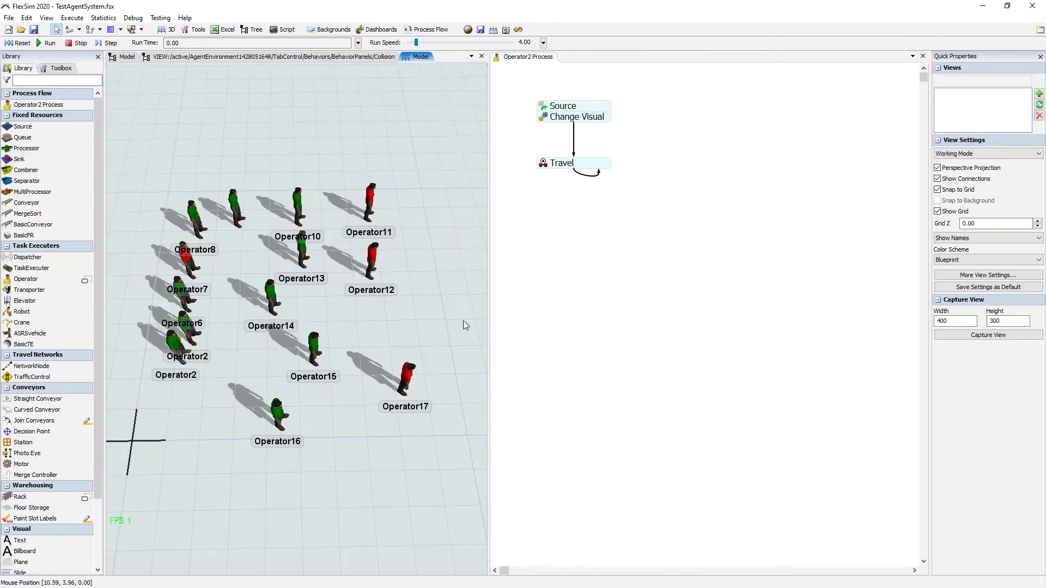
drag(489, 311, 712, 311)
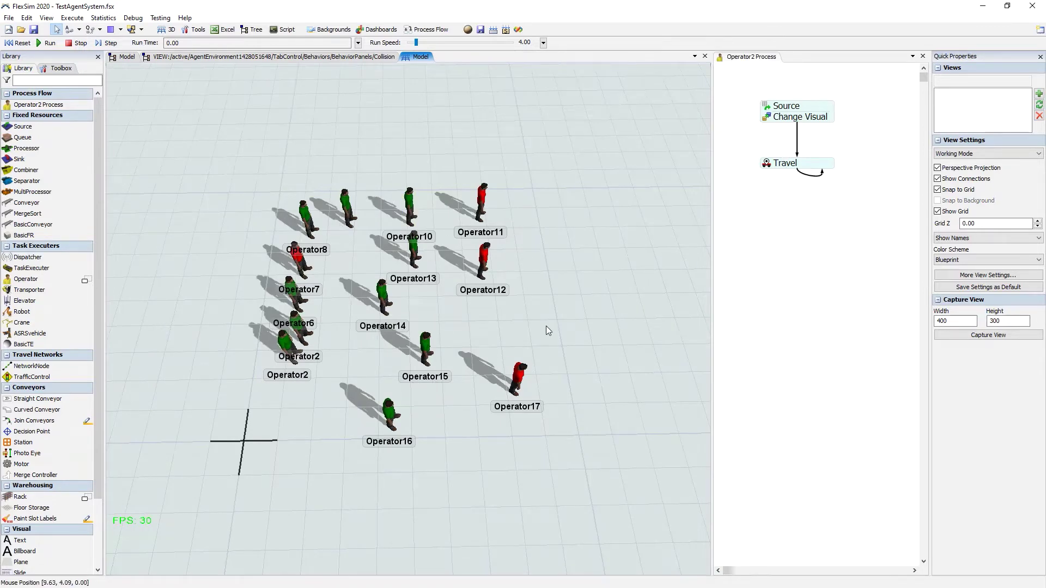
Reset and run the simulation, slowing the run speed to 0.66.
drag(454, 313, 454, 305)
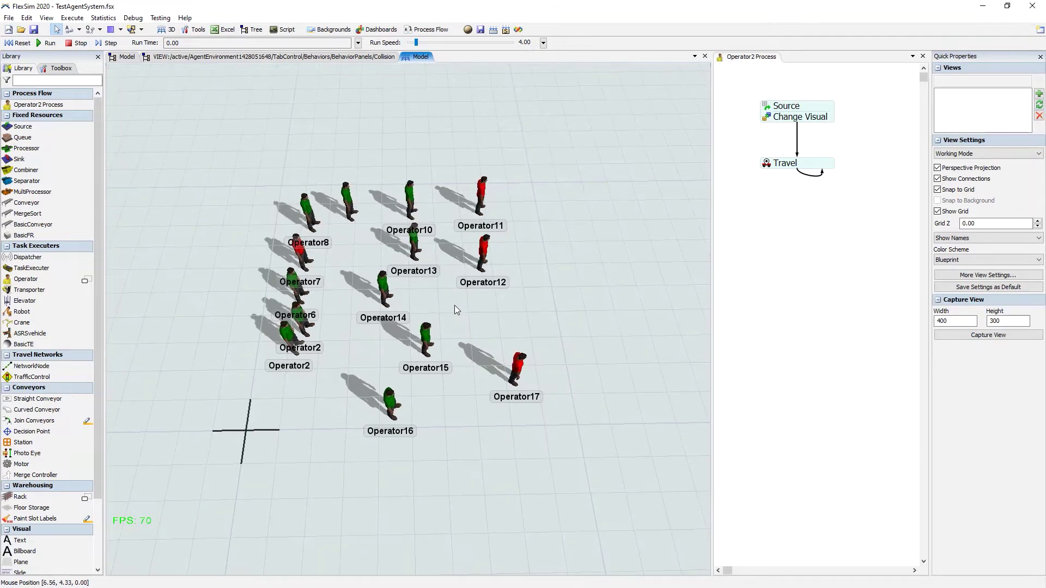
click(17, 43)
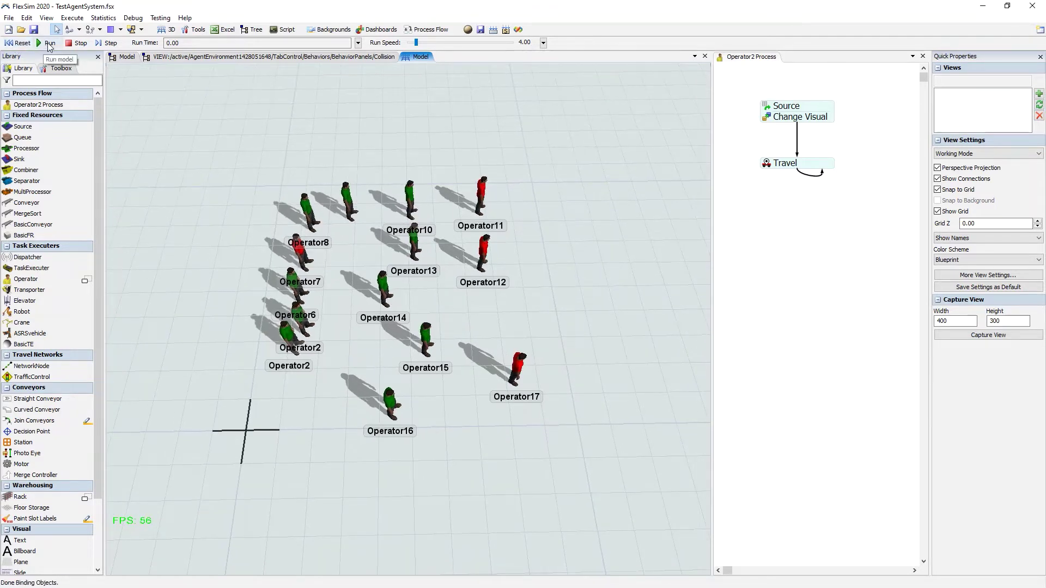
click(48, 43)
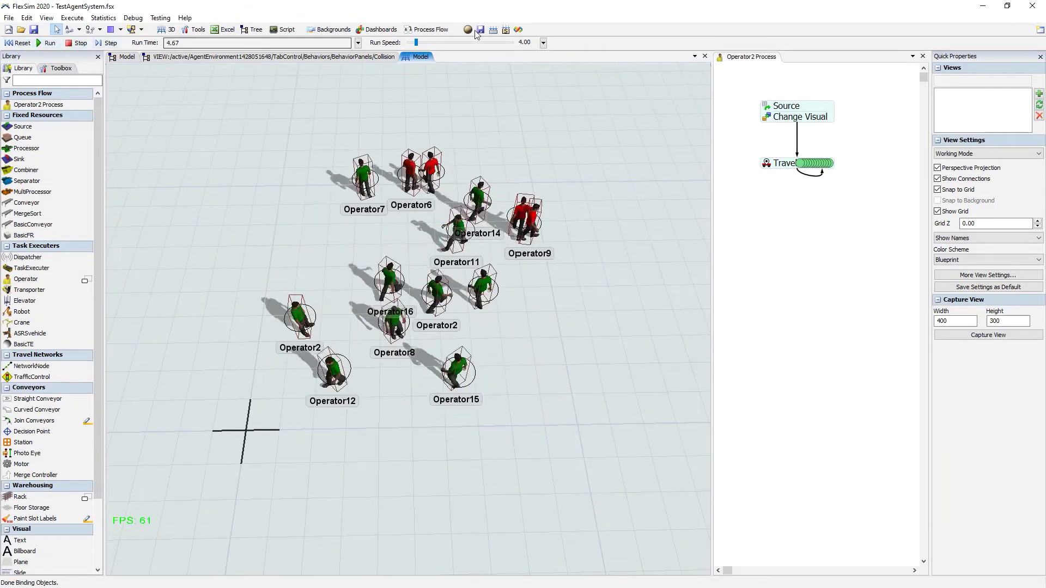
drag(417, 43, 415, 43)
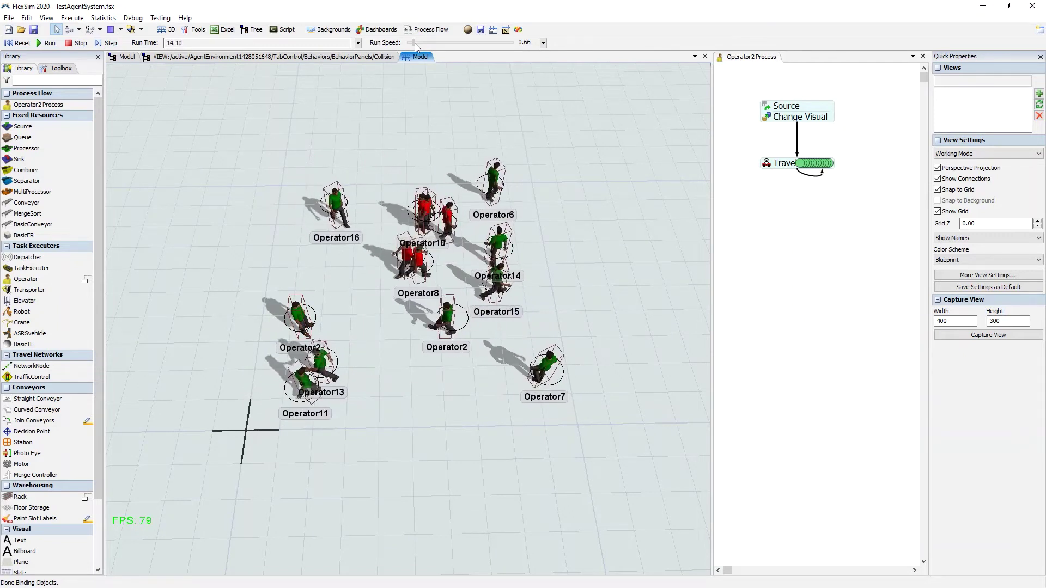
drag(415, 44, 415, 43)
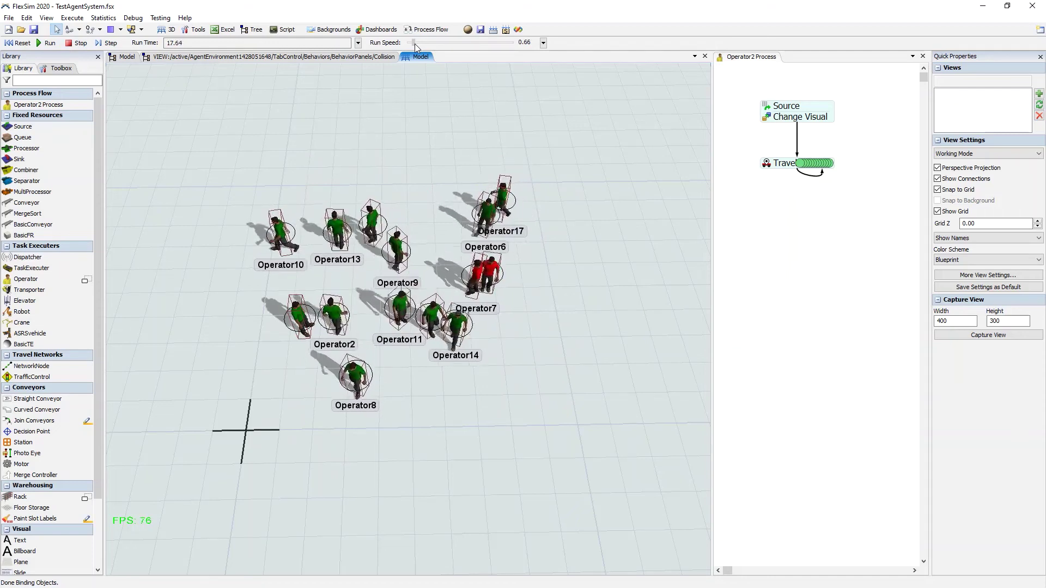
Open the properties of the Proximity agent system.
click(61, 69)
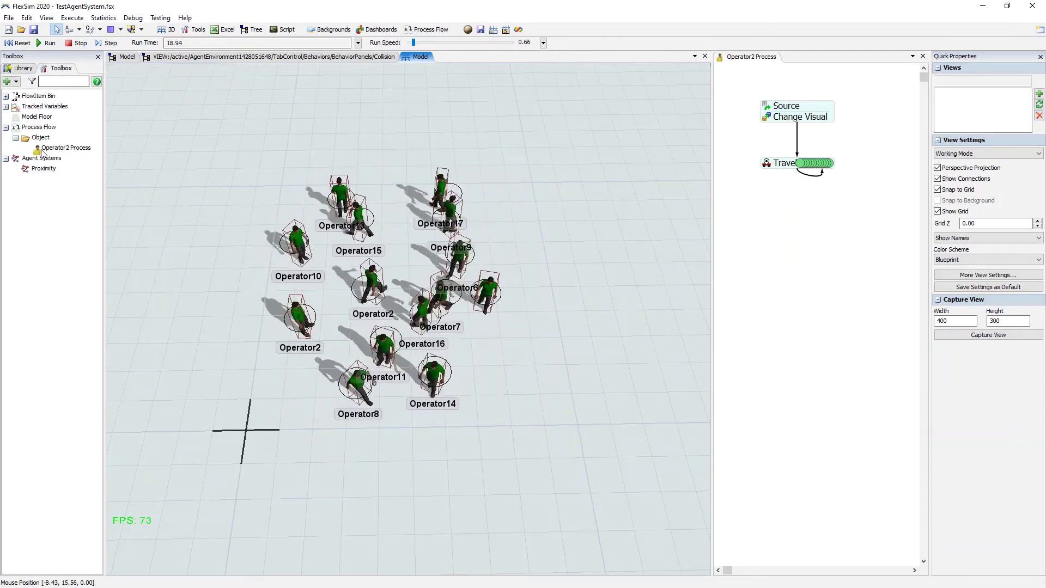
click(38, 168)
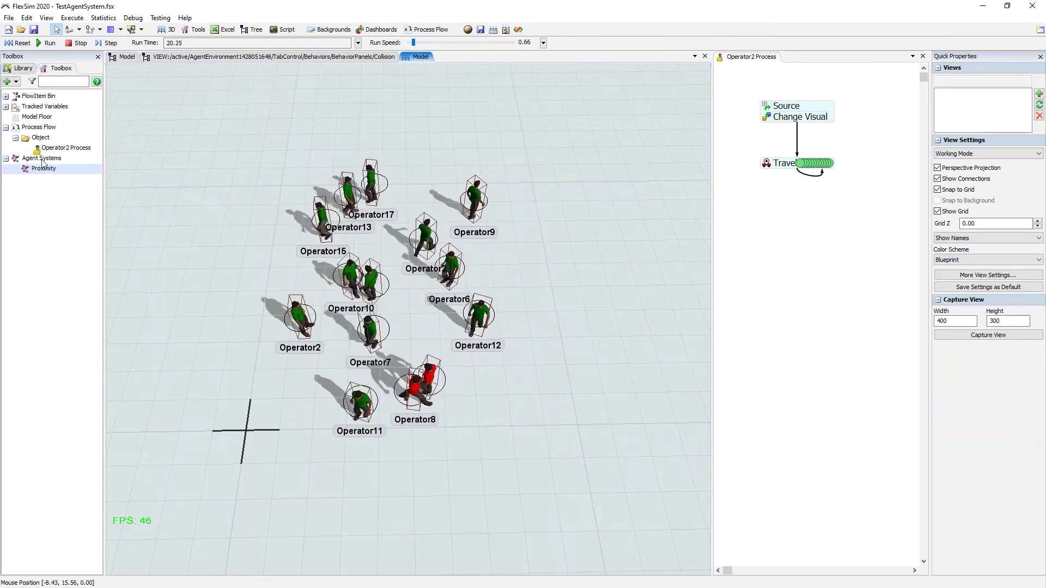
double_click(37, 170)
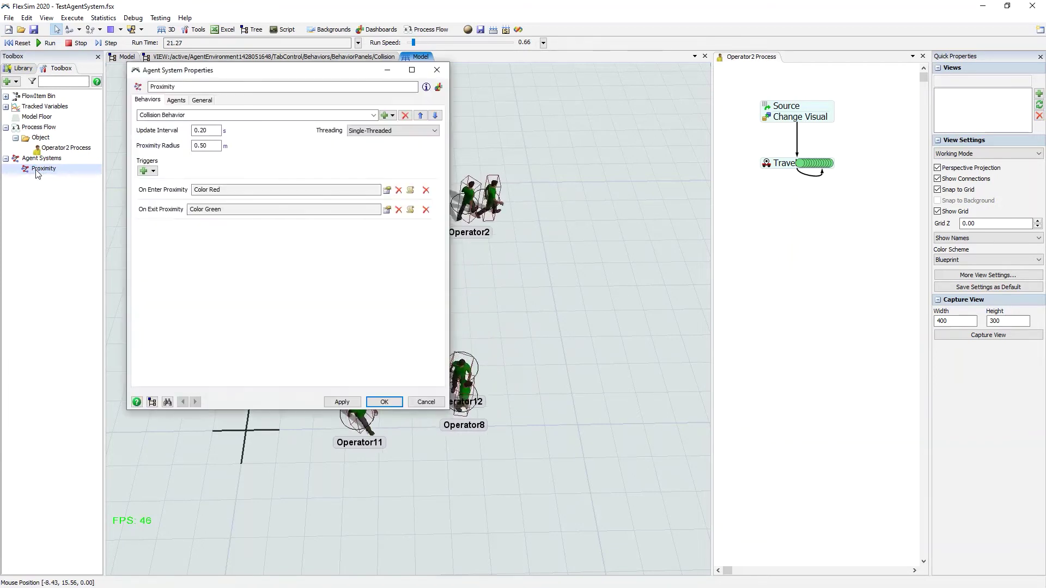
Review the update interval and proximity radius of the Proximity system's Collision Behavior.
drag(212, 131, 180, 130)
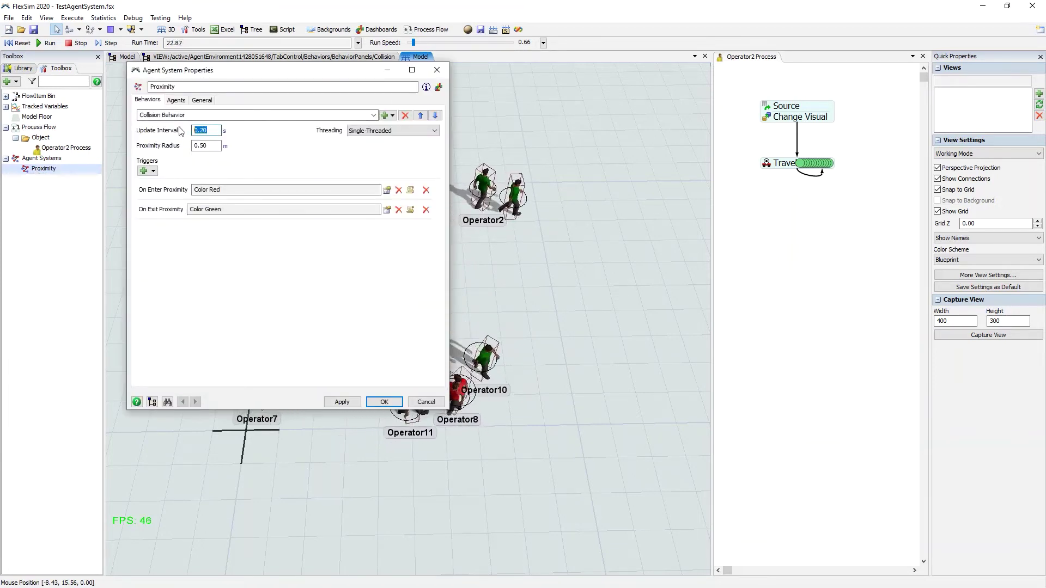
drag(238, 71, 122, 69)
drag(95, 144, 75, 145)
click(137, 155)
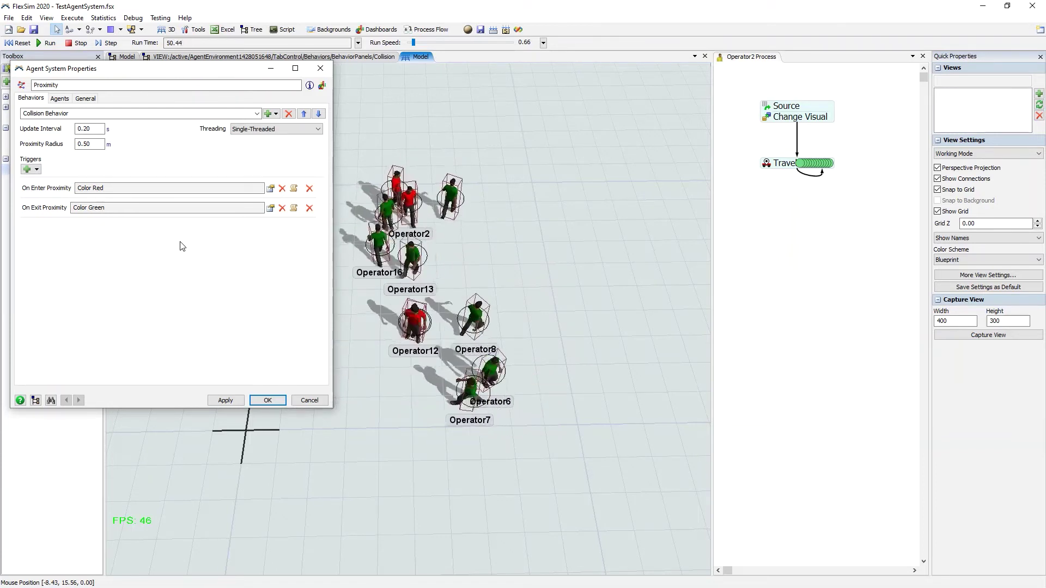
Stop the simulation and show the Proximity agent system's general settings.
drag(166, 74, 188, 82)
drag(485, 176, 558, 160)
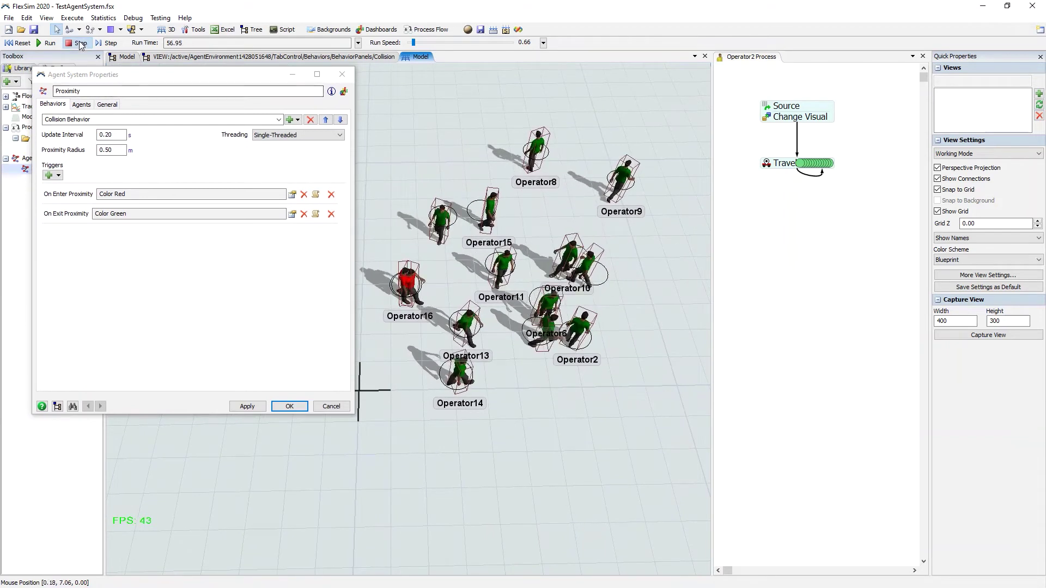
right_drag(505, 393, 503, 407)
click(108, 104)
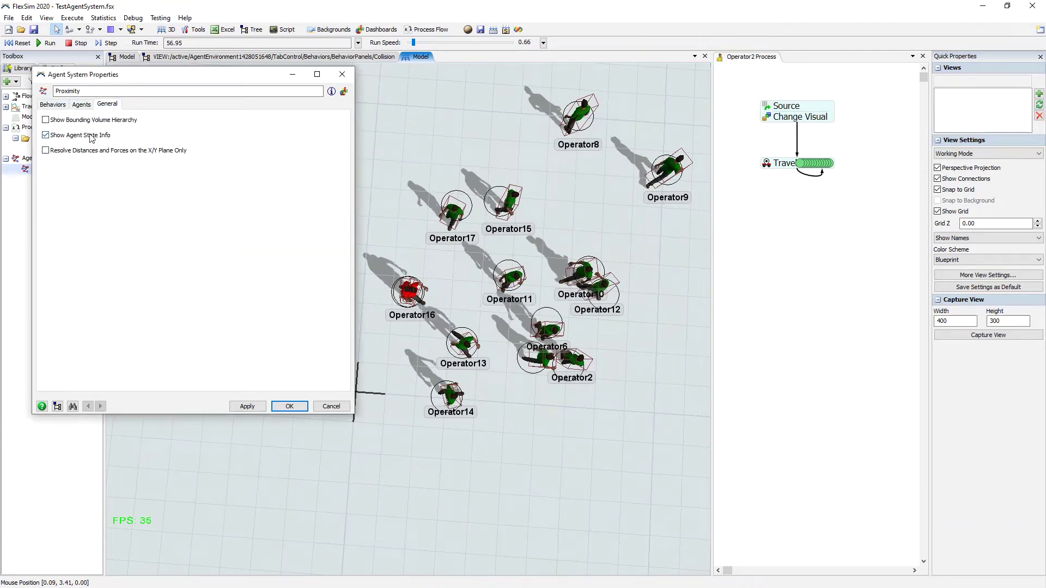
Examine the bounding boxes and proximity circles around Operator2, Operator6 and Operator7 up close.
drag(508, 450, 460, 407)
scroll(460, 406, up, 5)
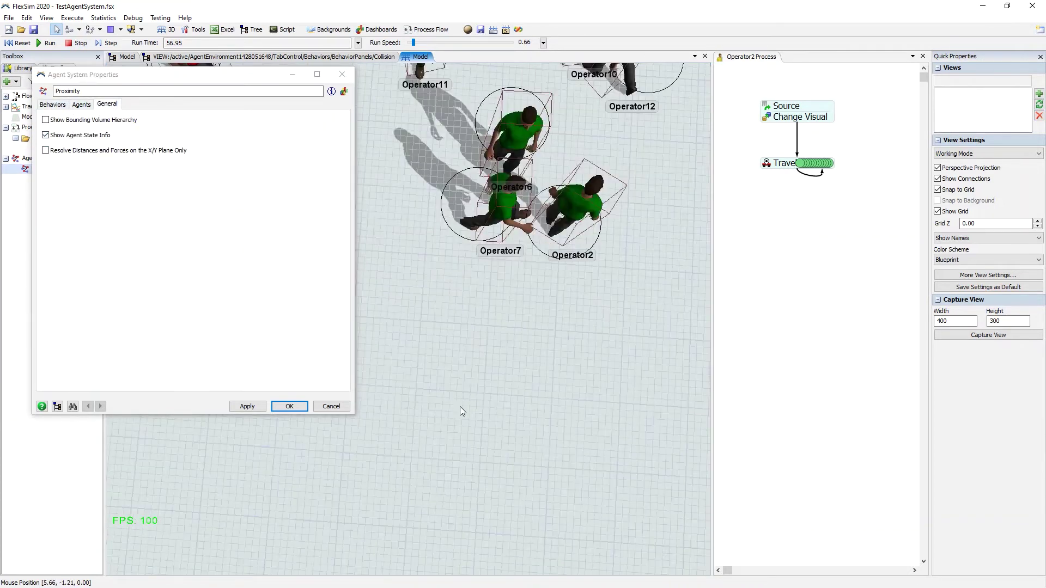
right_drag(473, 312, 439, 388)
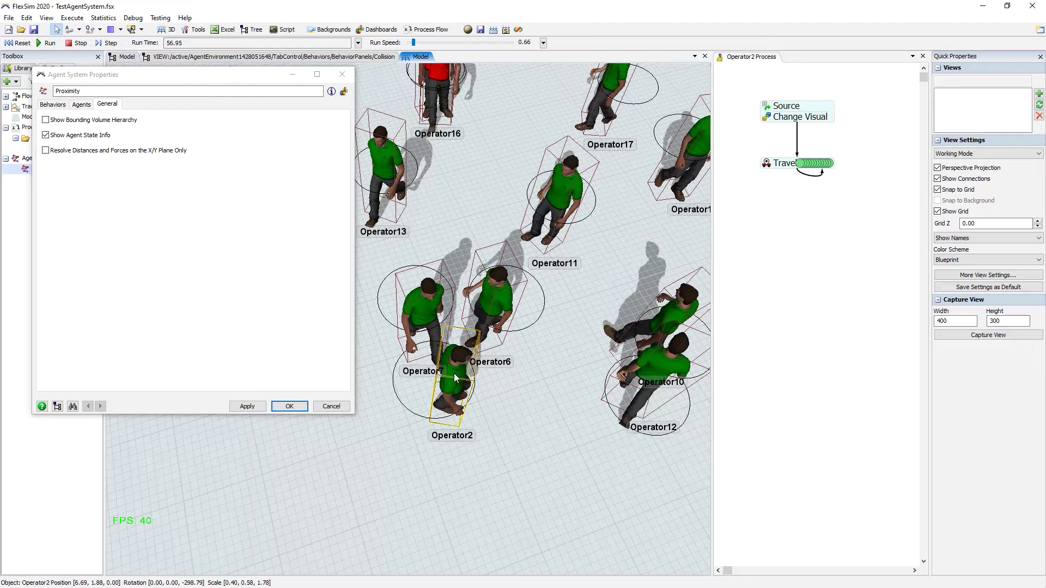
right_drag(520, 446, 550, 450)
click(527, 319)
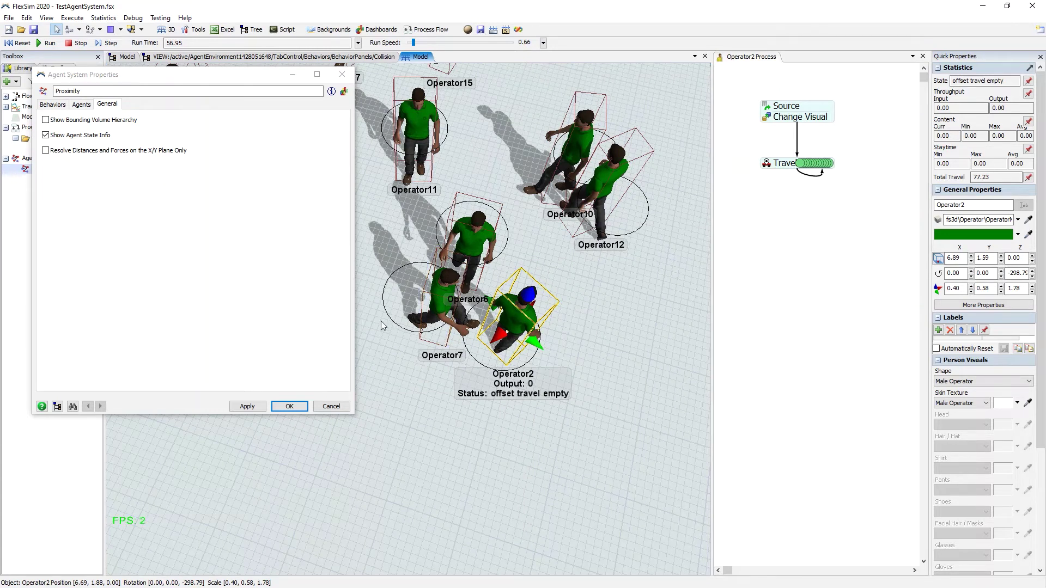
Set the Collision Behavior's proximity radius to 1 m and apply the change.
click(53, 105)
double_click(98, 151)
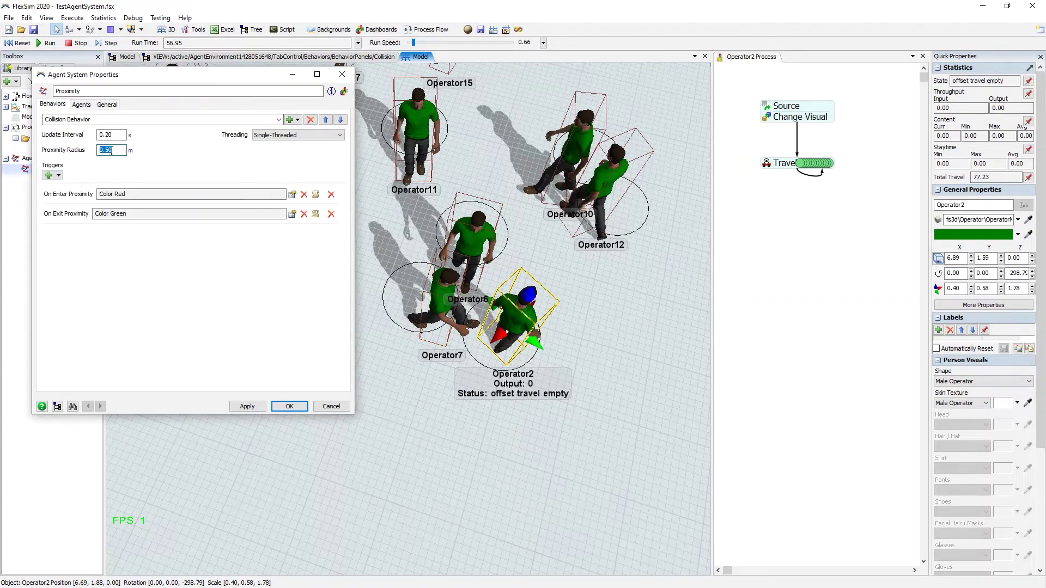
text(1)
click(246, 408)
Examine how the enlarged proximity circles of Operator2, Operator6, Operator7 and the nearby operators overlap.
click(453, 447)
scroll(444, 453, up, 5)
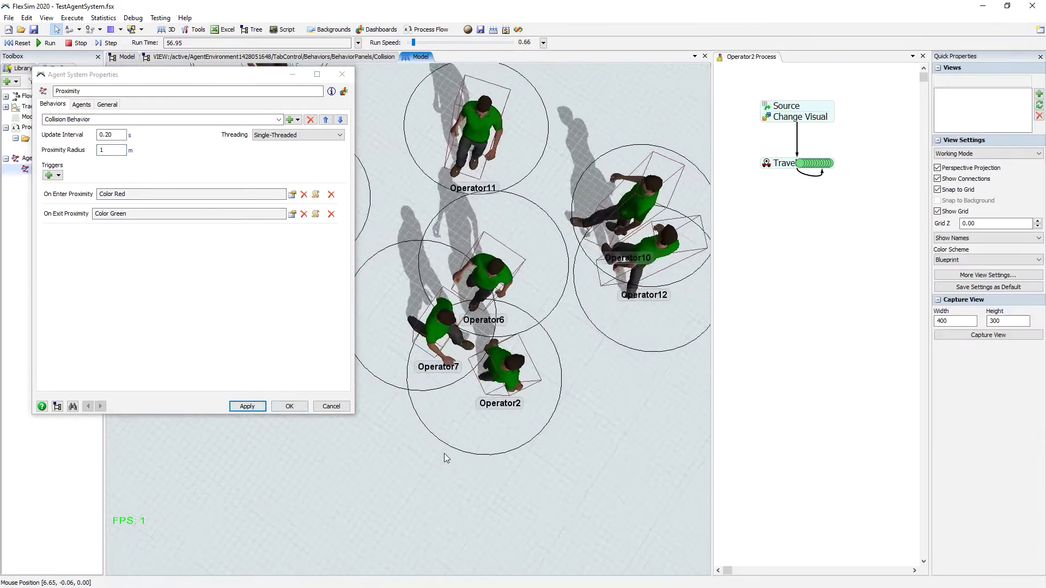
right_drag(446, 450, 462, 454)
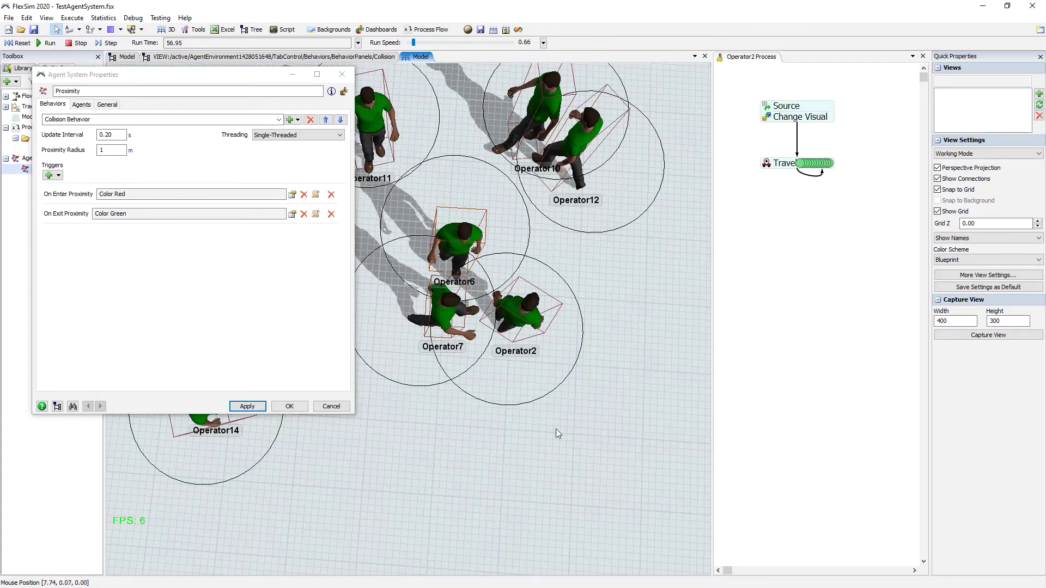
drag(557, 429, 580, 368)
scroll(580, 369, down, 3)
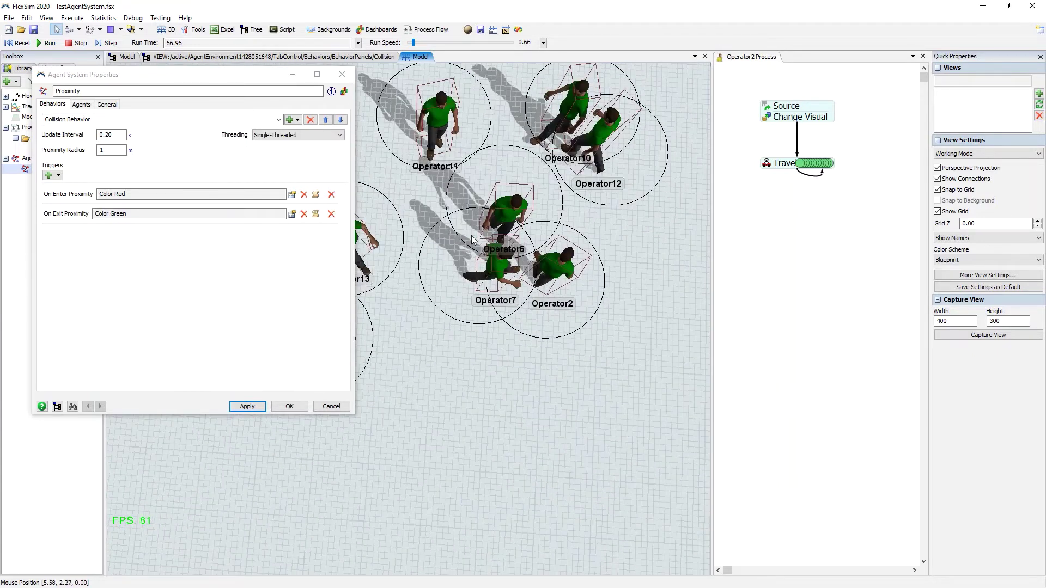
drag(538, 394, 490, 390)
scroll(499, 383, down, 4)
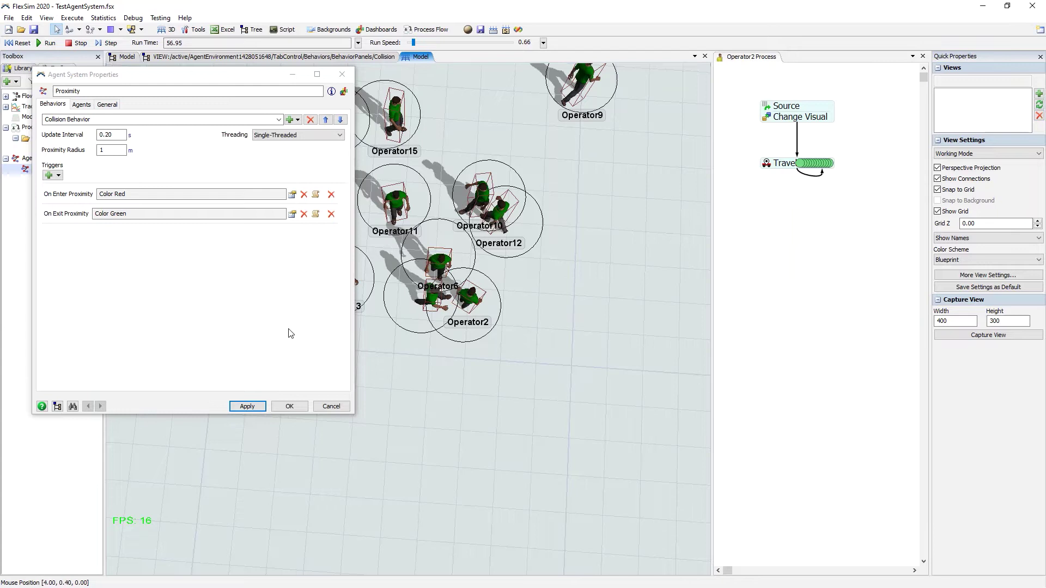
Enable Show Bounding Volume Hierarchy for the Proximity agent system and apply it, keeping the properties window clear of the operators.
click(107, 105)
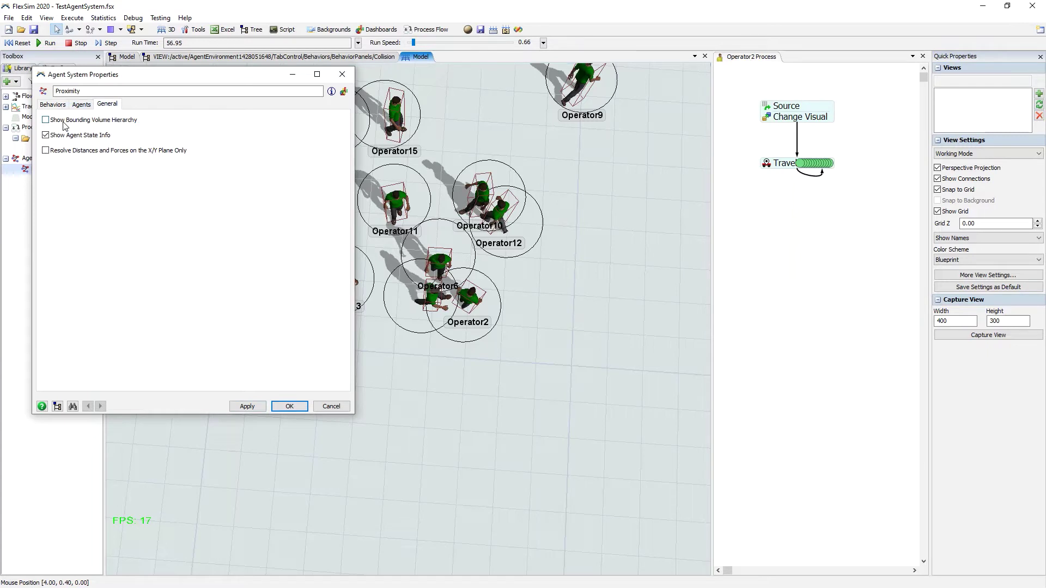
drag(147, 74, 730, 50)
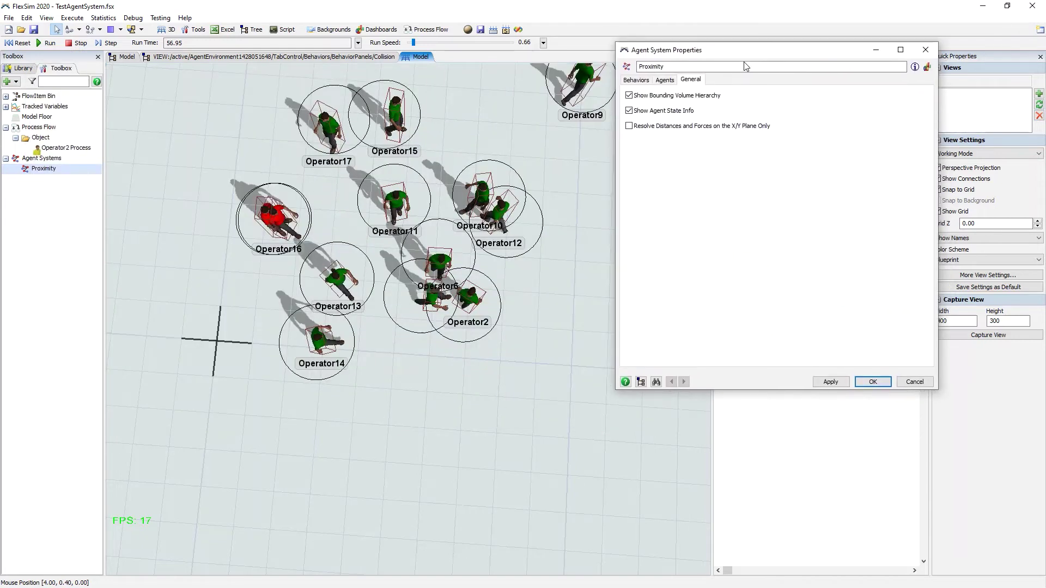
click(830, 382)
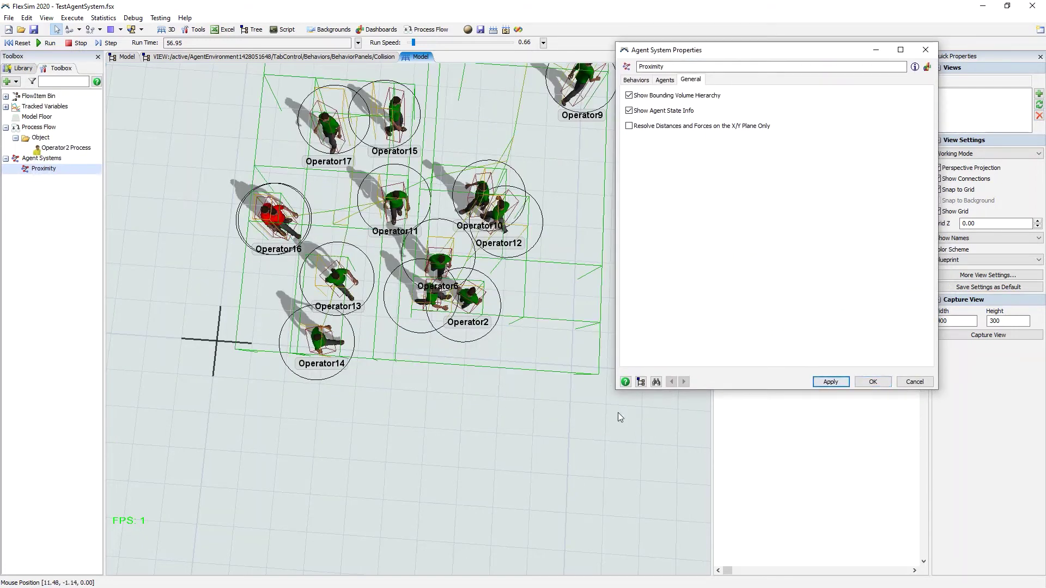
Inspect the bounding volume hierarchy boxes around all the operators, using Operator13 as the reference agent.
drag(426, 416, 405, 495)
right_drag(413, 487, 512, 491)
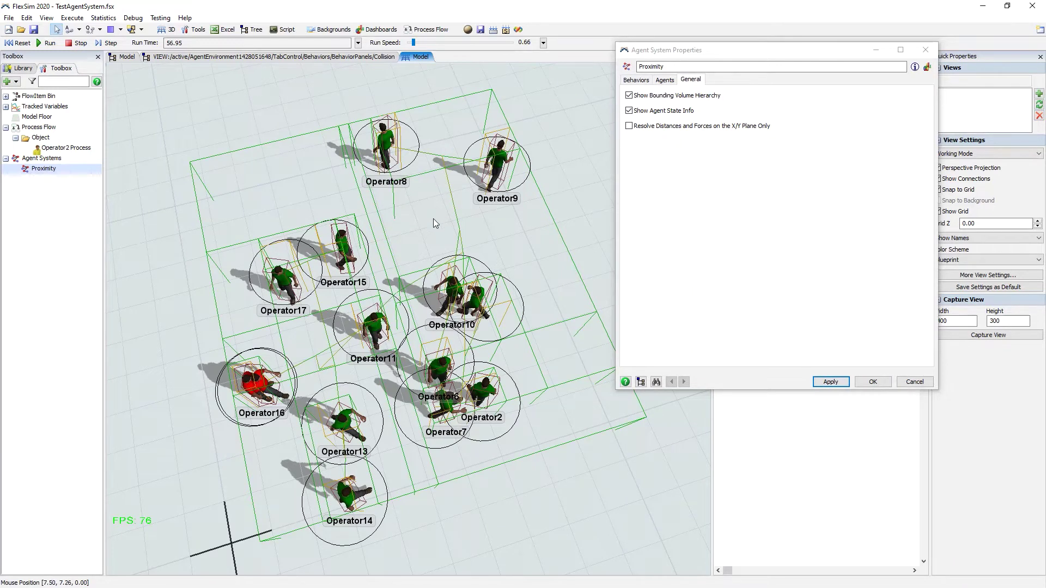
scroll(423, 229, down, 1)
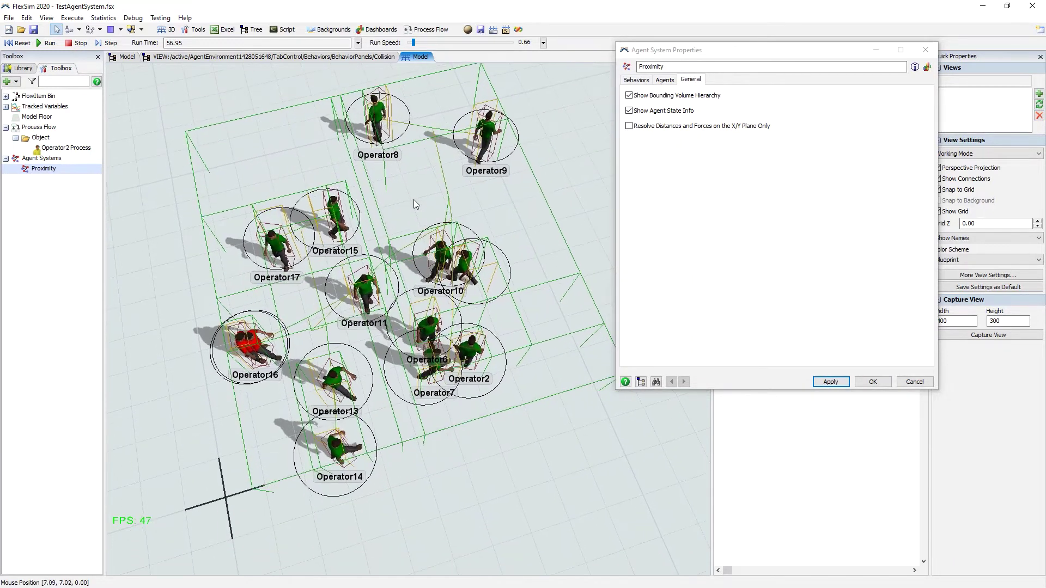
click(337, 384)
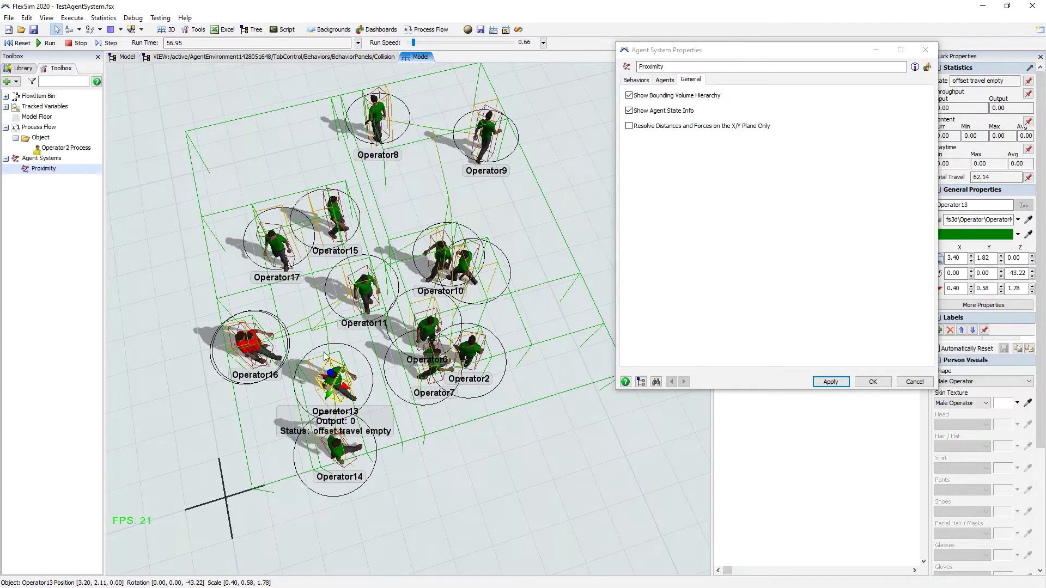
drag(370, 351, 368, 339)
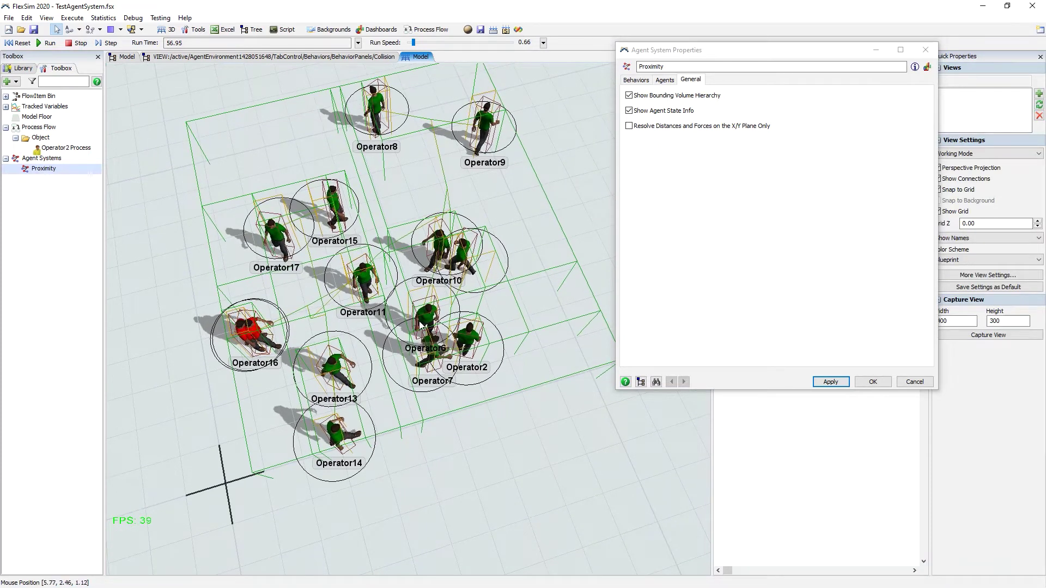
click(331, 364)
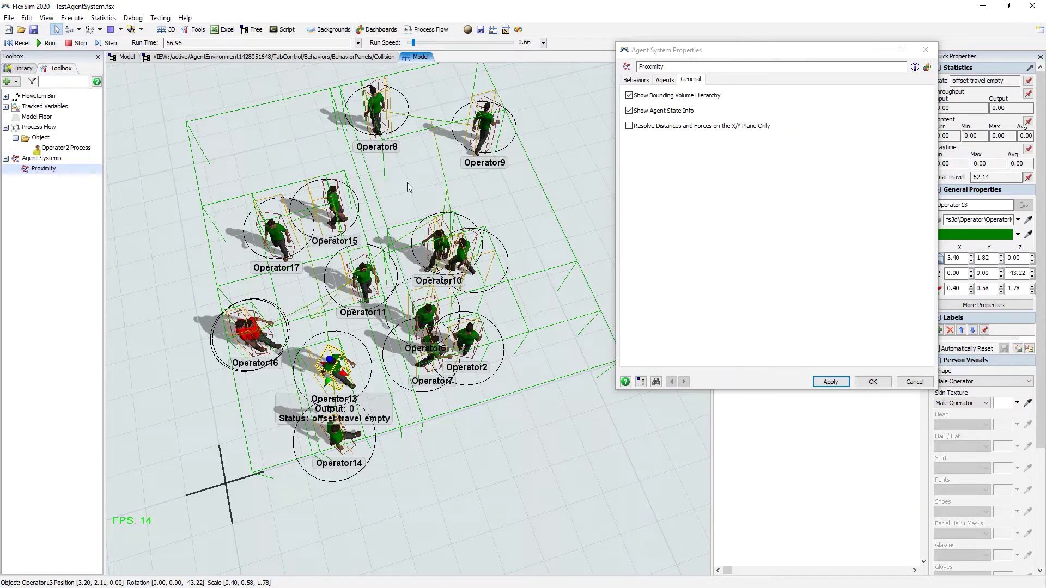
mouse_move(410, 185)
right_down()
mouse_move(394, 183)
mouse_move(397, 199)
right_up()
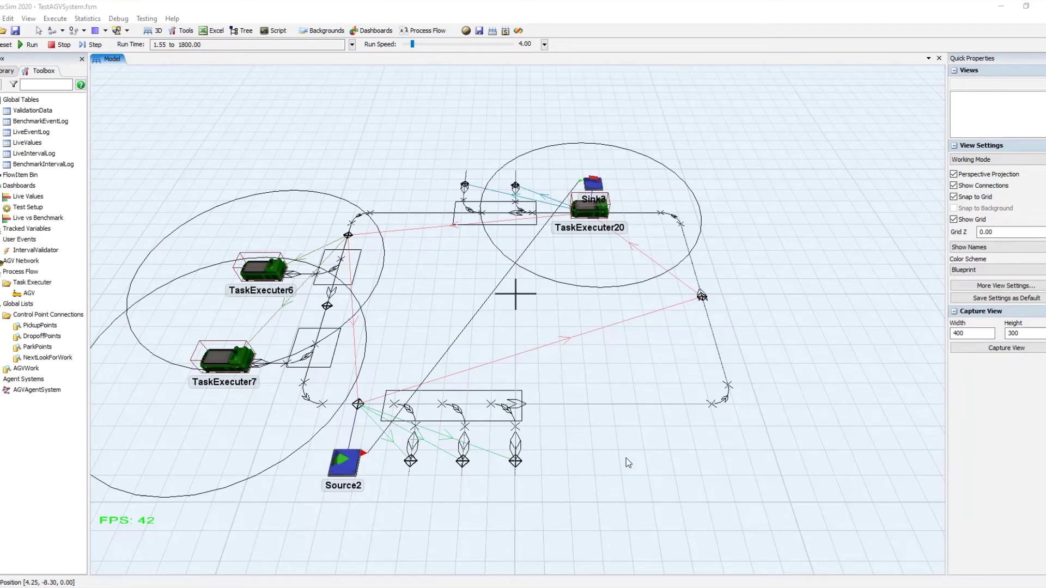
View the AGV layout in the TestAGVSystem model, and briefly open and close the AGVAgentSystem properties.
drag(434, 328, 475, 334)
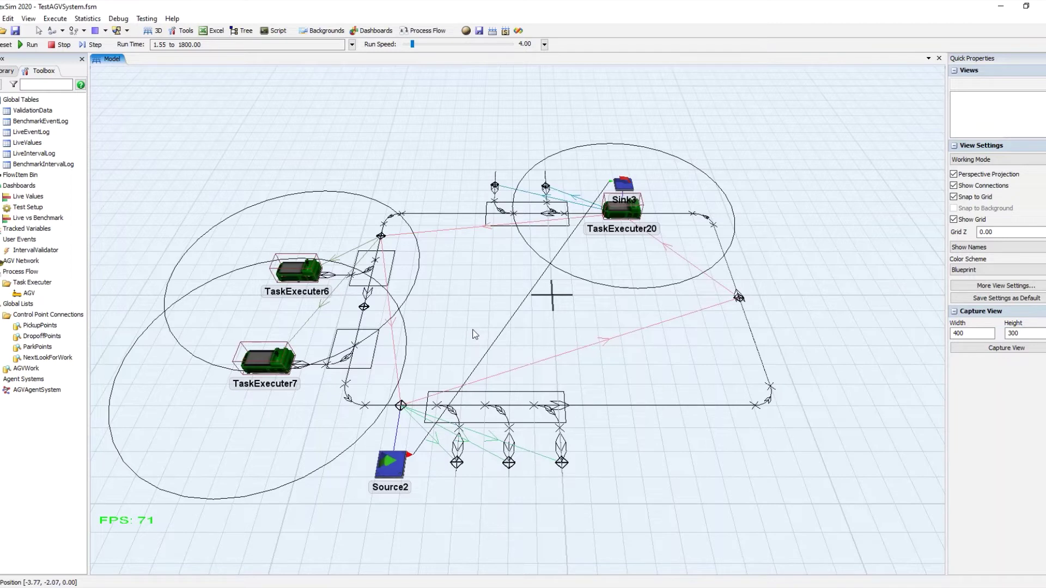
drag(478, 321, 470, 322)
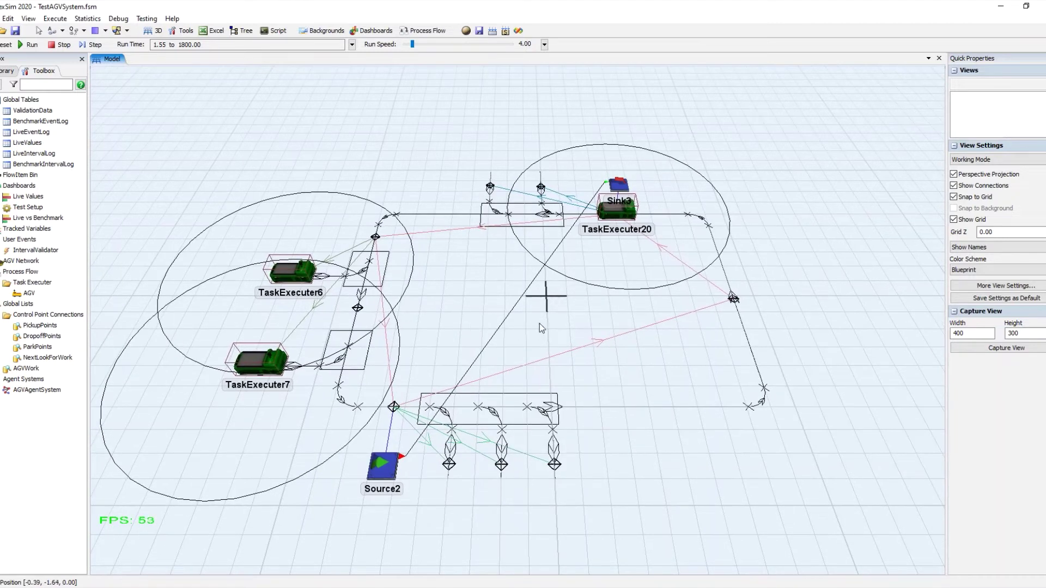
drag(694, 473, 688, 468)
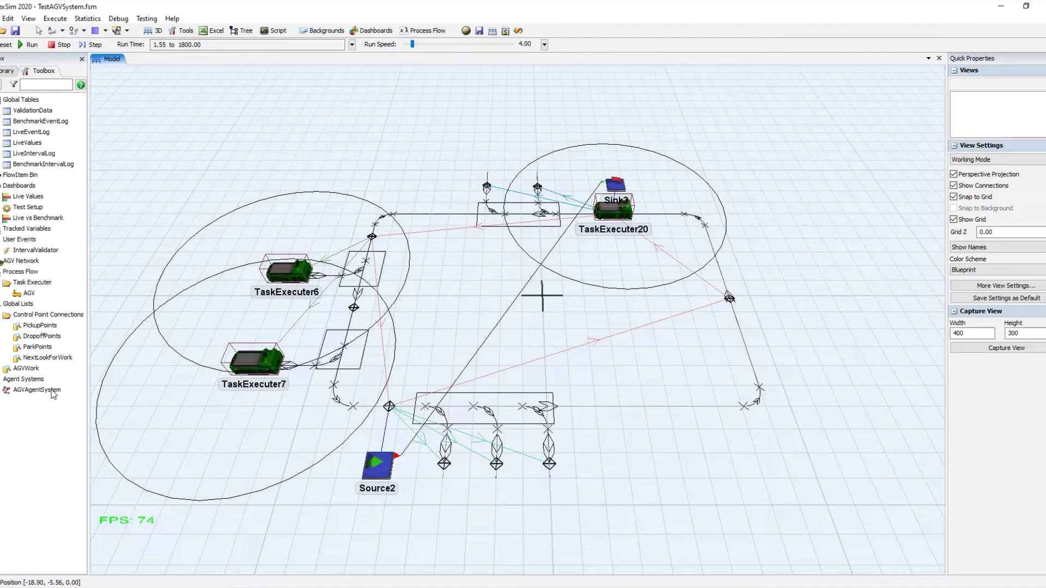
double_click(36, 390)
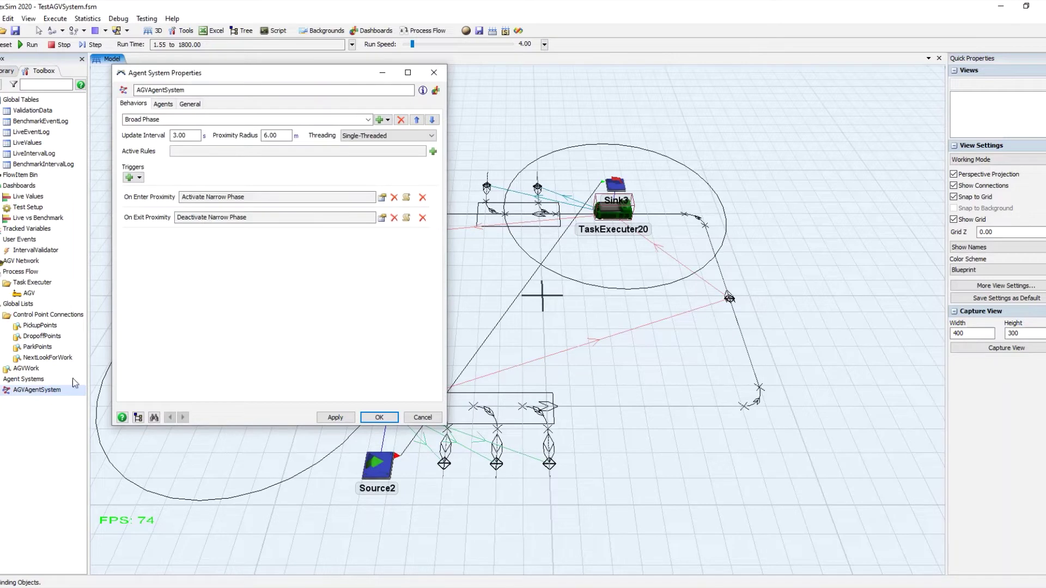
click(433, 73)
Open the AGV Network properties and review the Fast and Slow load type columns of DefaultAGV.
double_click(20, 261)
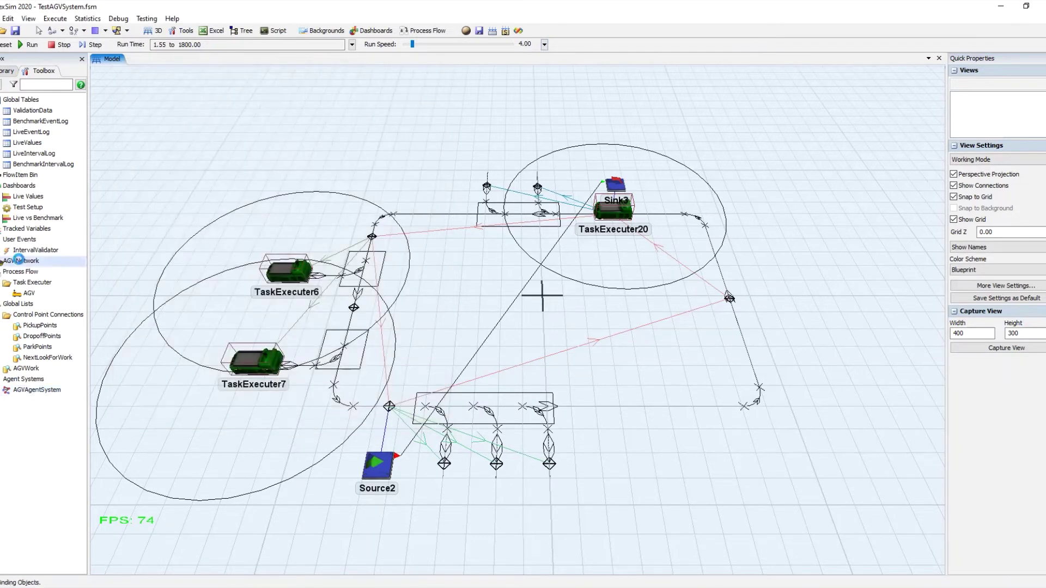
drag(316, 46, 360, 50)
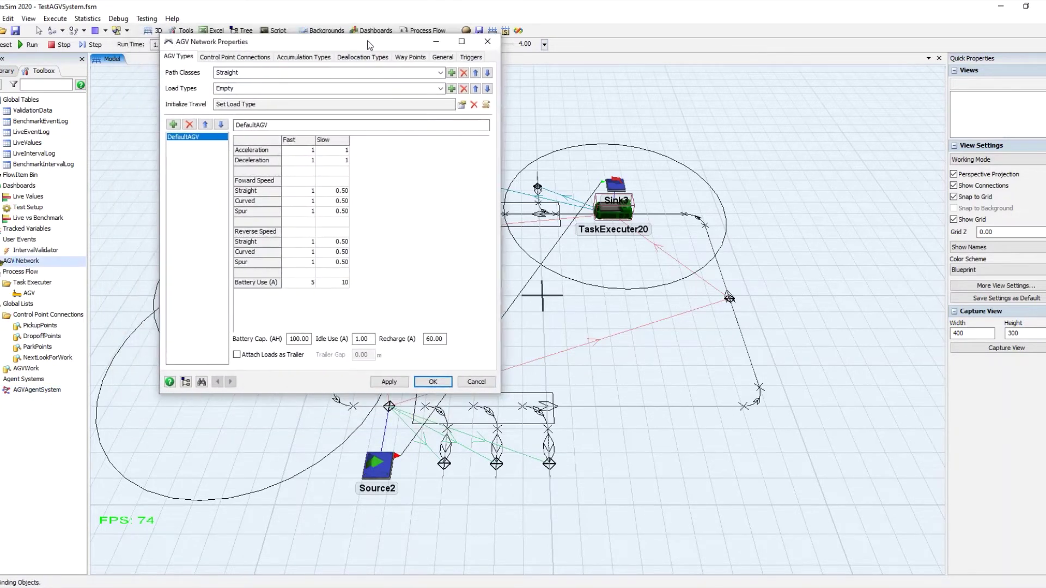
click(299, 143)
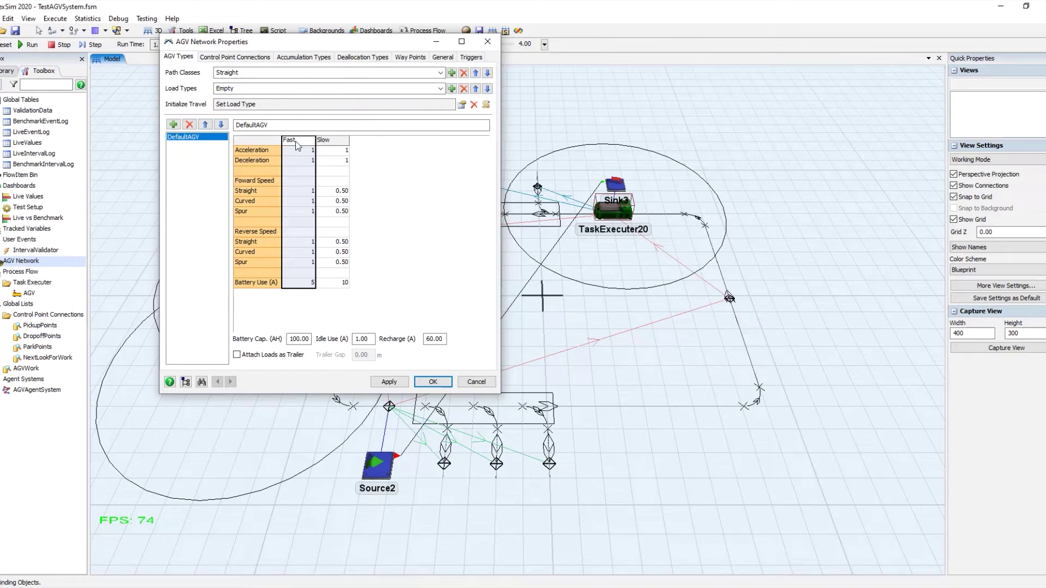
click(327, 145)
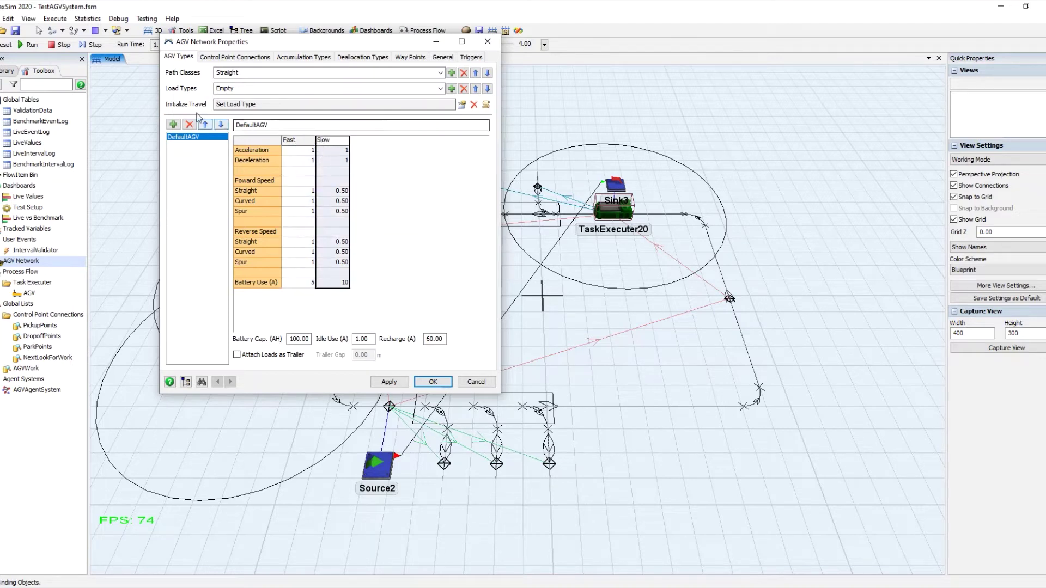
drag(345, 44, 448, 74)
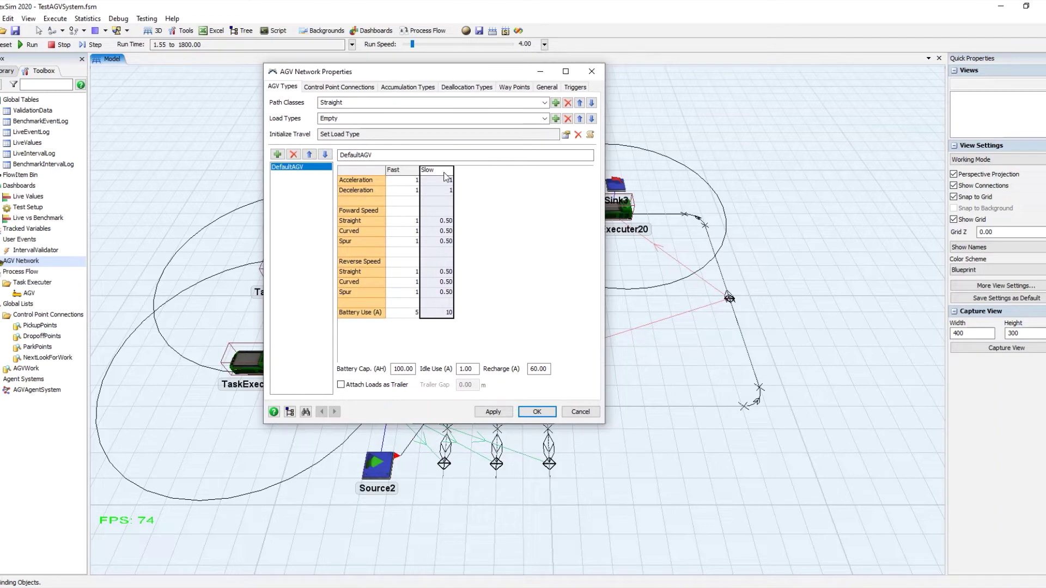
Review the Set Load Type expression for Initialize Travel and the Slow forward speeds of DefaultAGV.
click(569, 136)
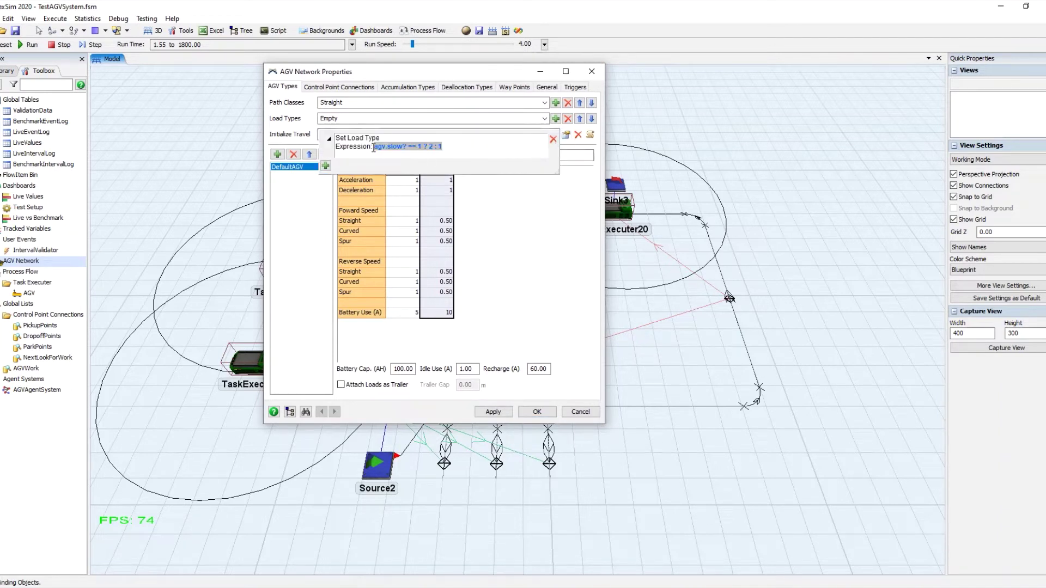
drag(373, 147, 421, 145)
double_click(431, 146)
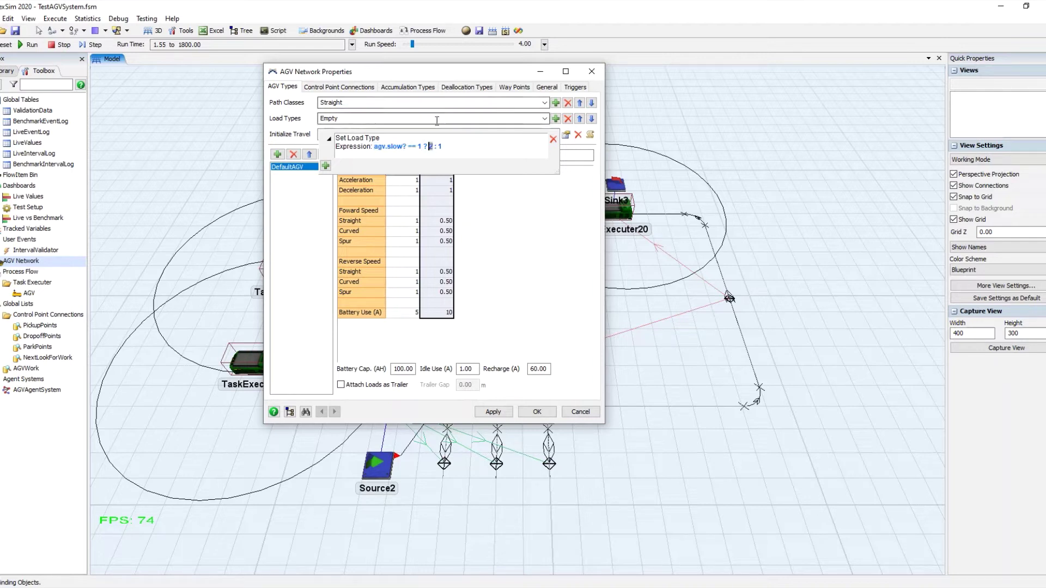
double_click(440, 146)
click(516, 273)
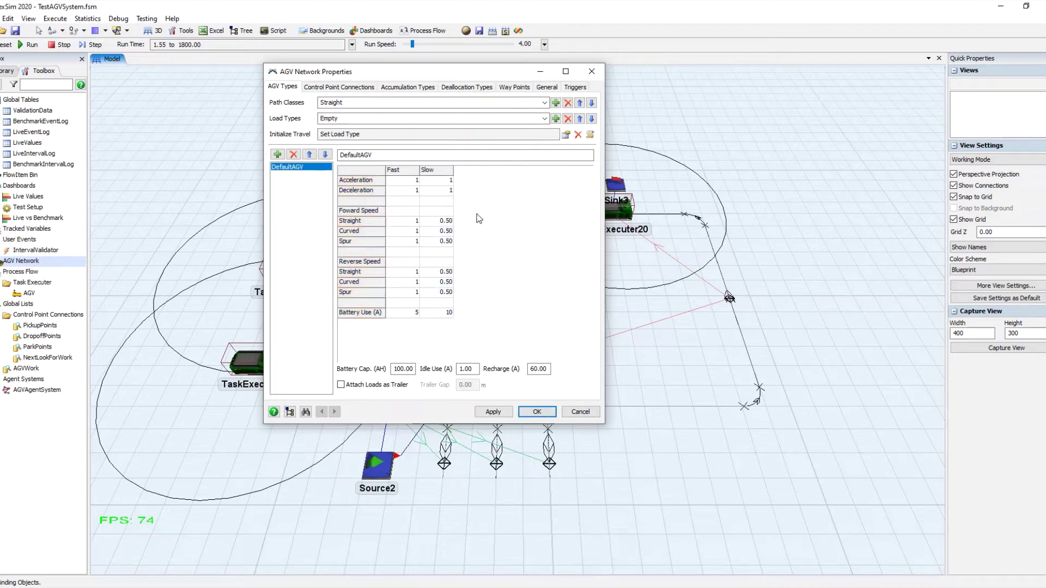
drag(410, 222, 441, 246)
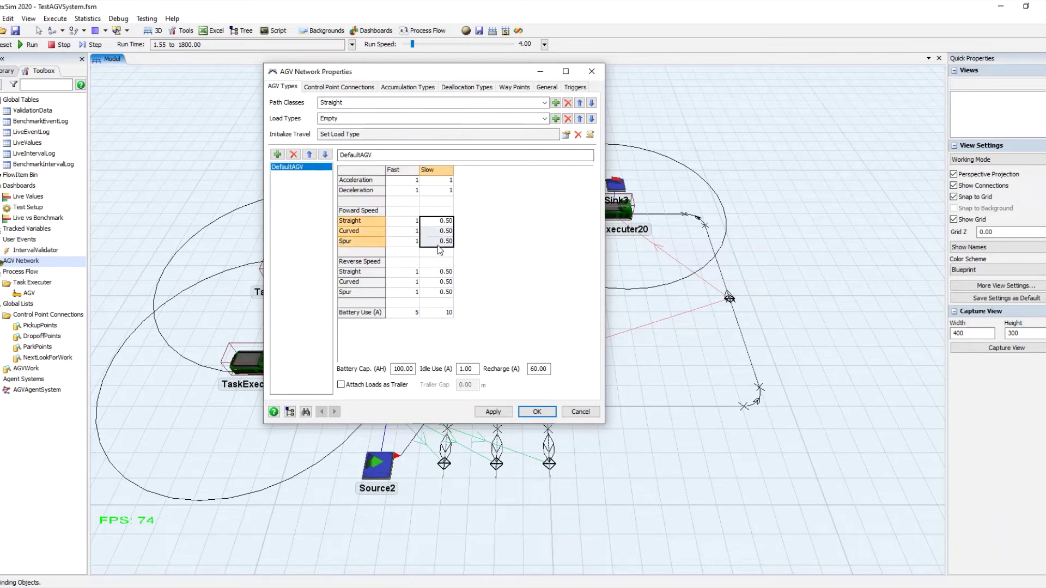
click(492, 251)
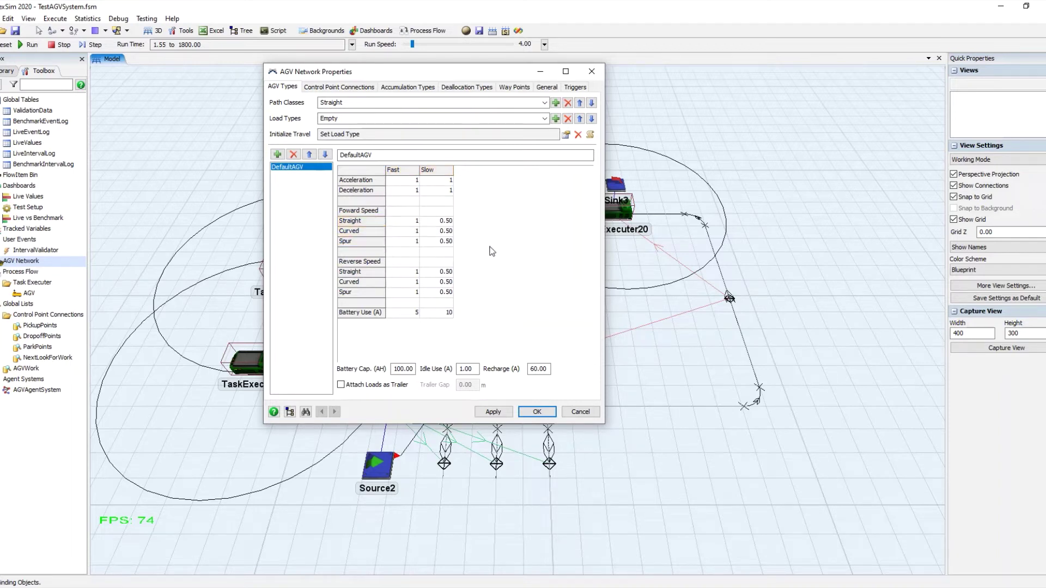
Close the AGV Network properties, open the AGVAgentSystem properties and view its behaviors, keeping Broad Phase selected.
click(587, 73)
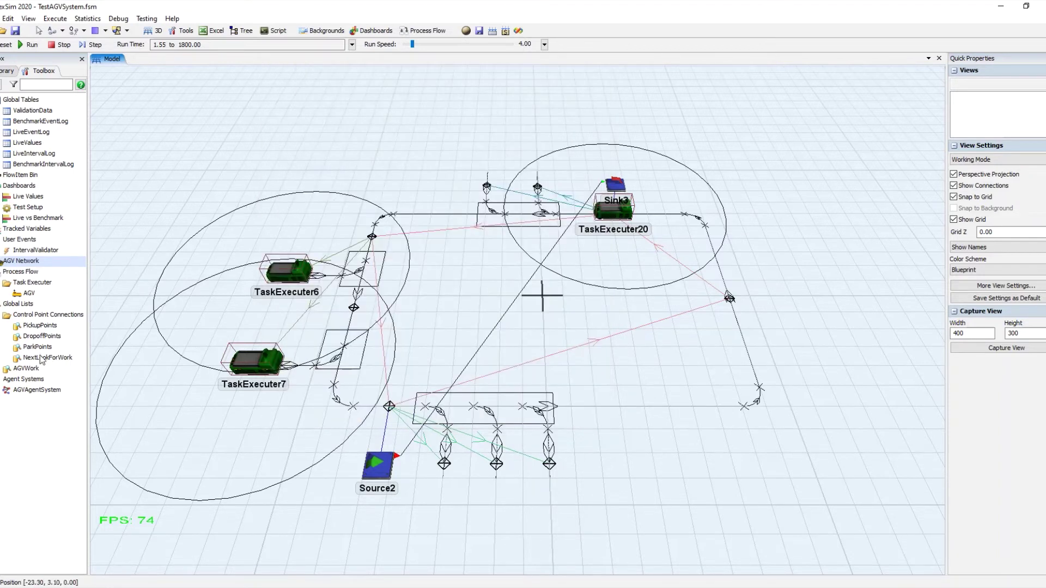
double_click(31, 391)
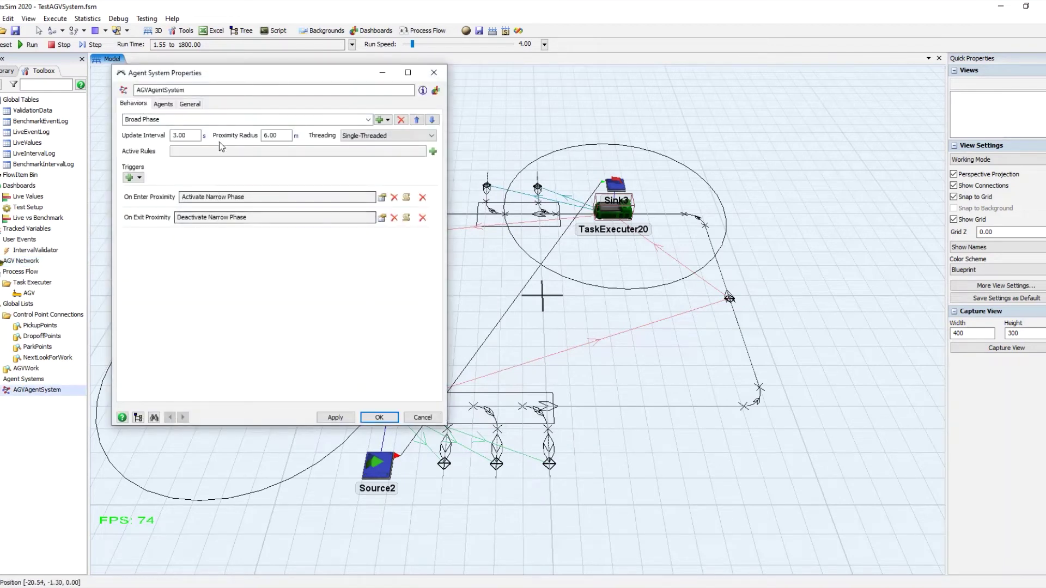
drag(214, 79, 447, 82)
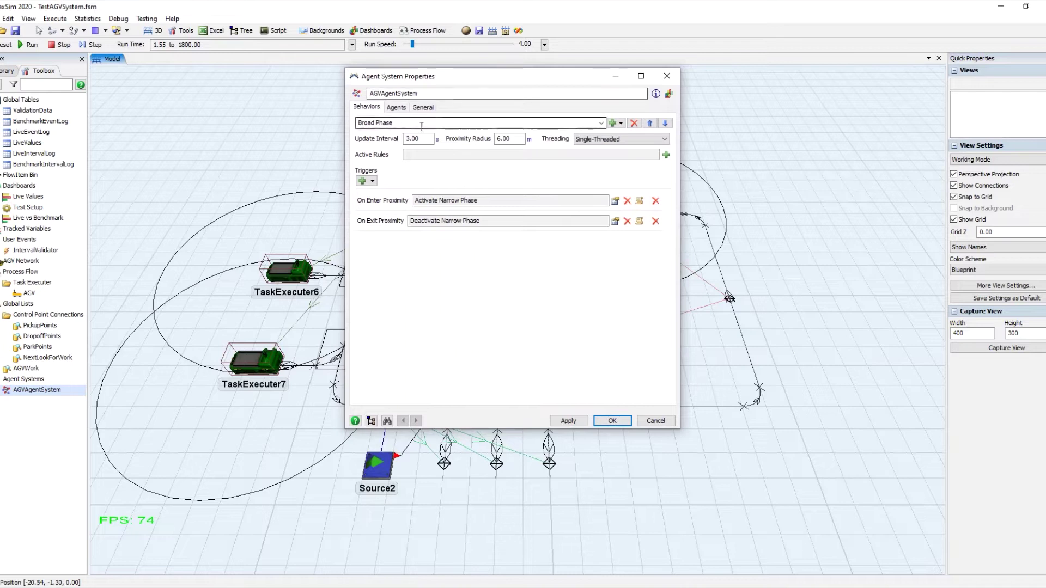
click(601, 124)
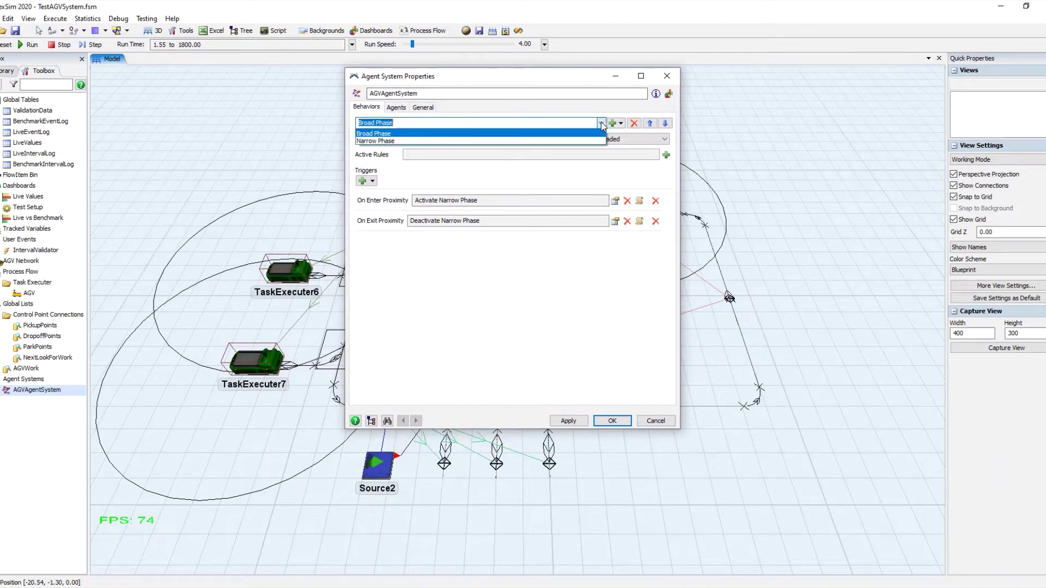
click(601, 123)
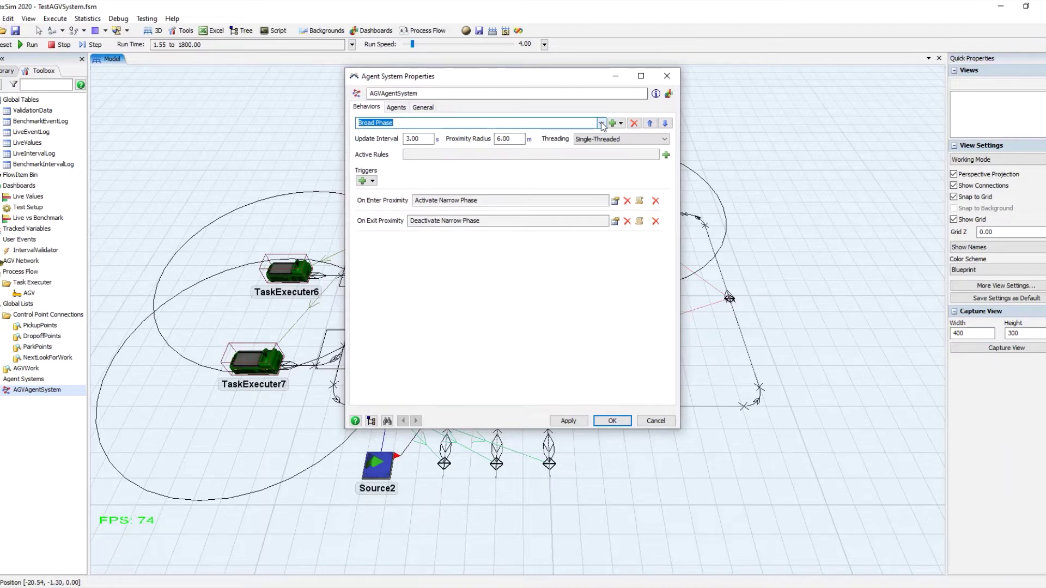
click(601, 124)
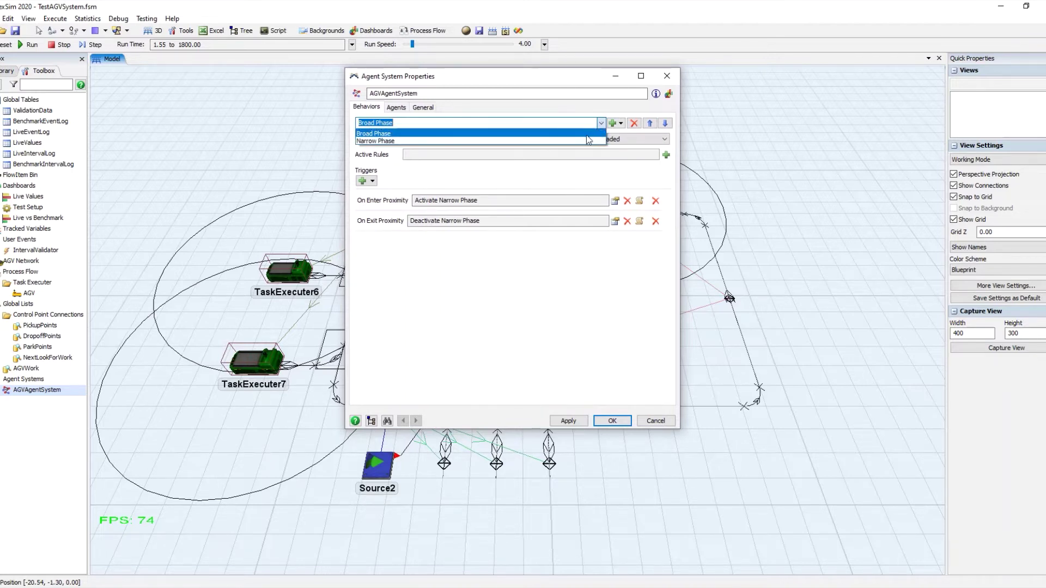
click(581, 134)
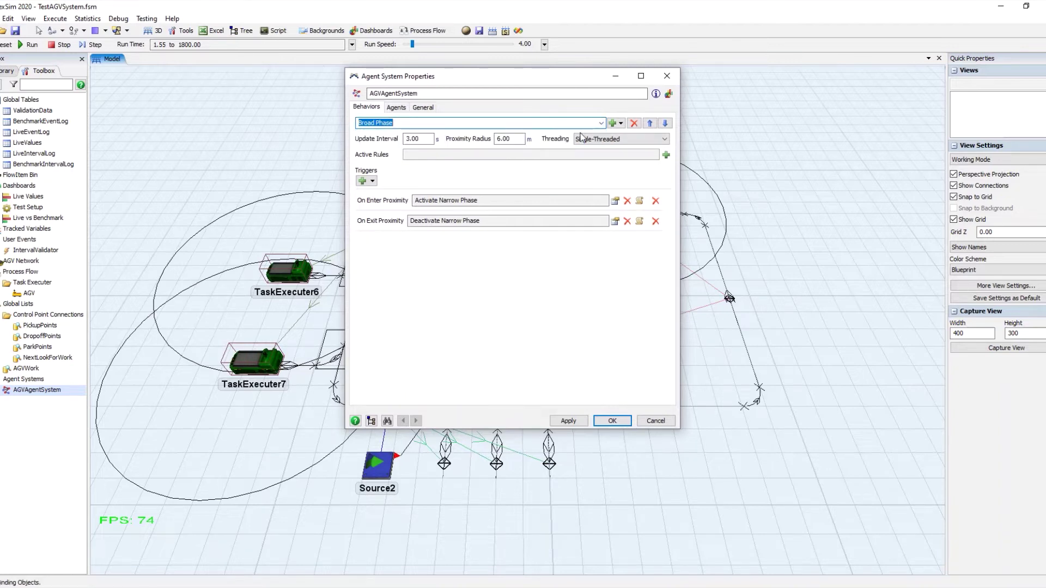
Review the Broad Phase behavior's update interval, proximity radius and triggers, and check the available behaviors again.
double_click(414, 140)
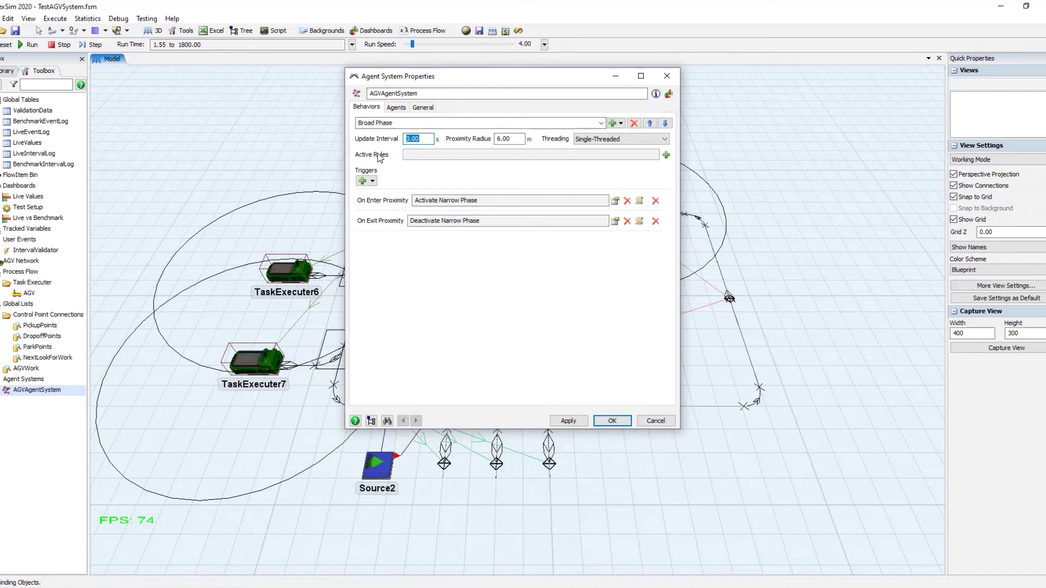
double_click(512, 140)
click(478, 145)
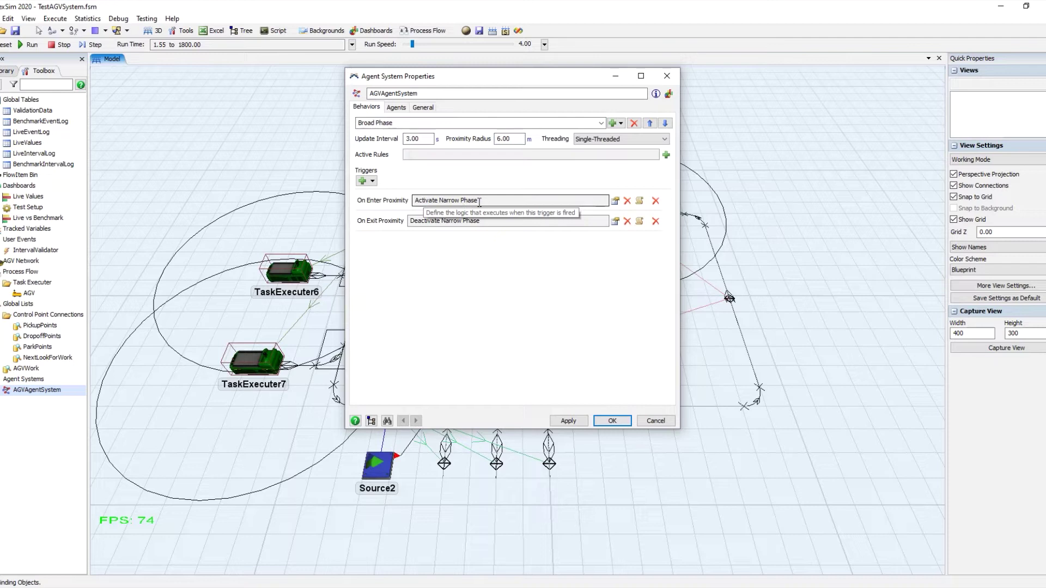
click(601, 123)
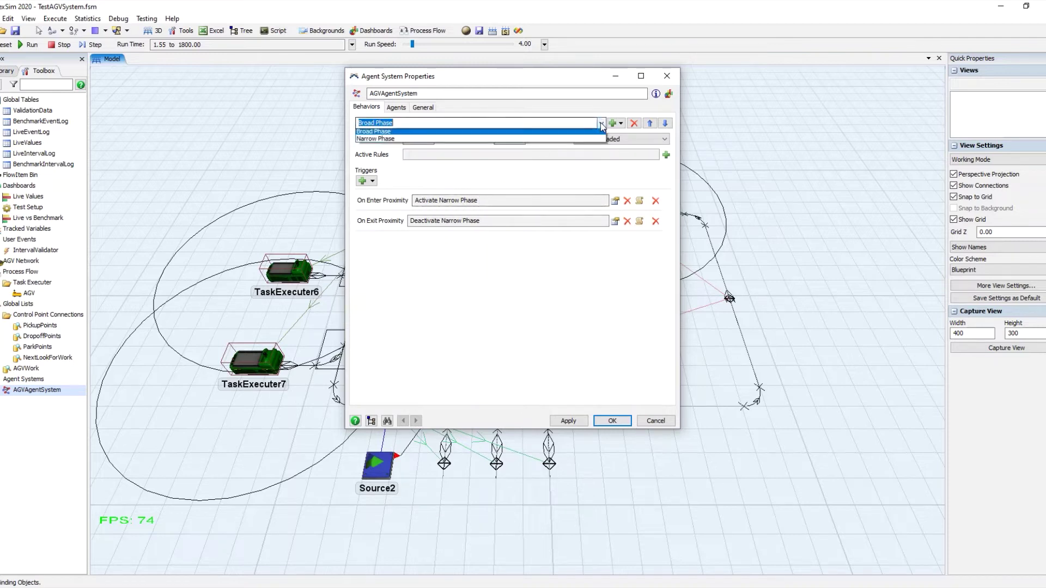
click(601, 124)
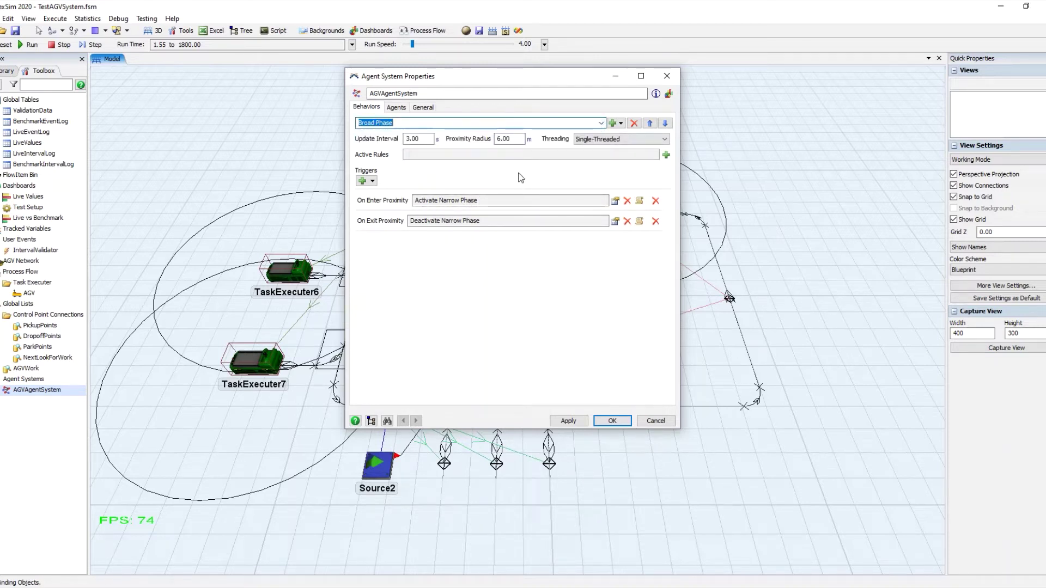
click(601, 123)
click(601, 123)
Open the code of Broad Phase's On Enter Proximity trigger and examine the neighbor direction check and its early return.
click(639, 201)
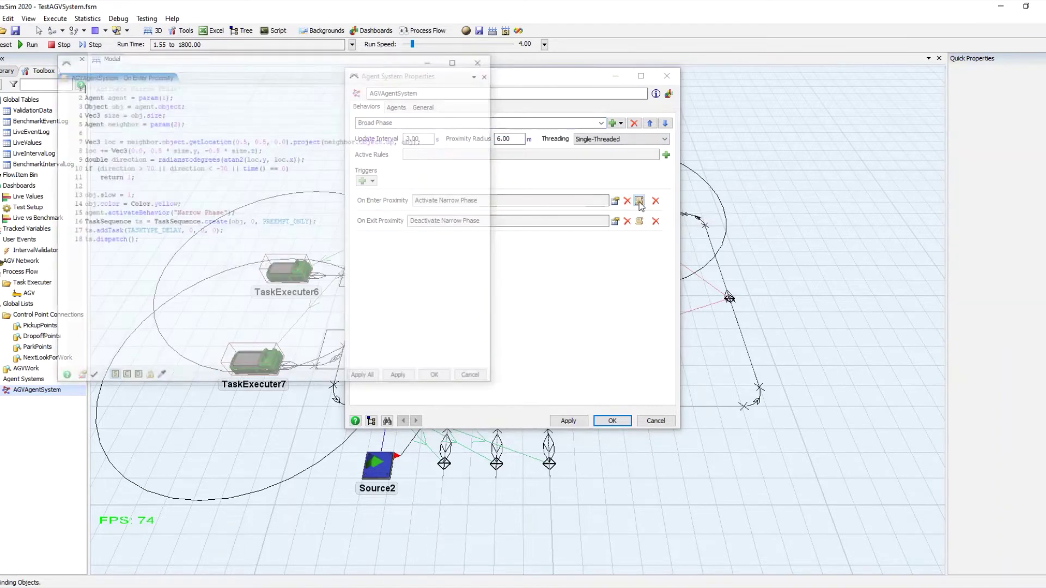
drag(332, 60, 785, 108)
click(588, 223)
drag(587, 223, 520, 190)
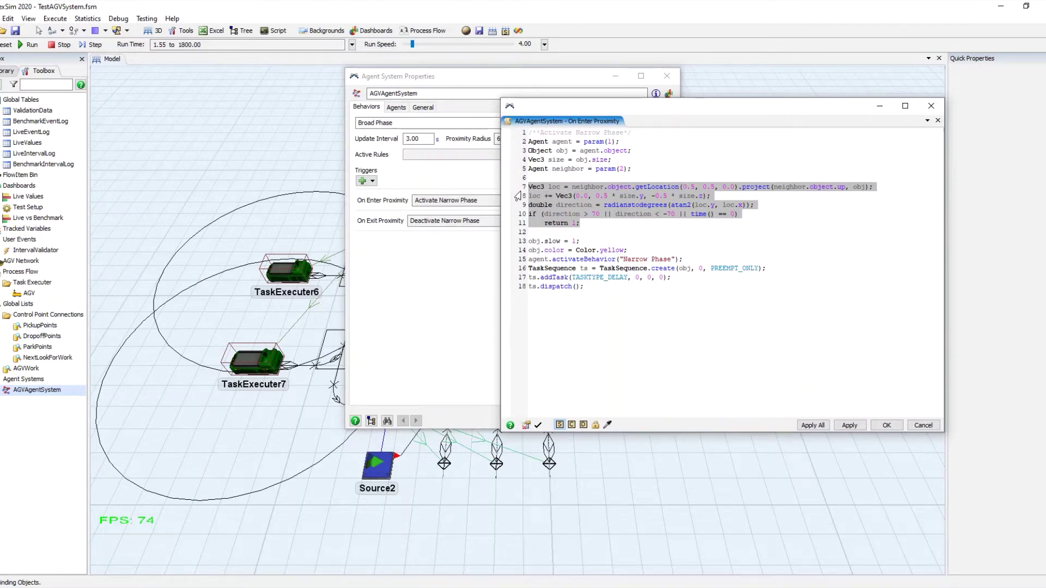
drag(580, 224, 542, 225)
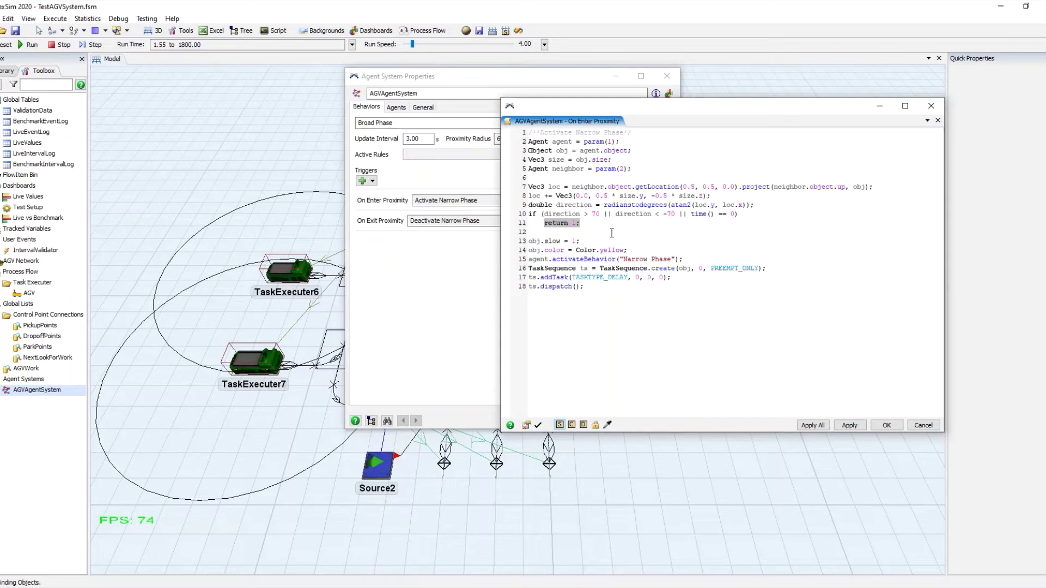
Examine the slow label, yellow color, Narrow Phase activation and preempting task sequence lines, and close the code without saving.
click(555, 232)
mouse_move(528, 241)
mouse_down()
mouse_move(611, 251)
mouse_move(525, 255)
mouse_up()
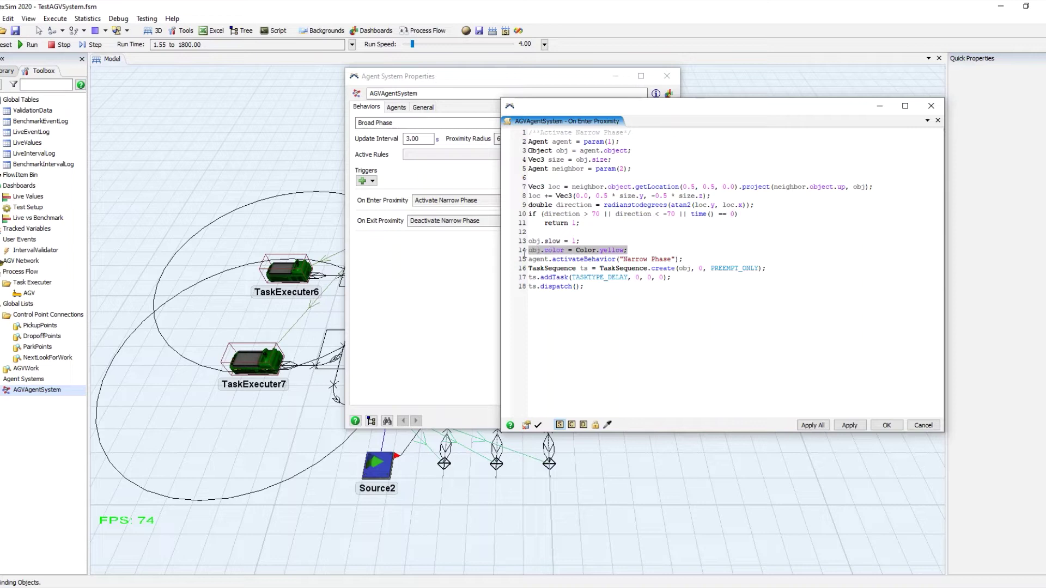
drag(682, 263, 521, 261)
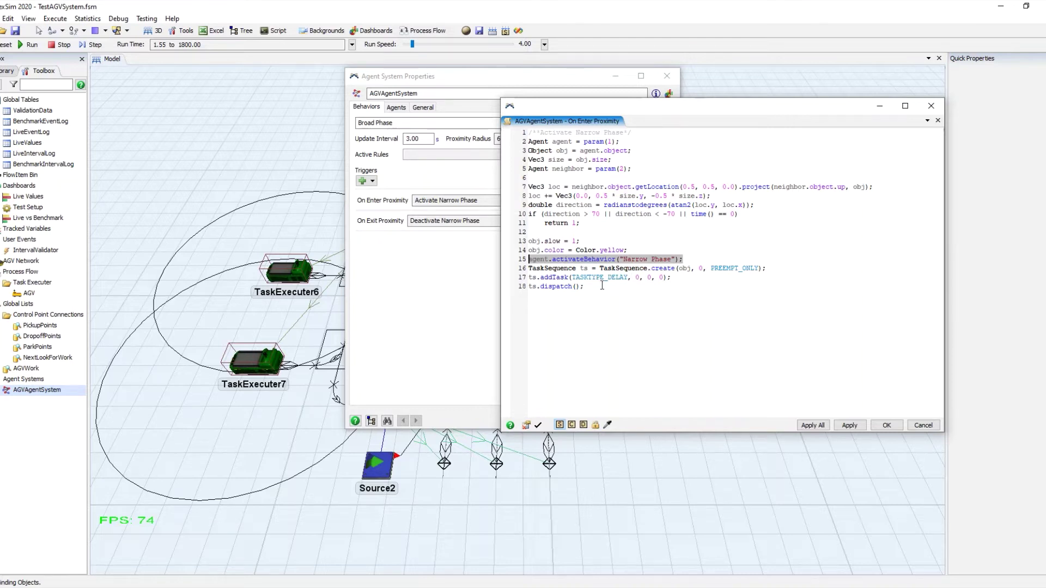
drag(593, 287, 528, 268)
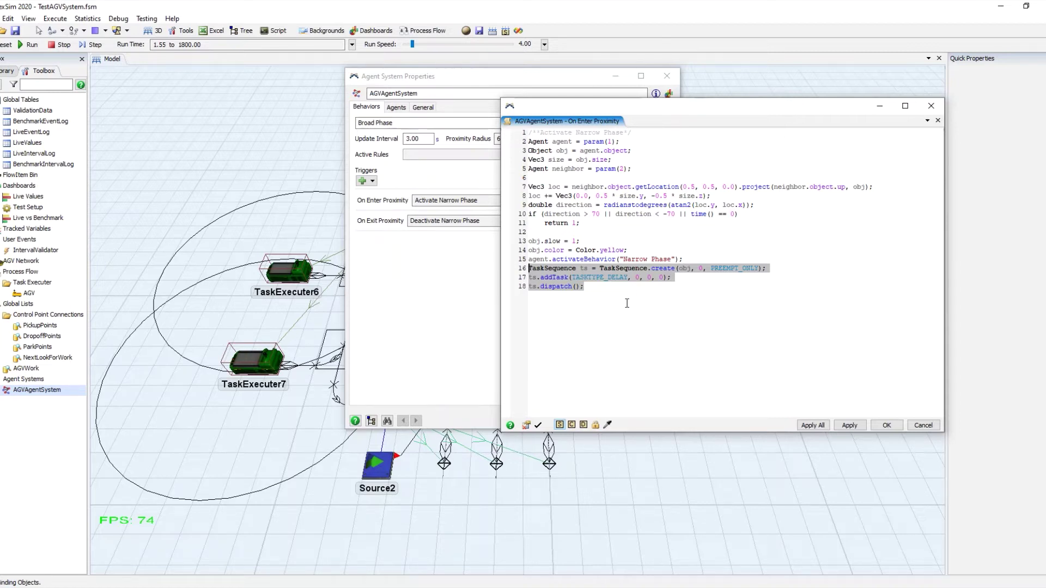
click(589, 242)
drag(589, 241, 527, 242)
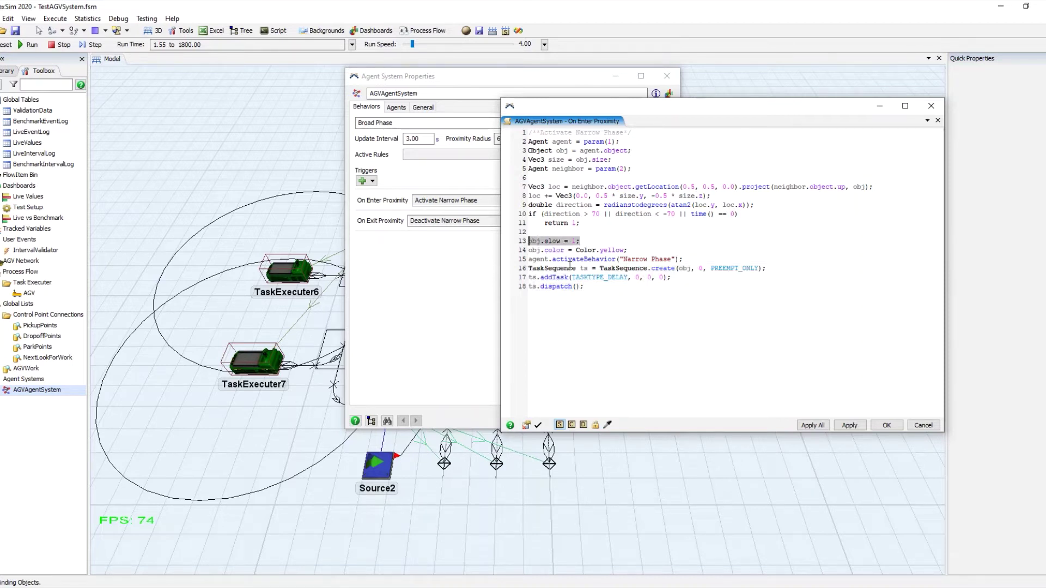
click(556, 243)
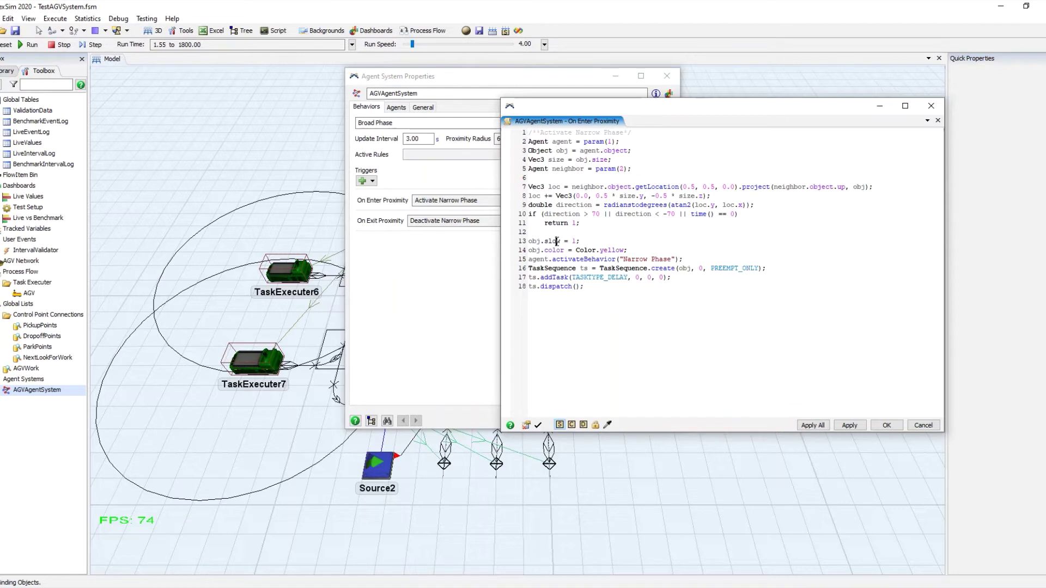
click(923, 424)
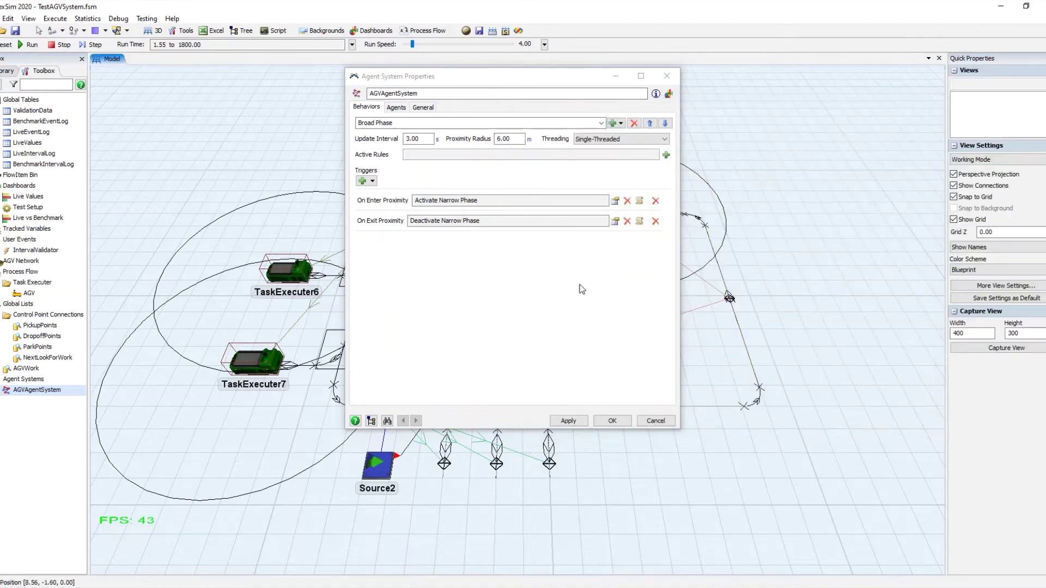
Show the Narrow Phase behavior and review its update interval and proximity radius.
click(601, 123)
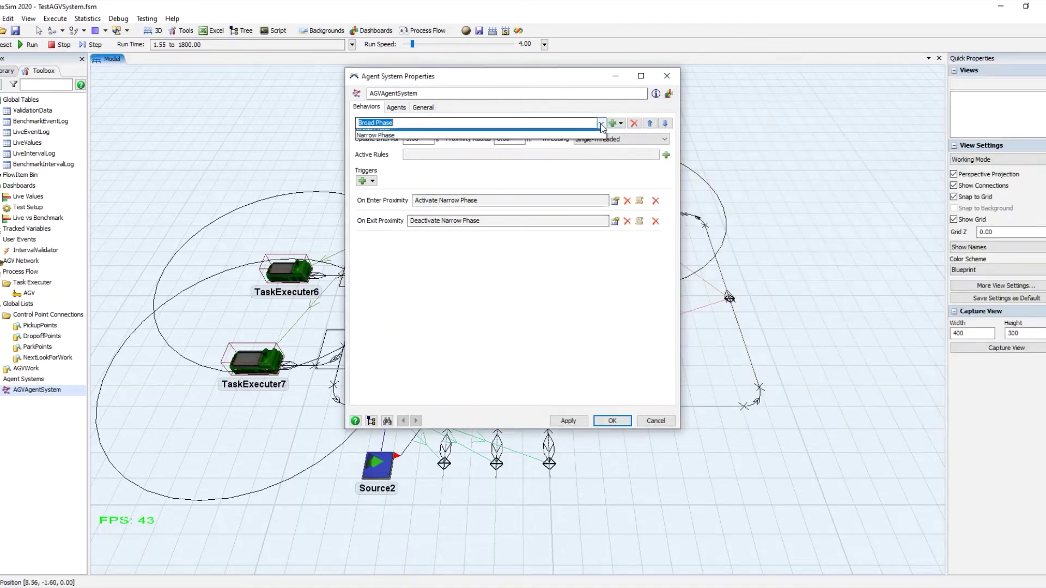
click(584, 141)
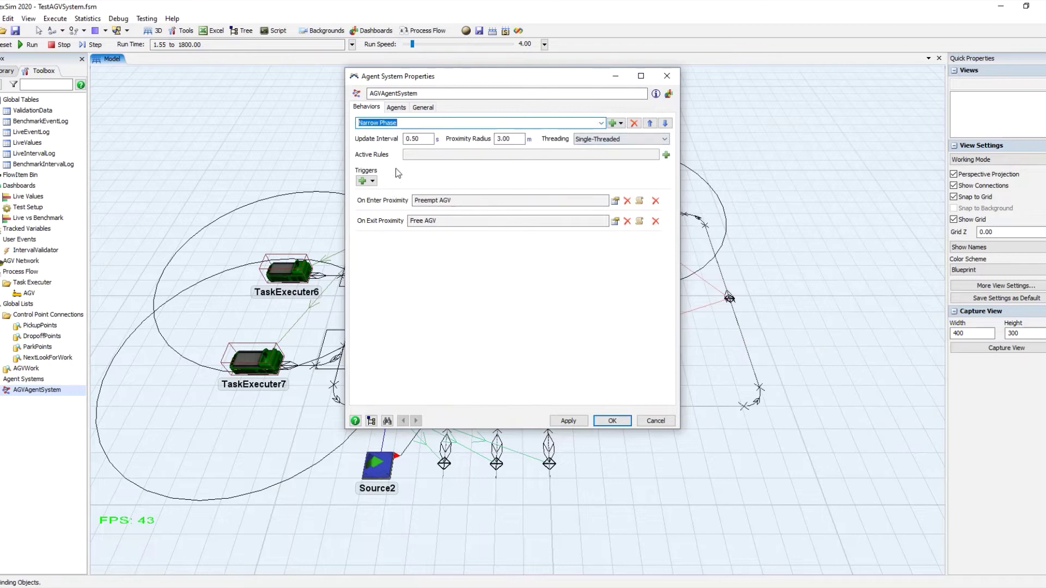
double_click(415, 139)
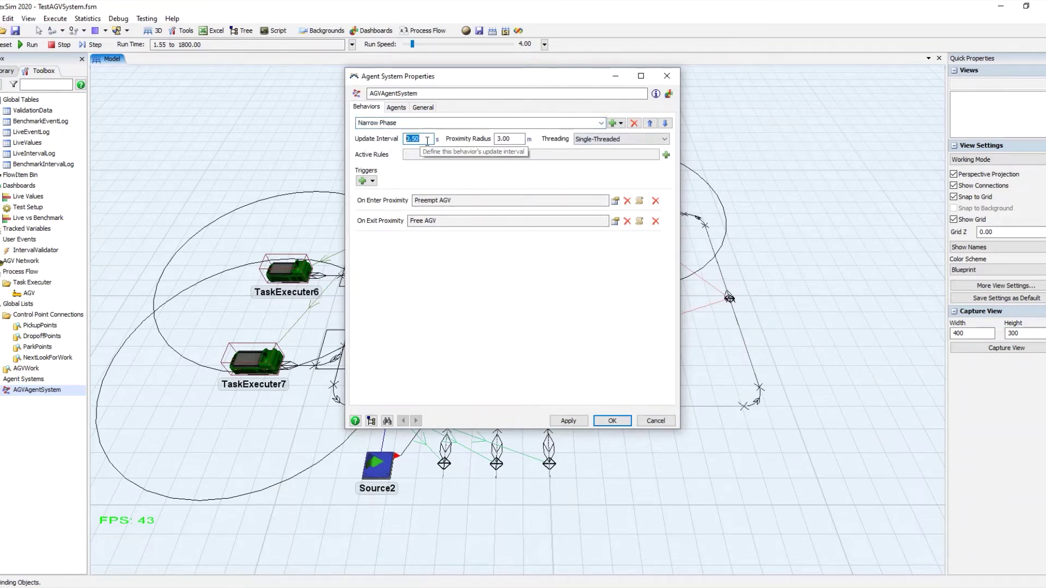
click(383, 140)
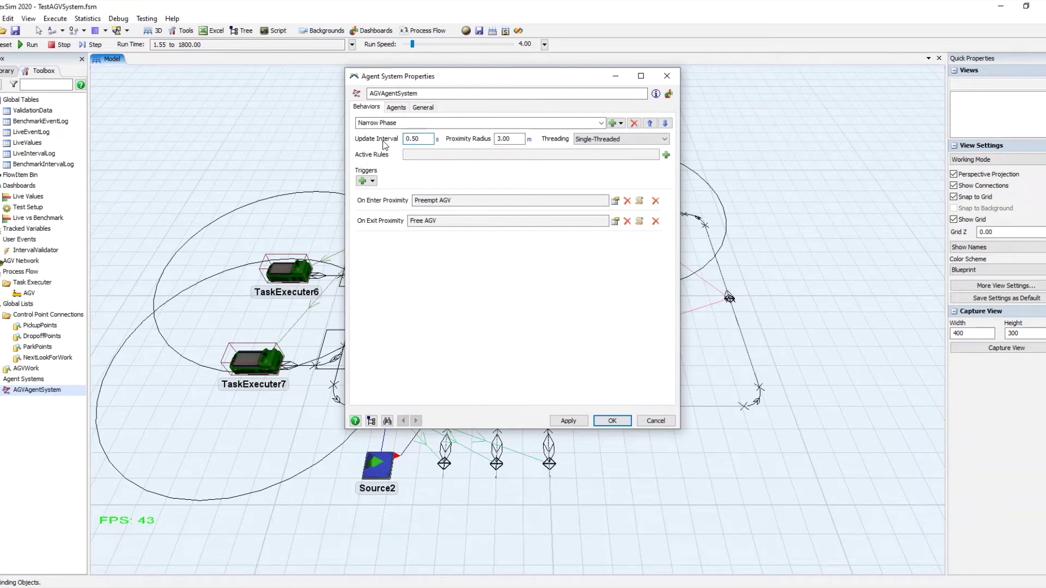
double_click(507, 140)
click(480, 187)
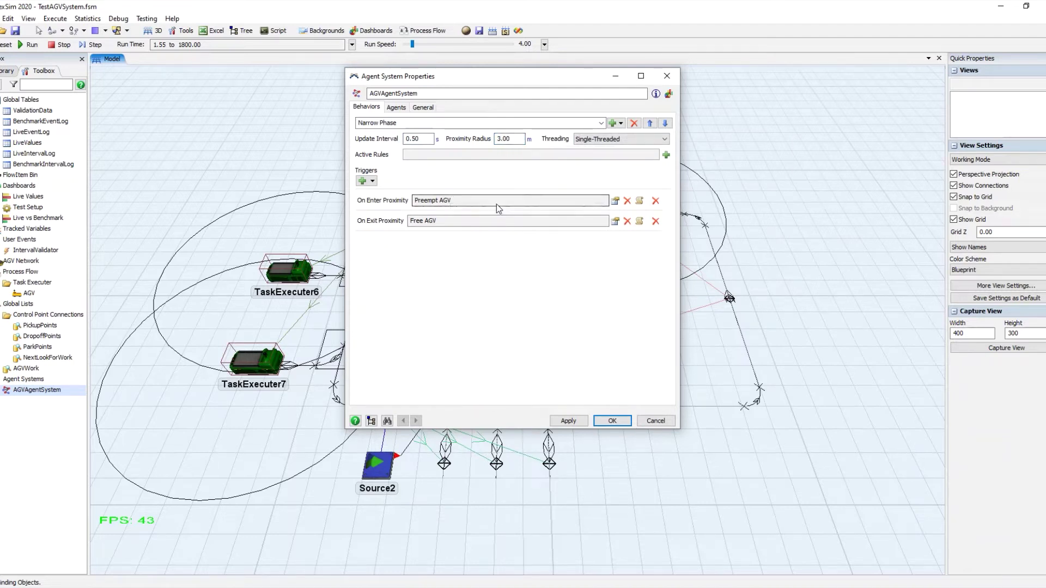
Review the Preempt AGV code of Narrow Phase's On Enter Proximity trigger, including its direction check and preempting task sequence, and close it.
click(640, 200)
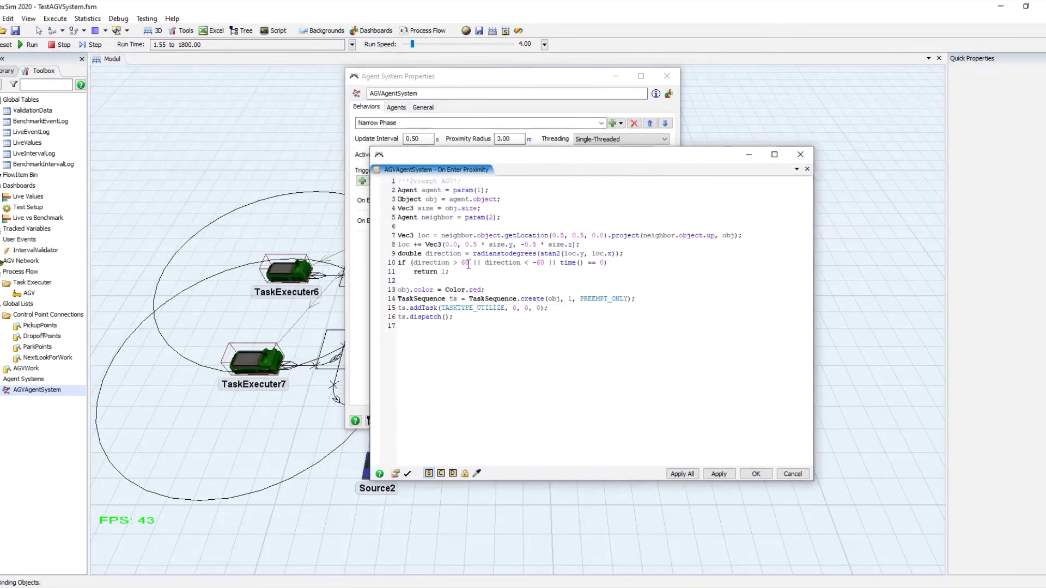
drag(413, 280, 381, 239)
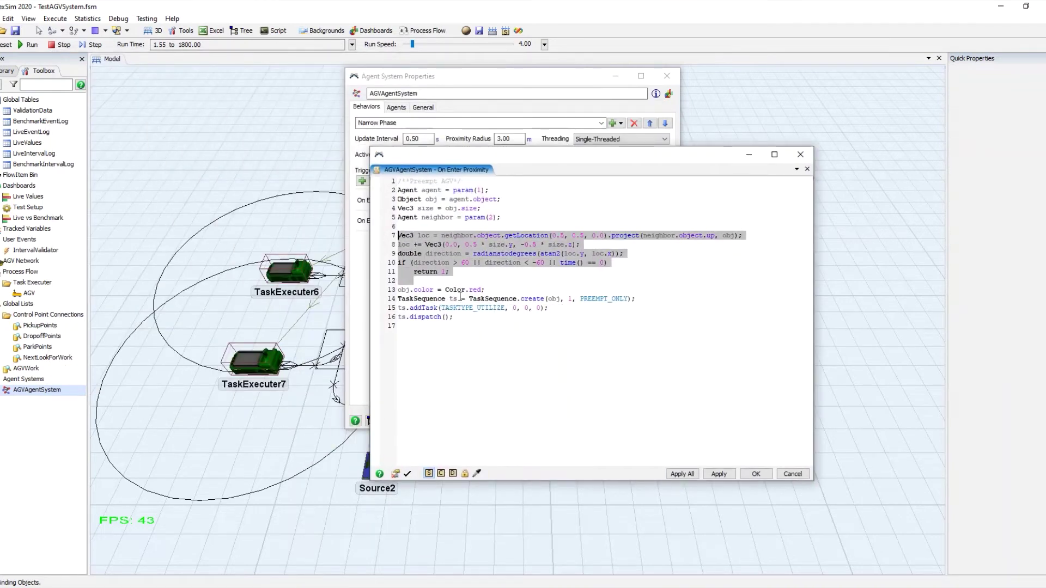
click(485, 290)
drag(484, 290, 396, 290)
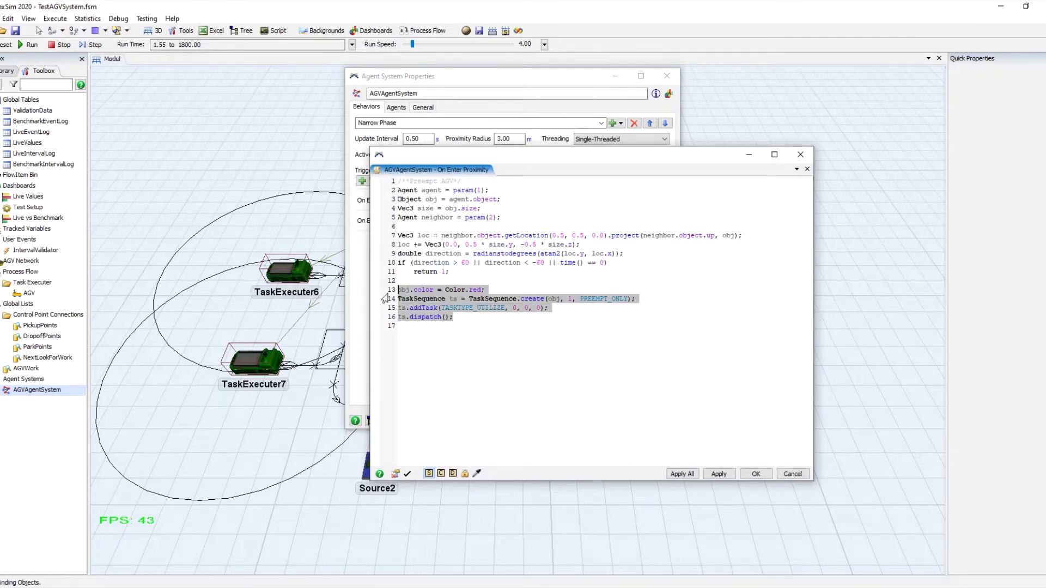
click(800, 154)
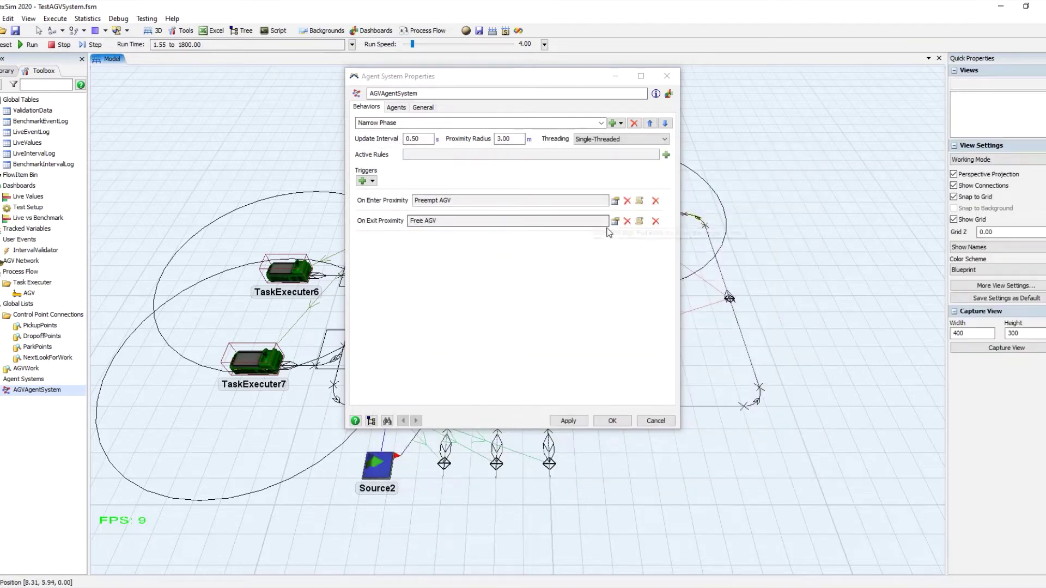
Review the Free AGV code of Narrow Phase's On Exit Proximity trigger and close it.
click(641, 221)
drag(203, 131, 55, 130)
click(139, 151)
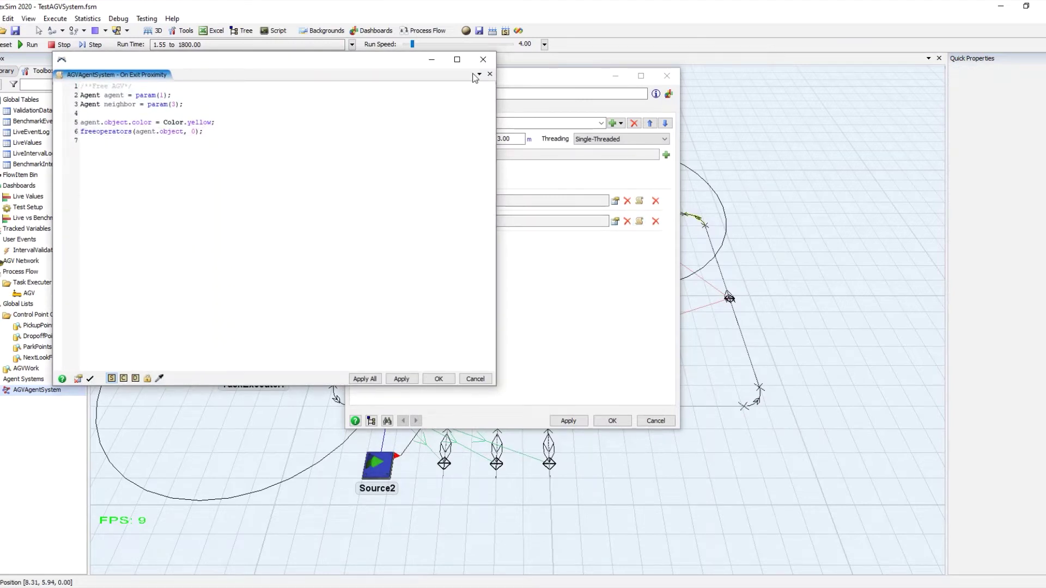
click(486, 66)
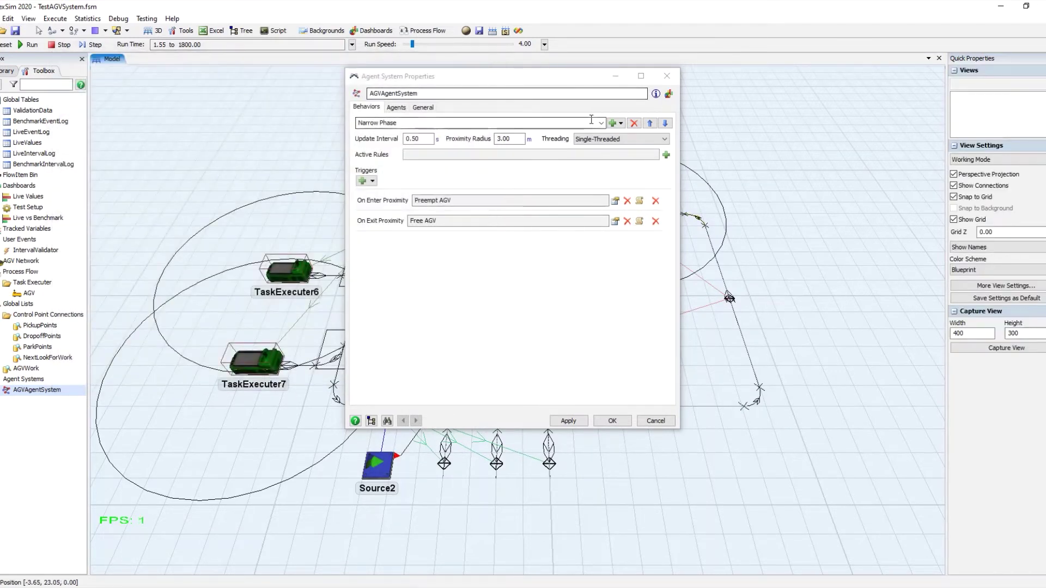
Return to the Broad Phase behavior, open its On Exit Proximity code and examine the line that resets the slow label.
click(602, 124)
click(578, 141)
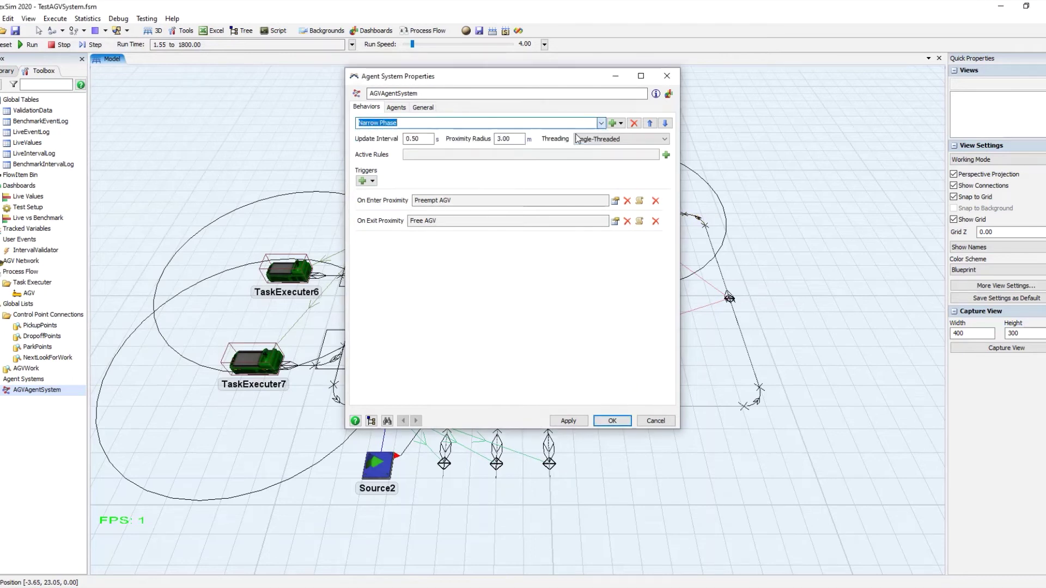
drag(410, 222, 481, 224)
click(487, 237)
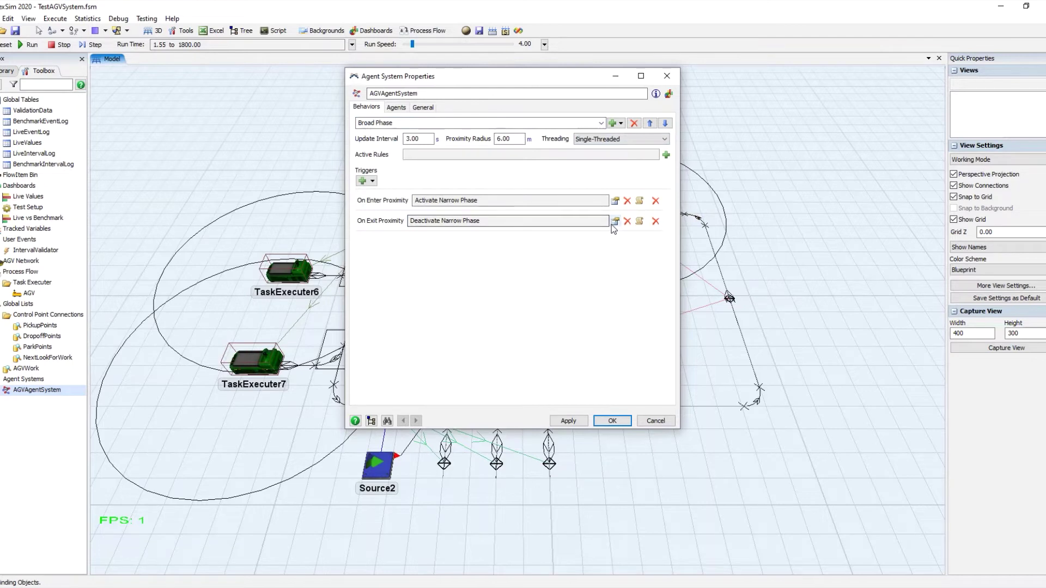
drag(528, 80, 608, 79)
click(721, 220)
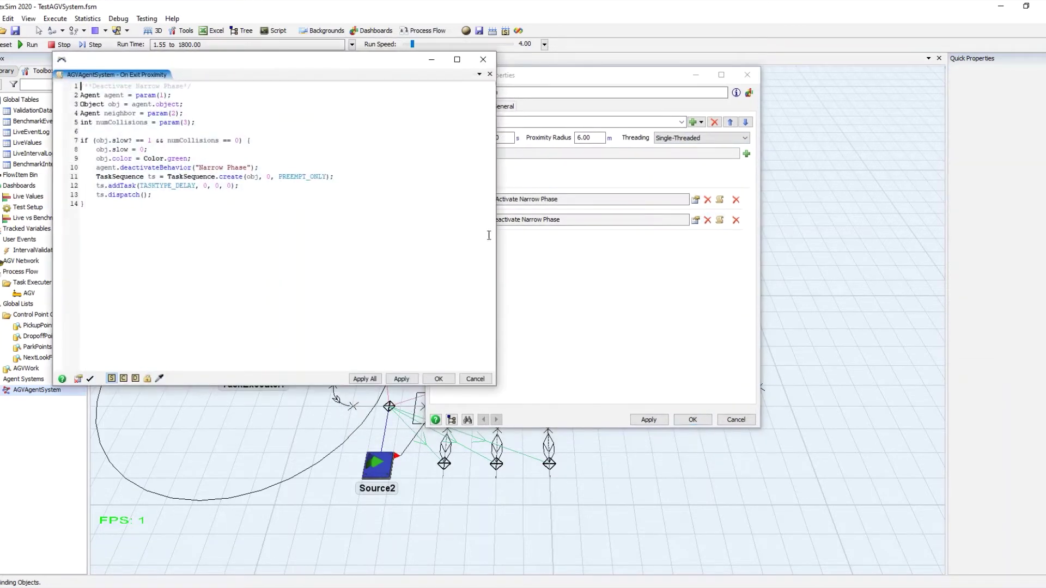
drag(96, 149, 147, 149)
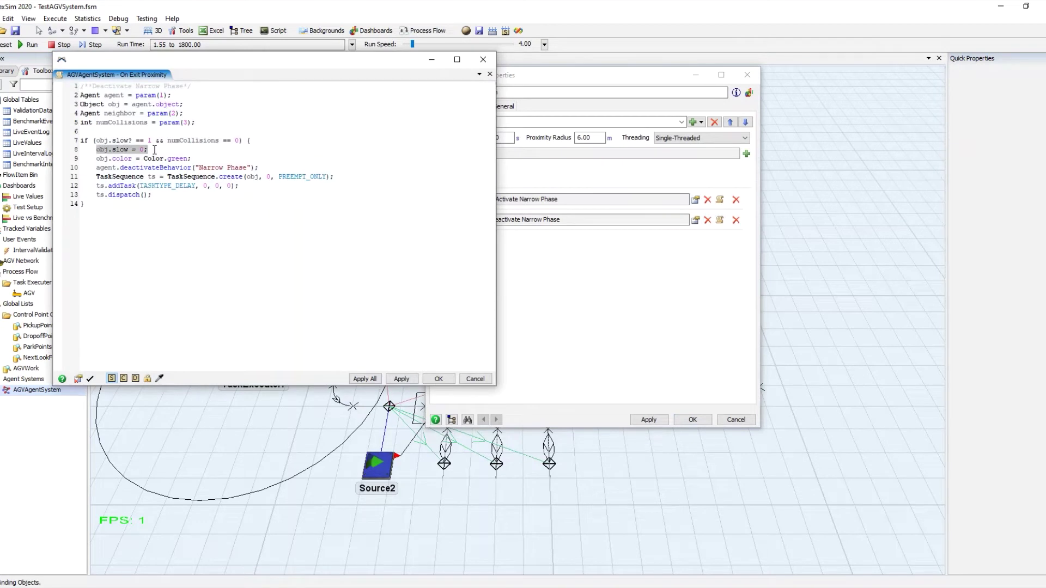
Examine the preempting task sequence lines in Broad Phase's On Exit Proximity code, and close the code and the AGVAgentSystem properties.
drag(96, 177, 159, 194)
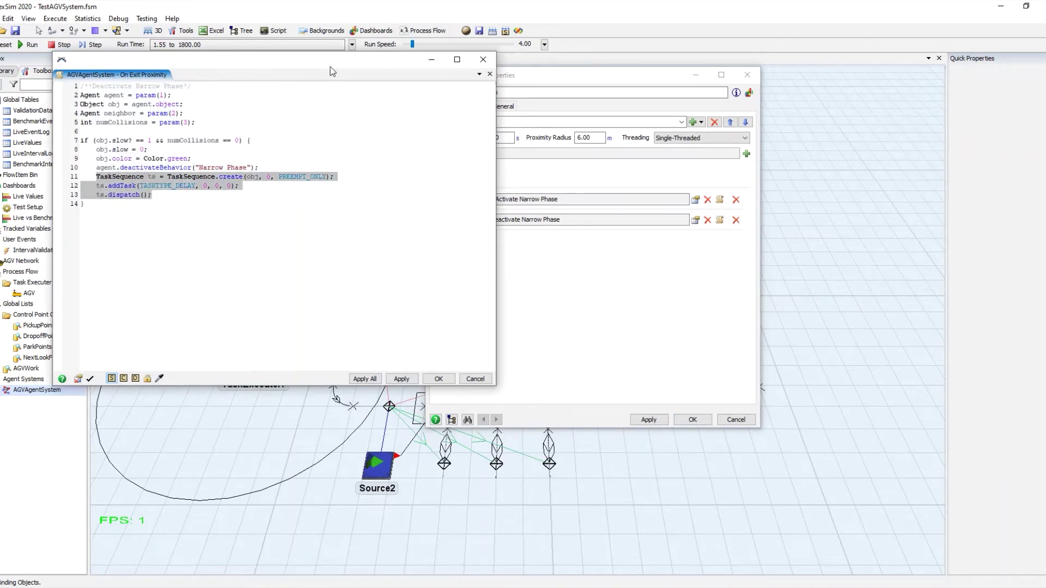
drag(329, 66, 538, 89)
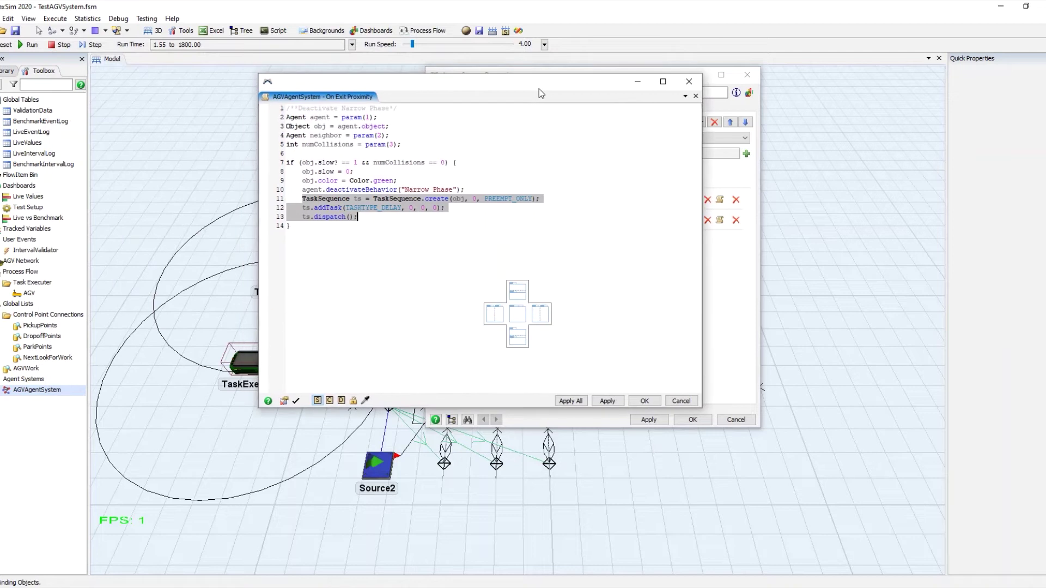
click(384, 222)
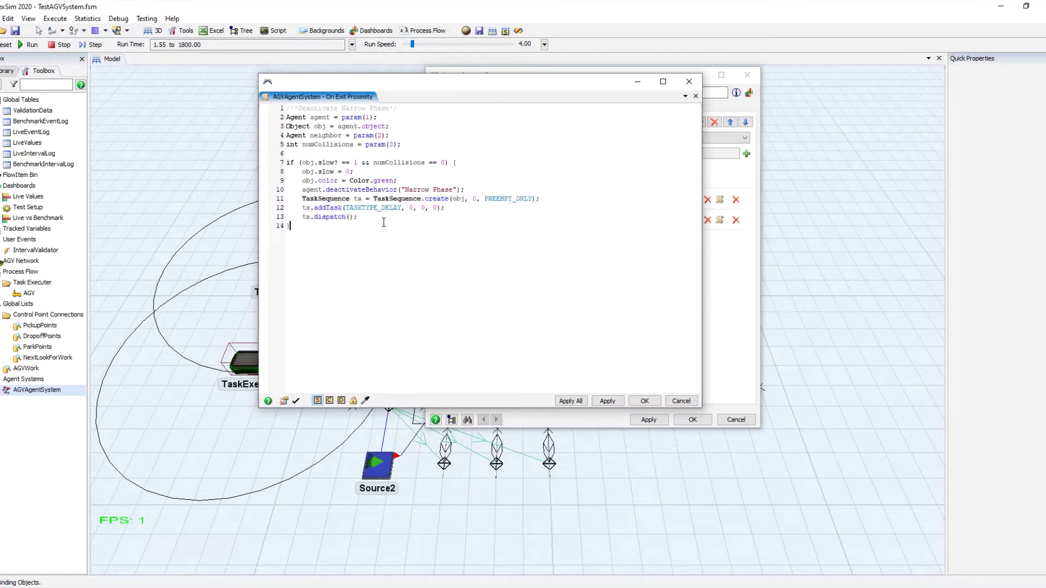
click(644, 401)
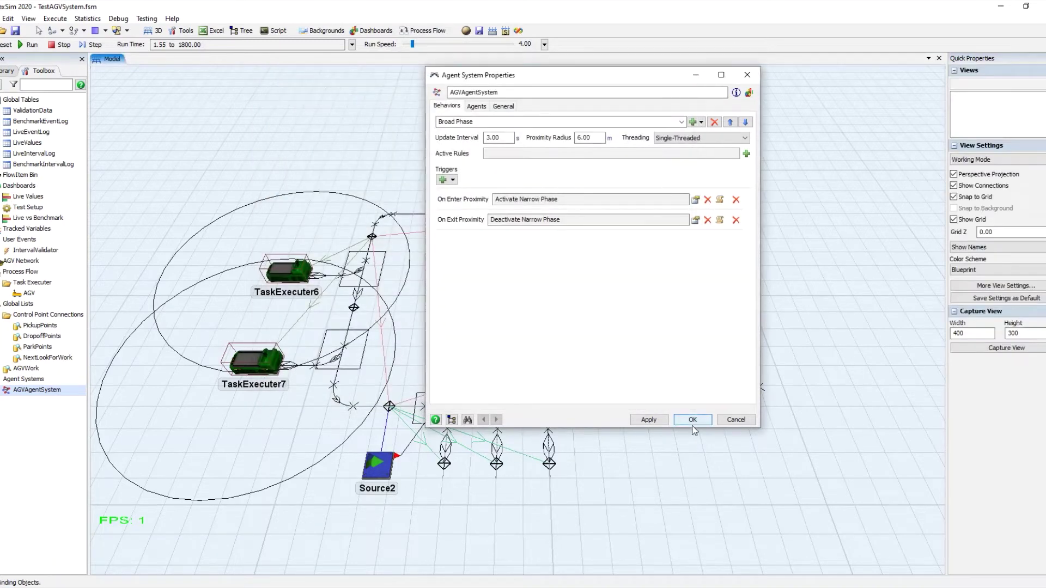
click(691, 421)
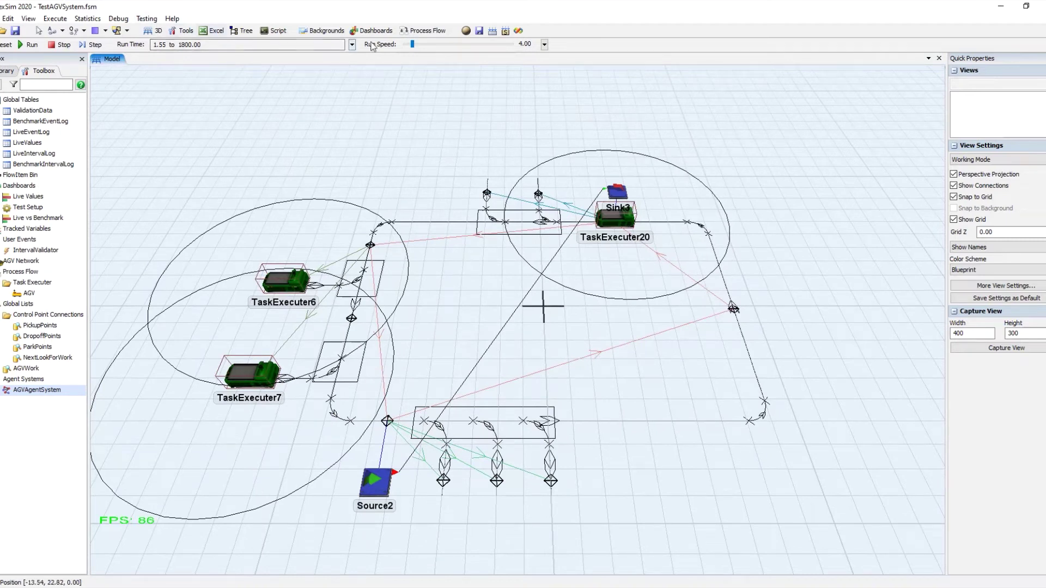
Reset and run the AGV model with the run speed lowered to 0.66.
click(15, 51)
click(28, 44)
drag(414, 44, 411, 47)
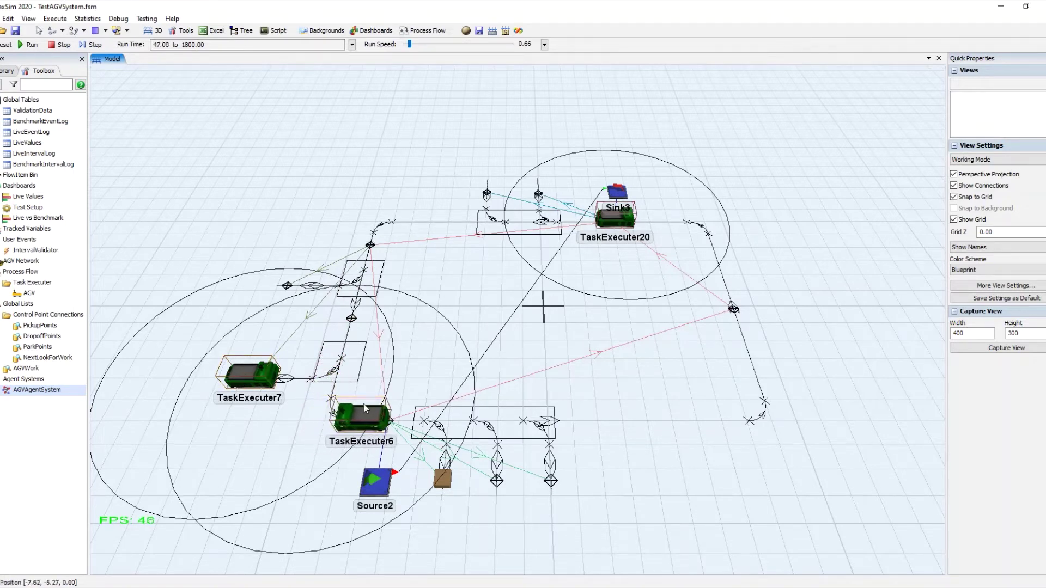
drag(422, 360, 402, 364)
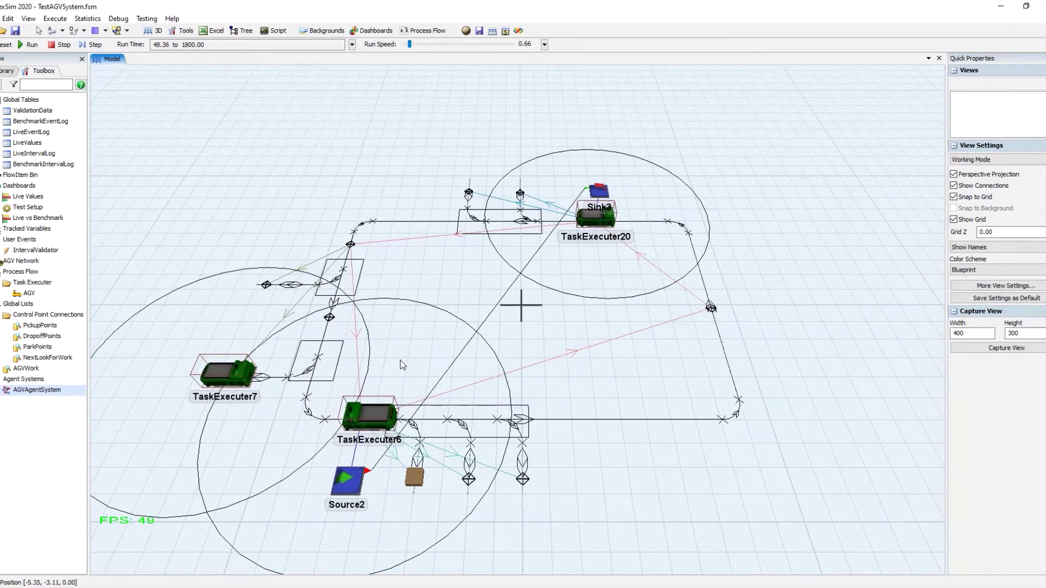
Adjust the run speed through 2.86, 2.07 and 1.00 to watch TaskExecuter6 approach TaskExecuter20.
drag(409, 45, 410, 44)
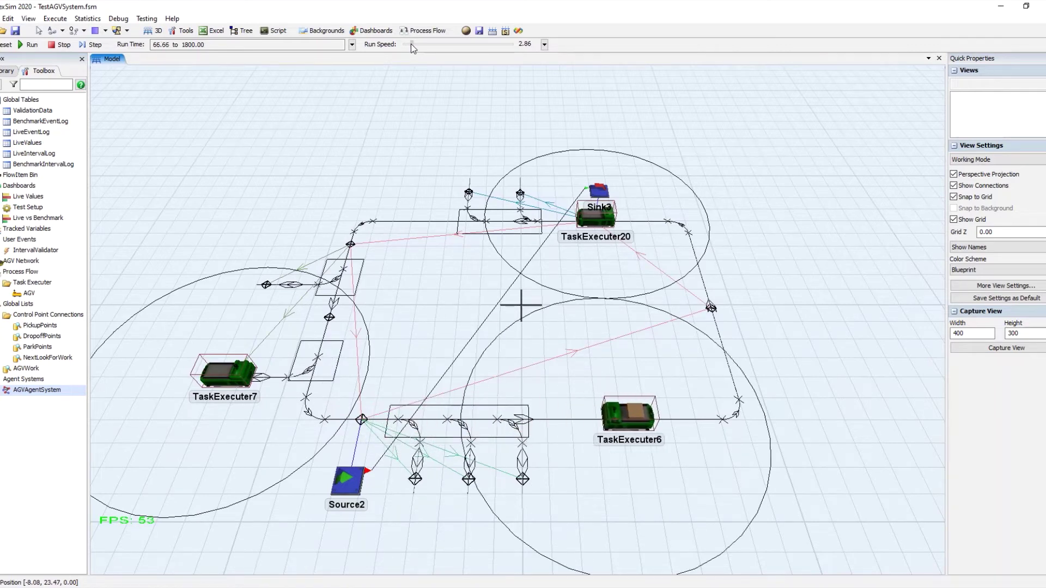
drag(411, 43, 410, 44)
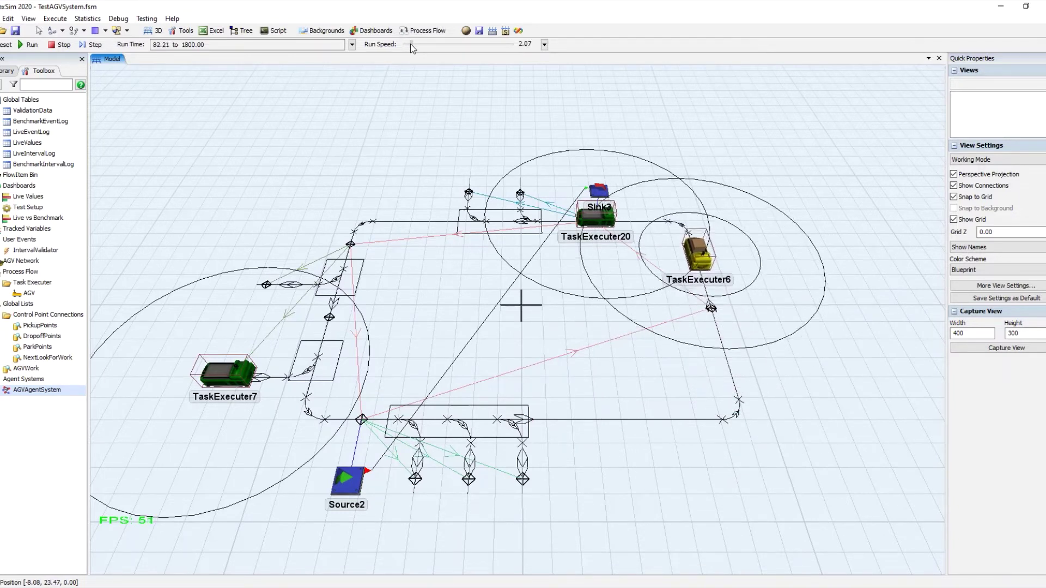
drag(410, 44, 410, 45)
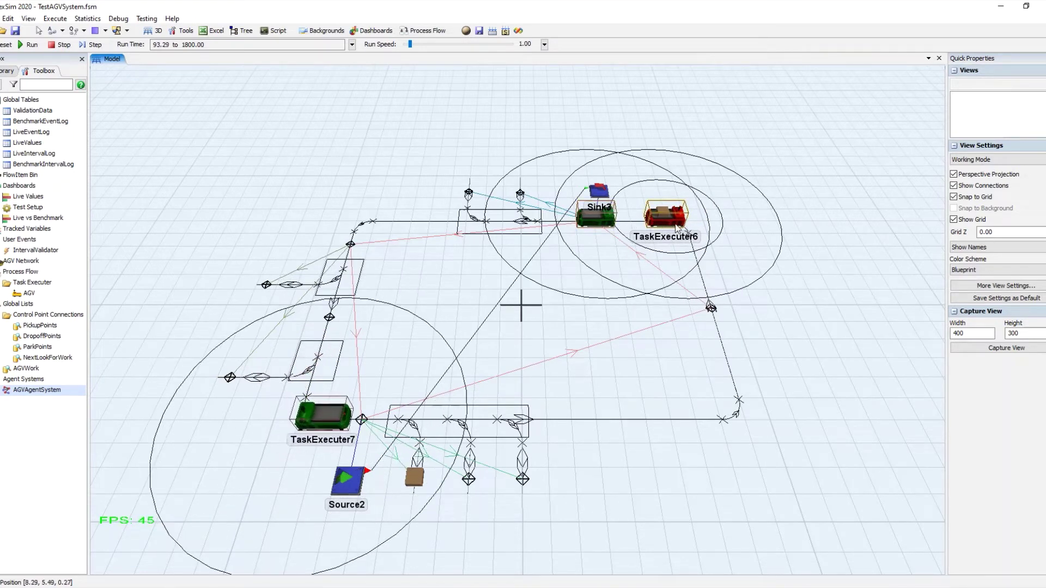
drag(410, 44, 412, 46)
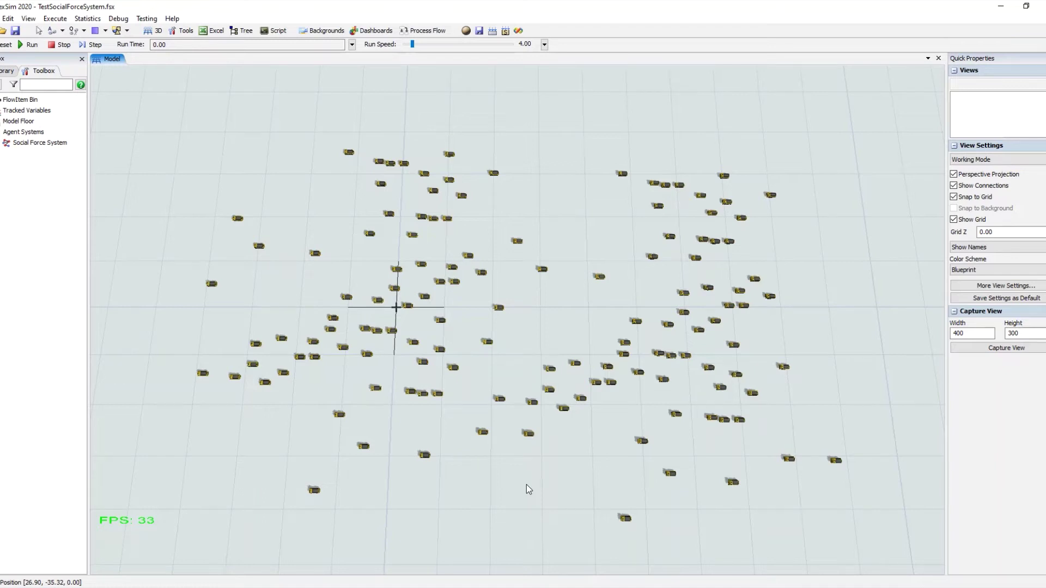
Run the social force model and raise the run speed to 13.03.
drag(526, 485, 525, 479)
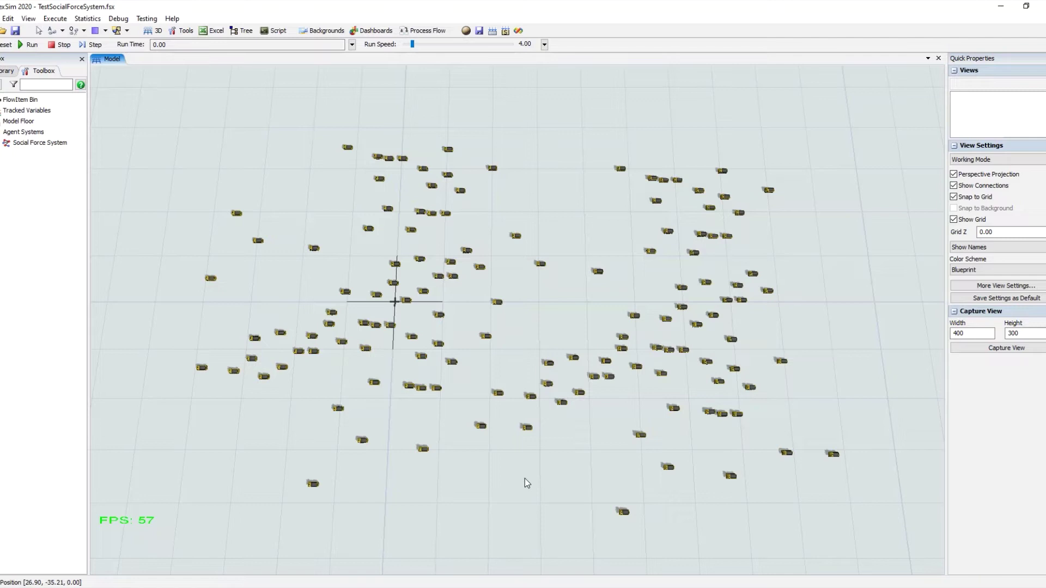
click(32, 45)
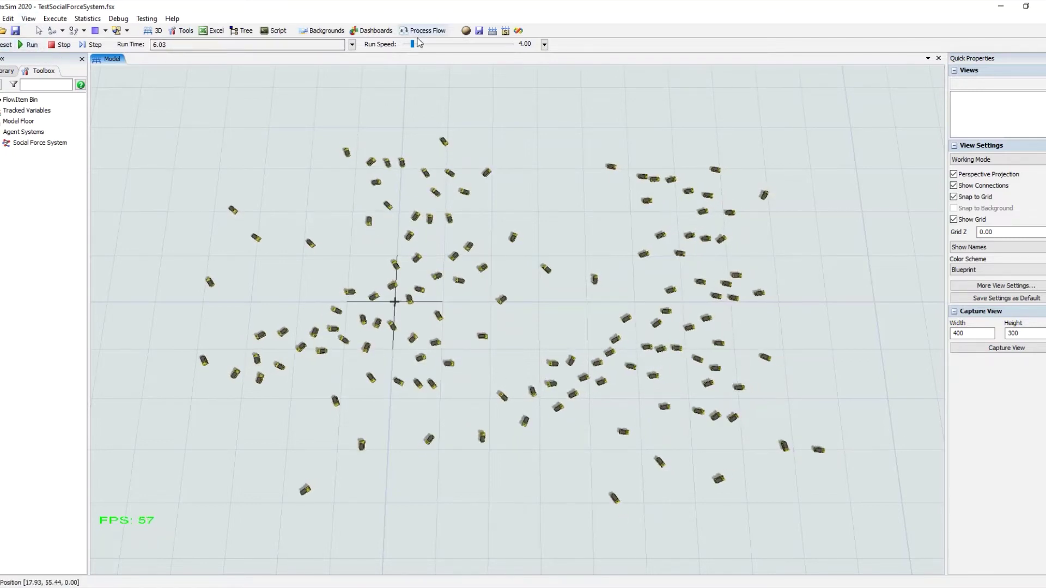
drag(413, 46, 416, 46)
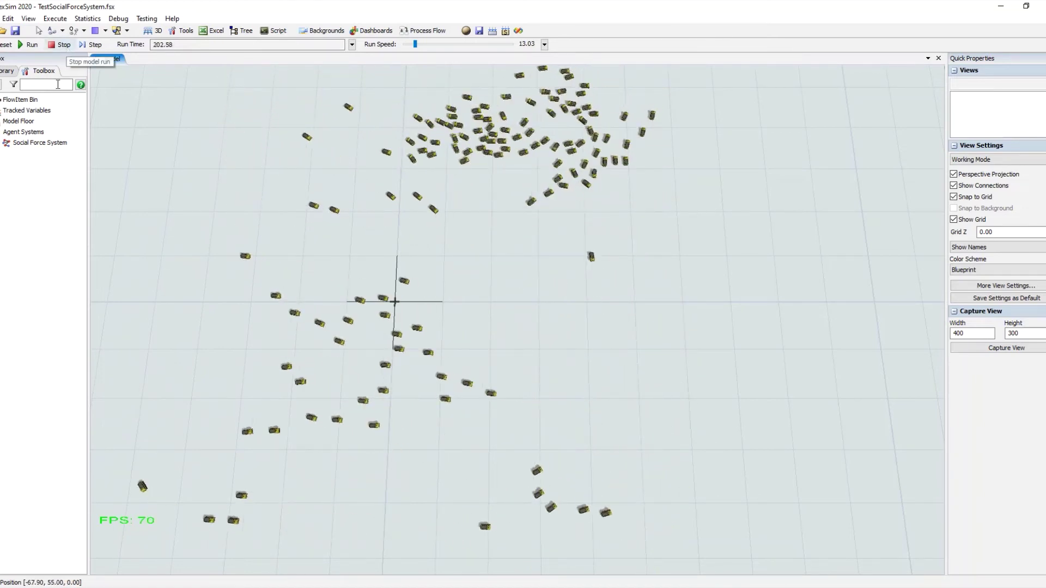
Open the Social Force System's properties beside the agents and review its Cohesive, Alignment and Custom forces.
double_click(8, 144)
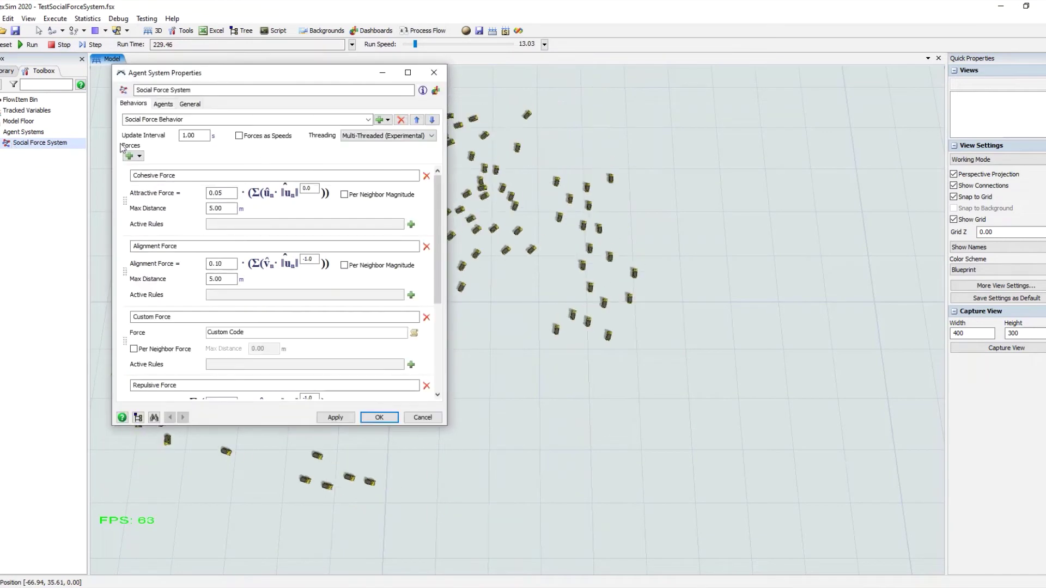
drag(248, 73, 704, 67)
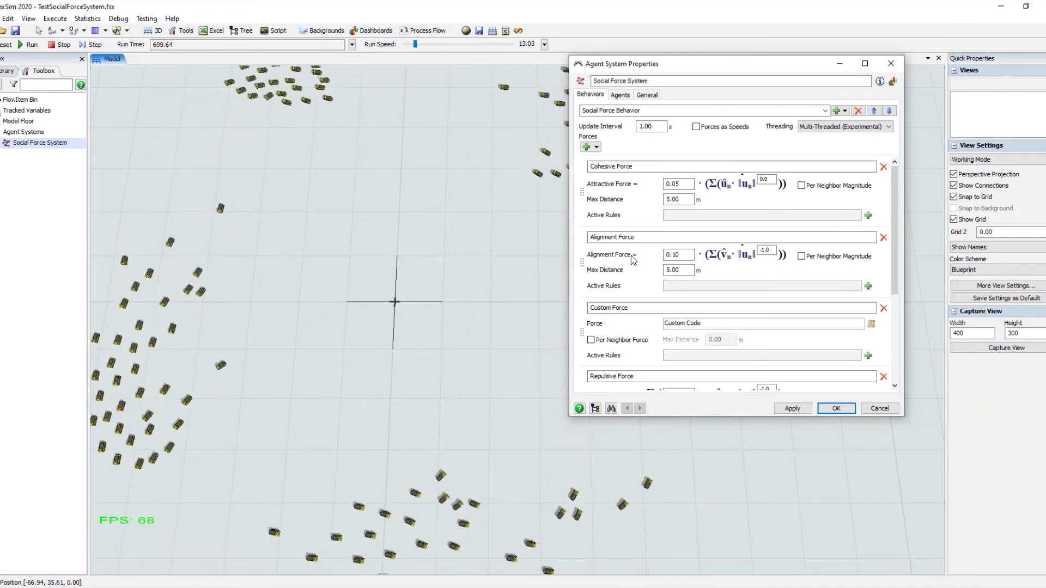
drag(894, 257, 888, 330)
click(393, 393)
scroll(383, 381, down, 3)
drag(400, 385, 373, 370)
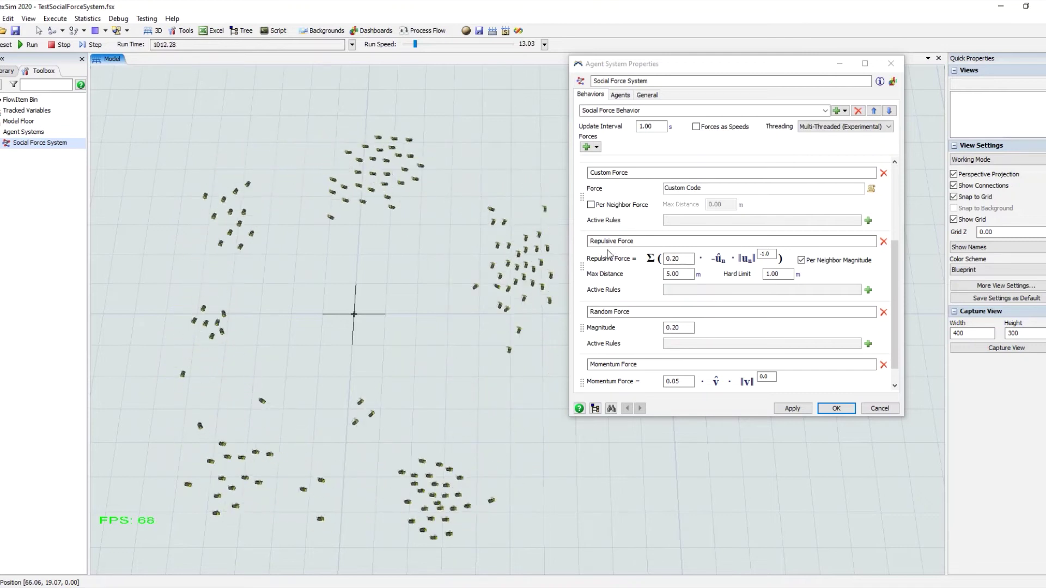
Review the Repulsive, Random and Momentum forces of the Social Force Behavior while observing how the agents move.
drag(644, 244, 587, 244)
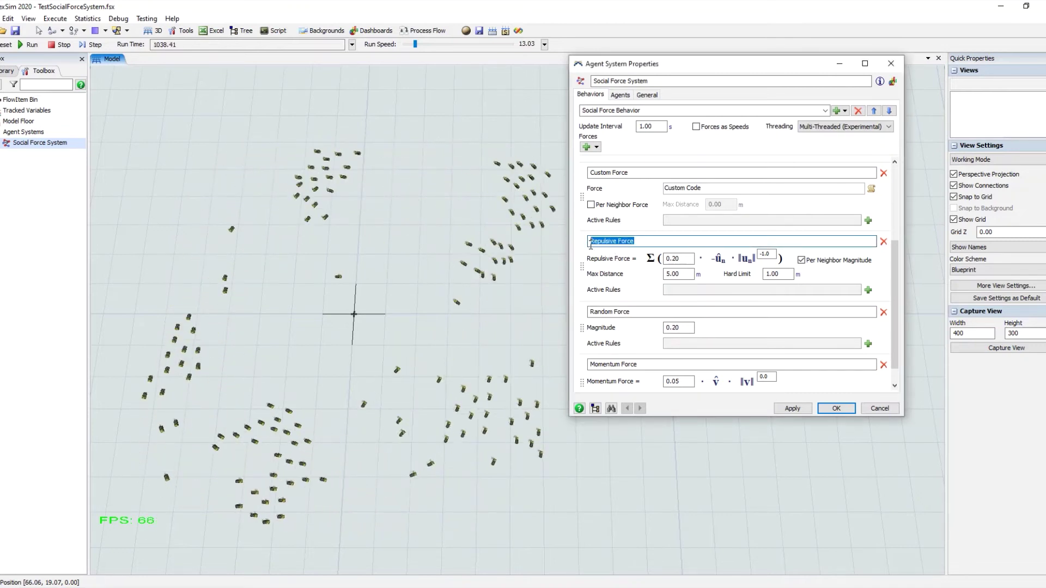
click(618, 258)
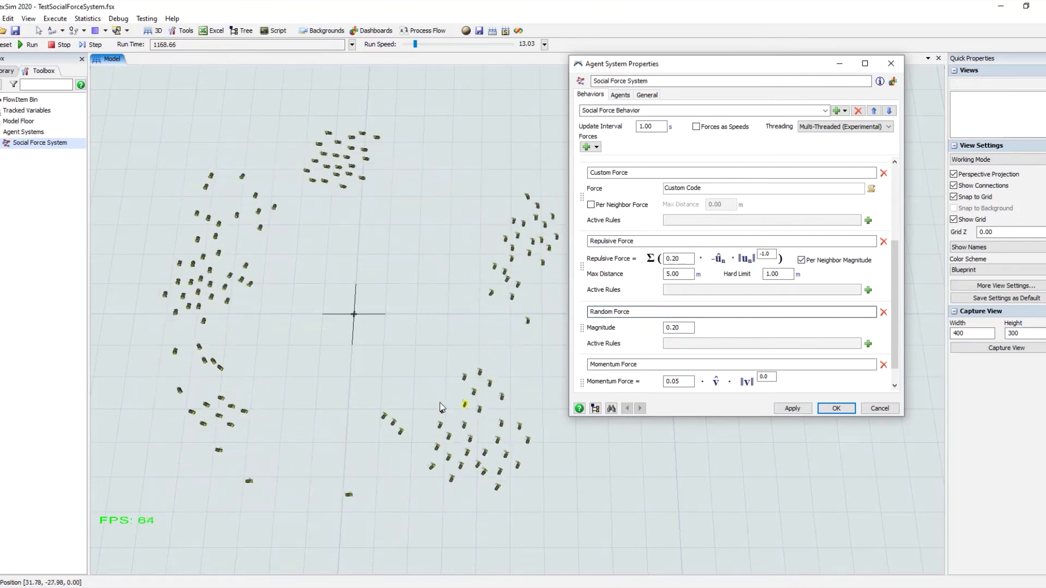
drag(332, 371, 332, 301)
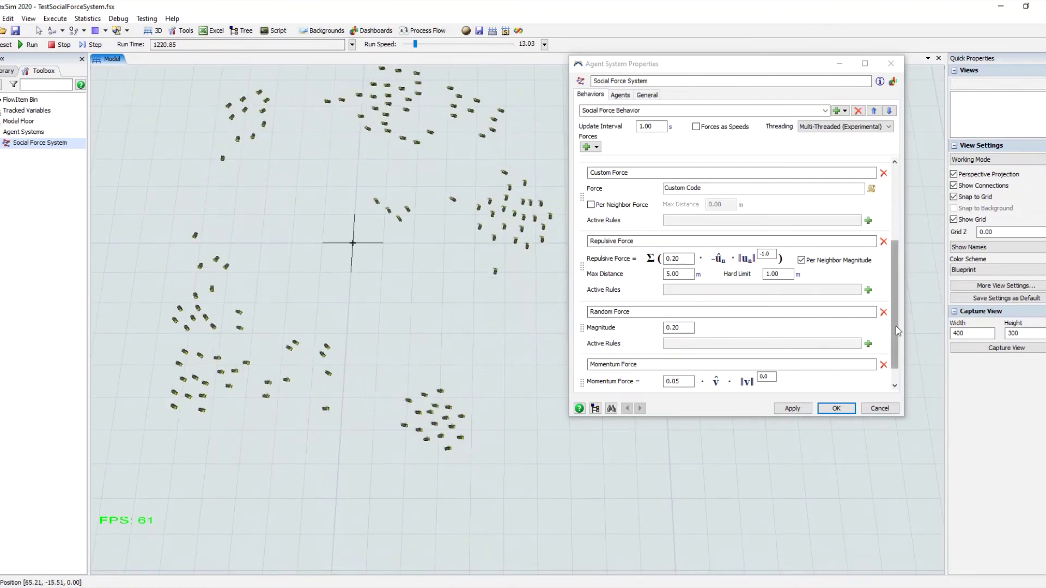
drag(897, 330, 897, 351)
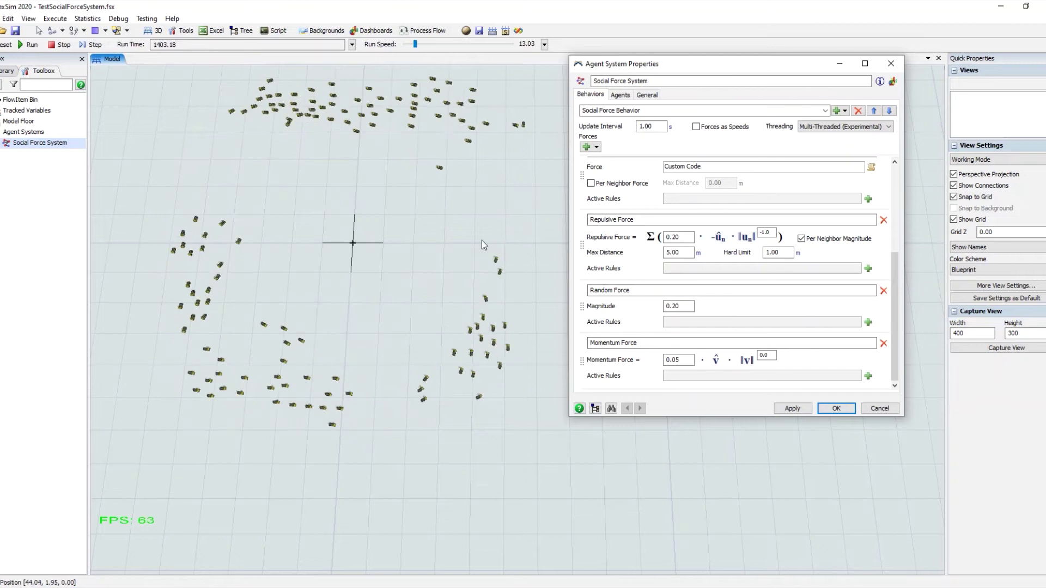
drag(394, 242, 369, 296)
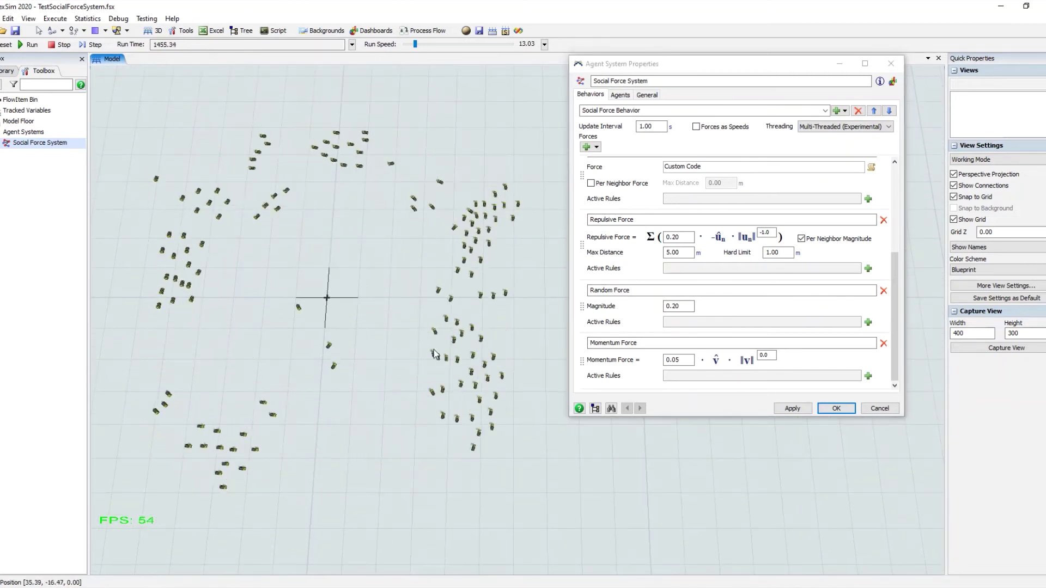
drag(337, 377, 370, 374)
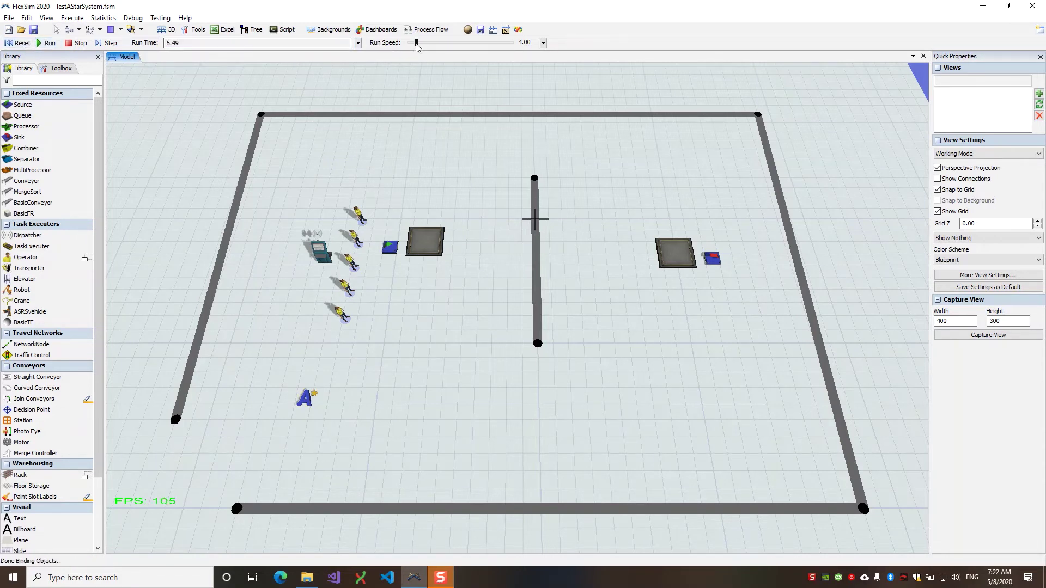
Raise the A* model's run speed to 6.55 and open the AStarSystem properties, placed clear of the operators.
drag(417, 43, 417, 44)
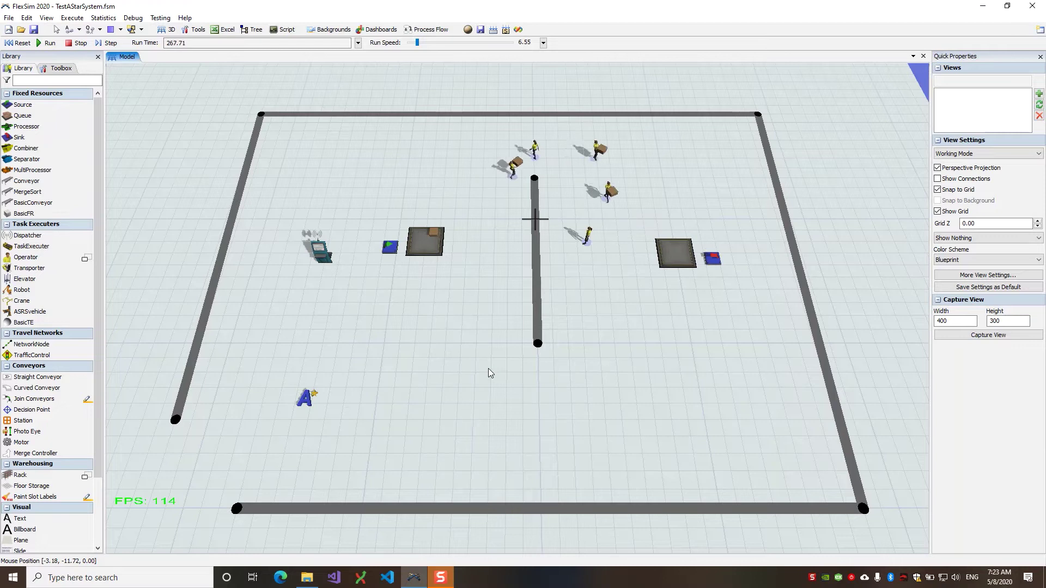
click(67, 71)
double_click(48, 147)
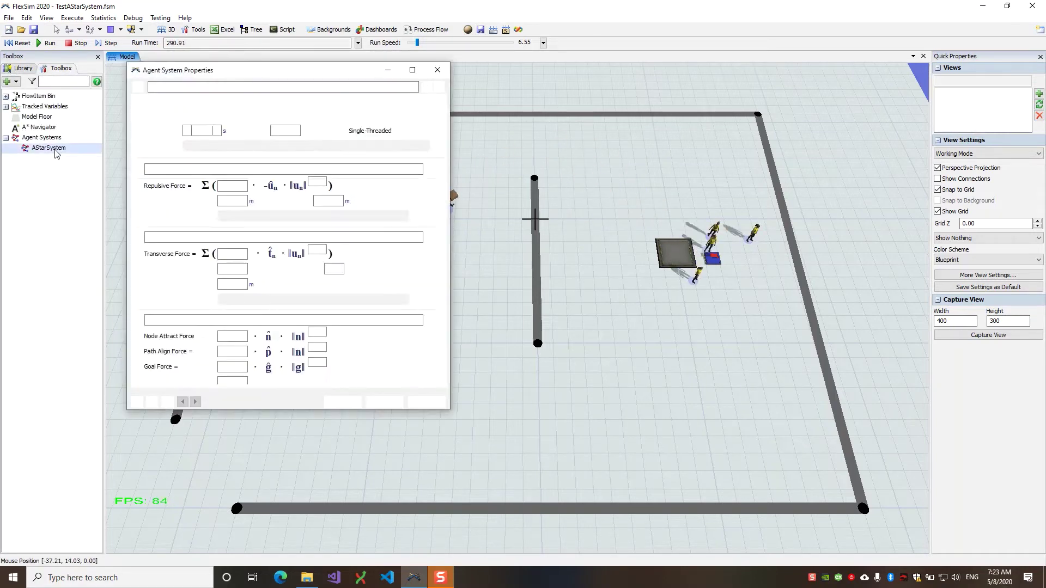
drag(248, 73, 152, 88)
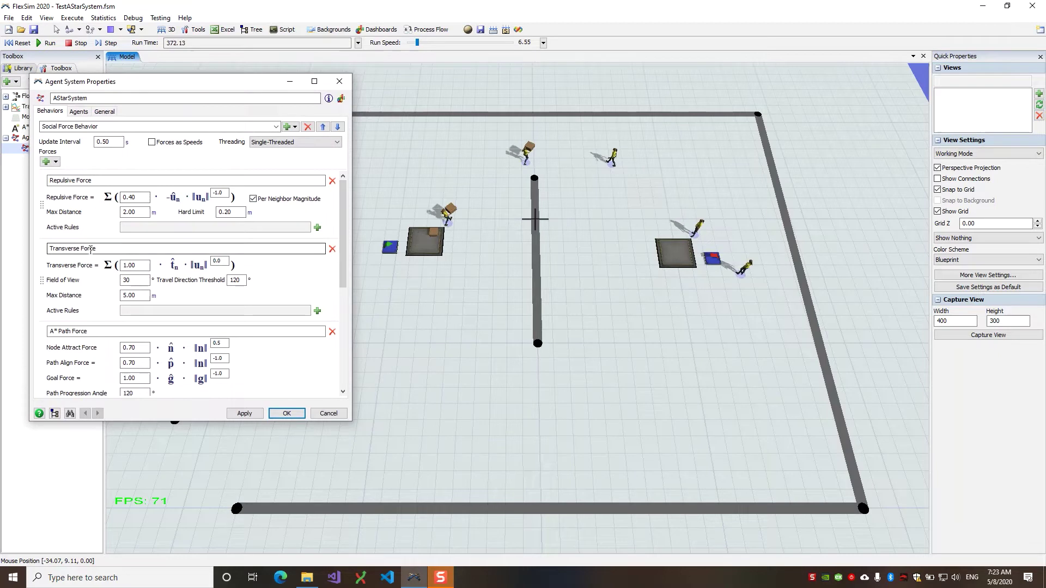
Review the Transverse Force settings in AStarSystem's Social Force Behavior and look through the forces below it.
mouse_move(342, 232)
mouse_down()
mouse_move(346, 258)
mouse_move(349, 228)
mouse_up()
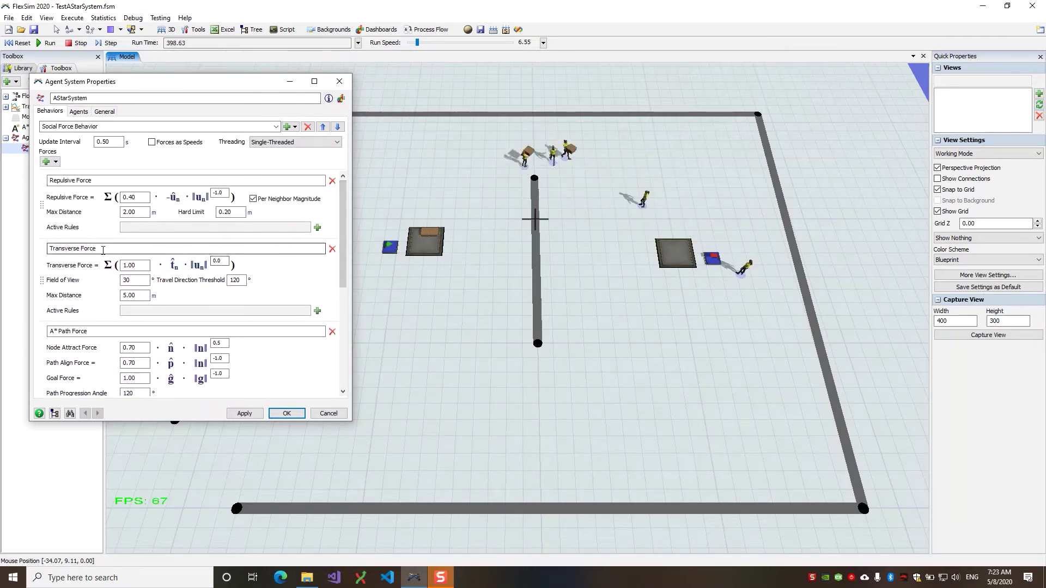
drag(100, 249, 36, 249)
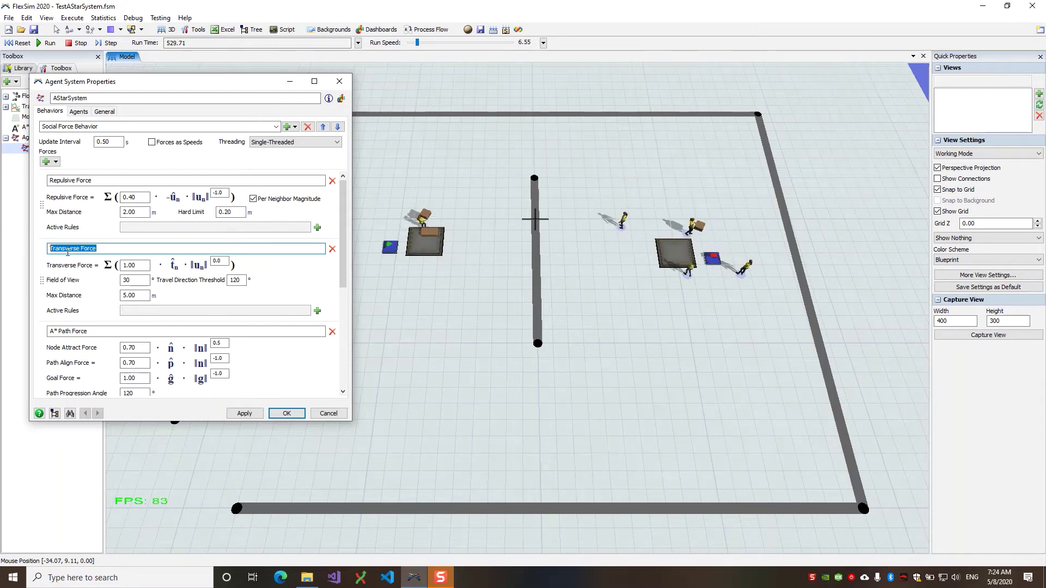
click(70, 271)
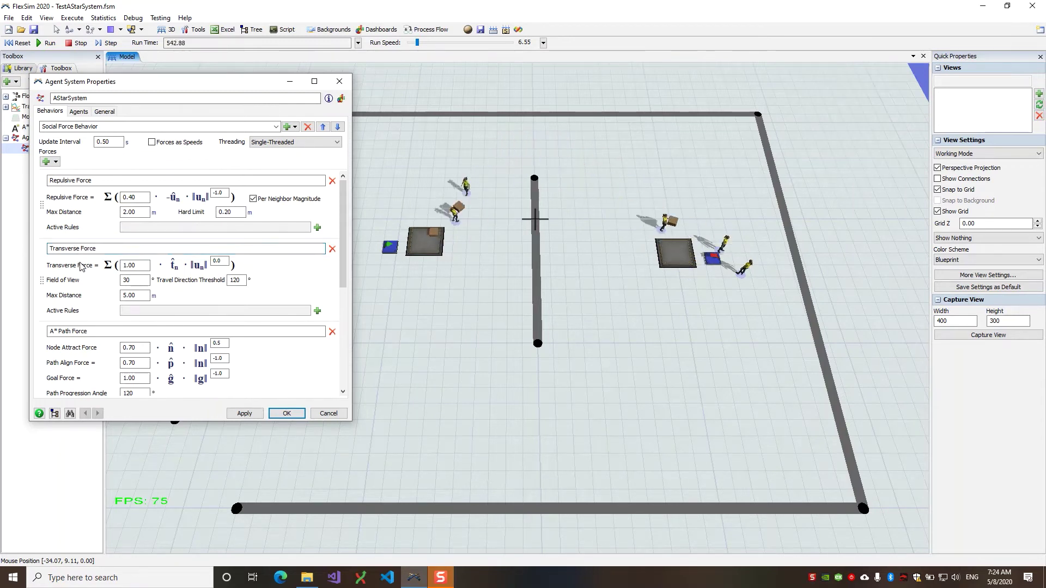
drag(342, 272, 341, 328)
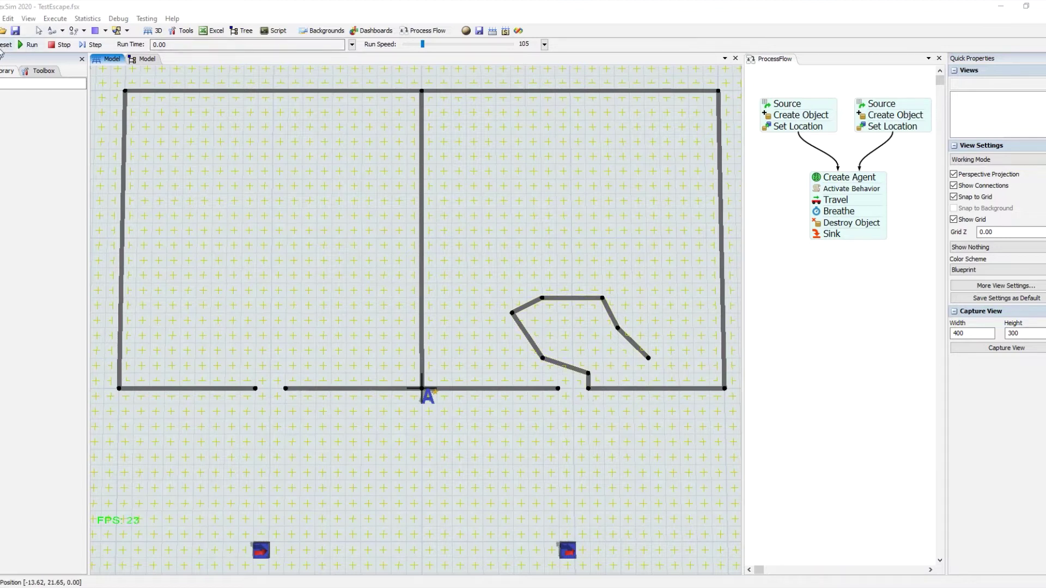
Run the TestEscape model, and reset and run the TestHallway model.
click(31, 46)
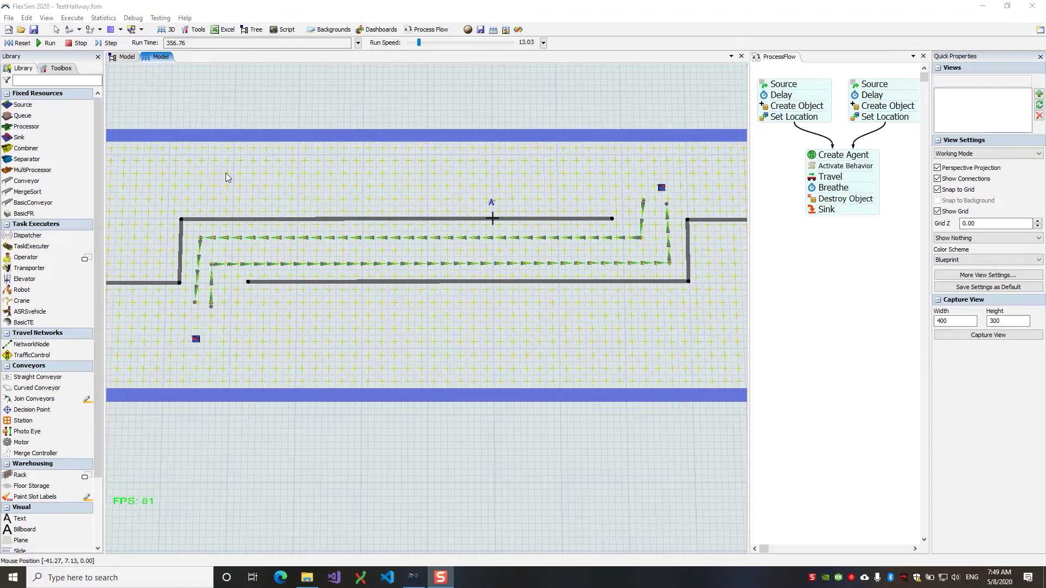
click(19, 43)
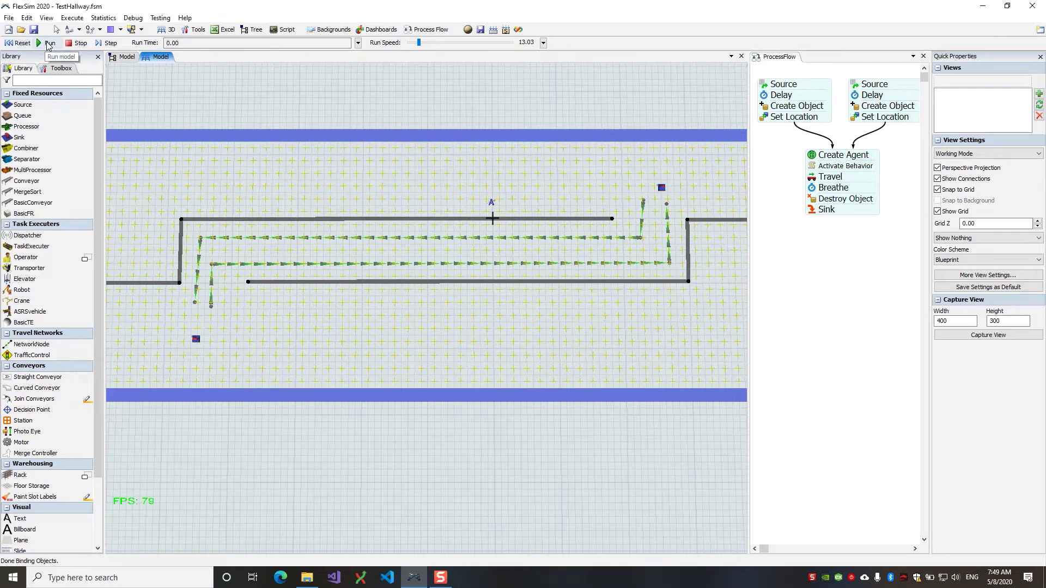
click(47, 43)
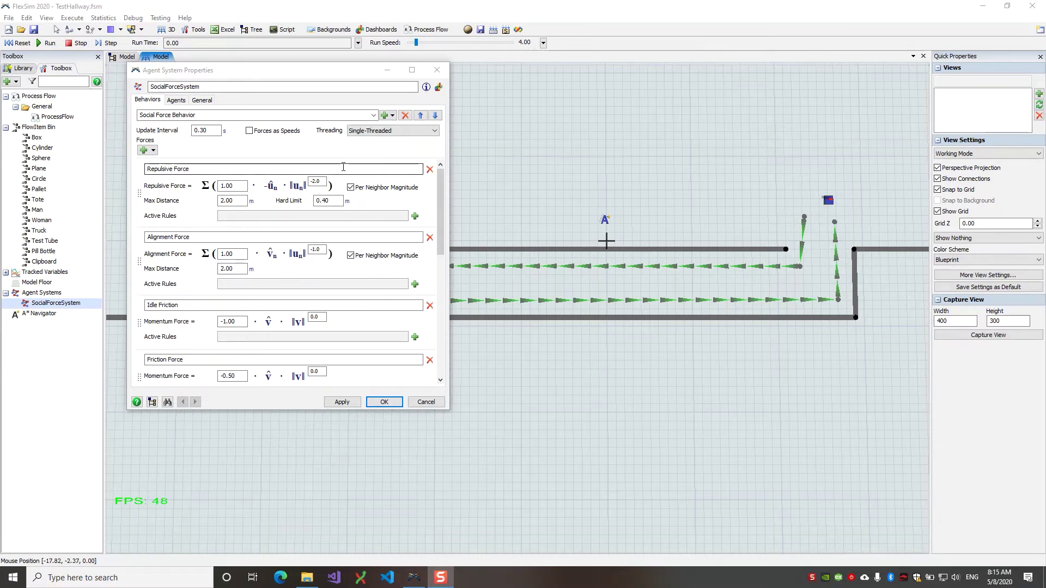
Delete all the forces from SocialForceSystem's Social Force Behavior in the hallway model.
click(430, 169)
click(430, 170)
click(430, 169)
click(430, 169)
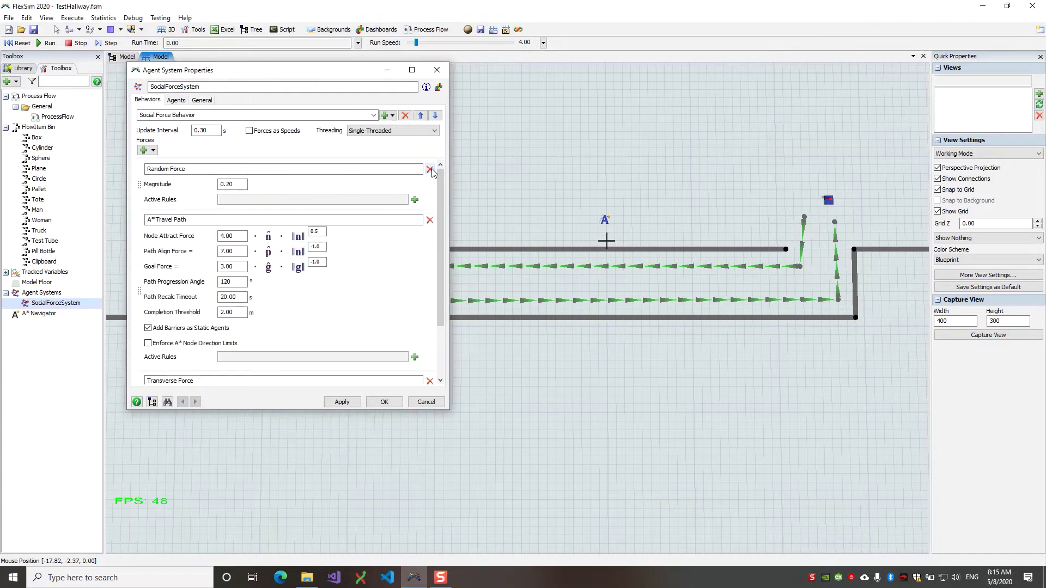
click(430, 169)
click(430, 170)
click(429, 170)
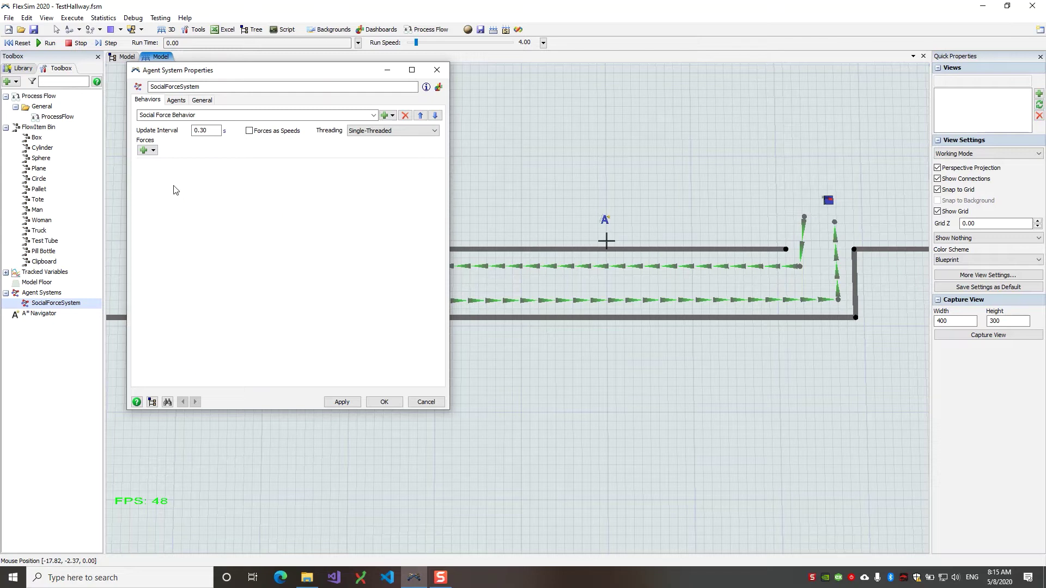
Add a neighbor-based Attractive Force to SocialForceSystem's Social Force Behavior.
click(153, 151)
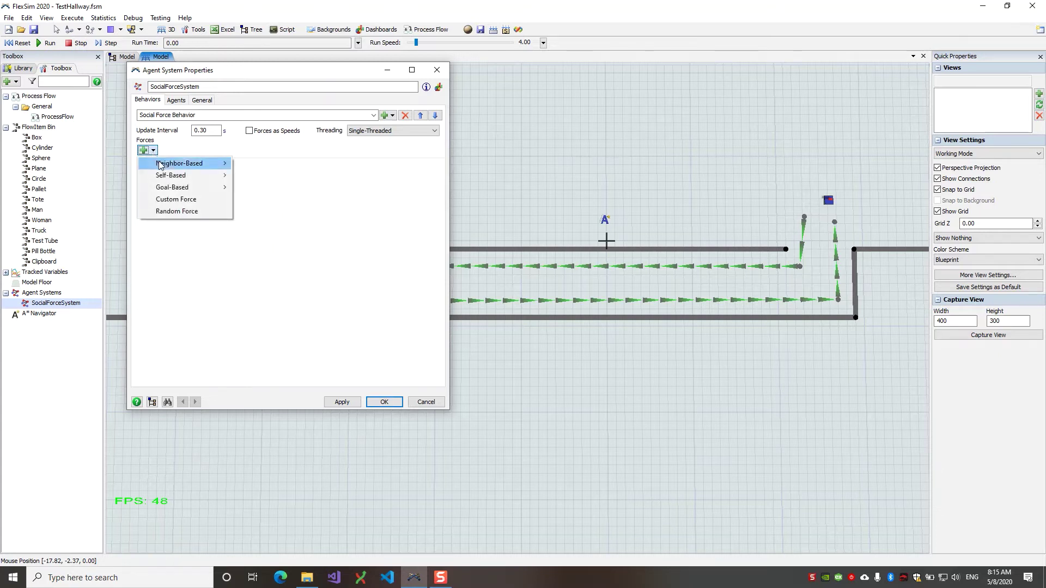
mouse_move(159, 165)
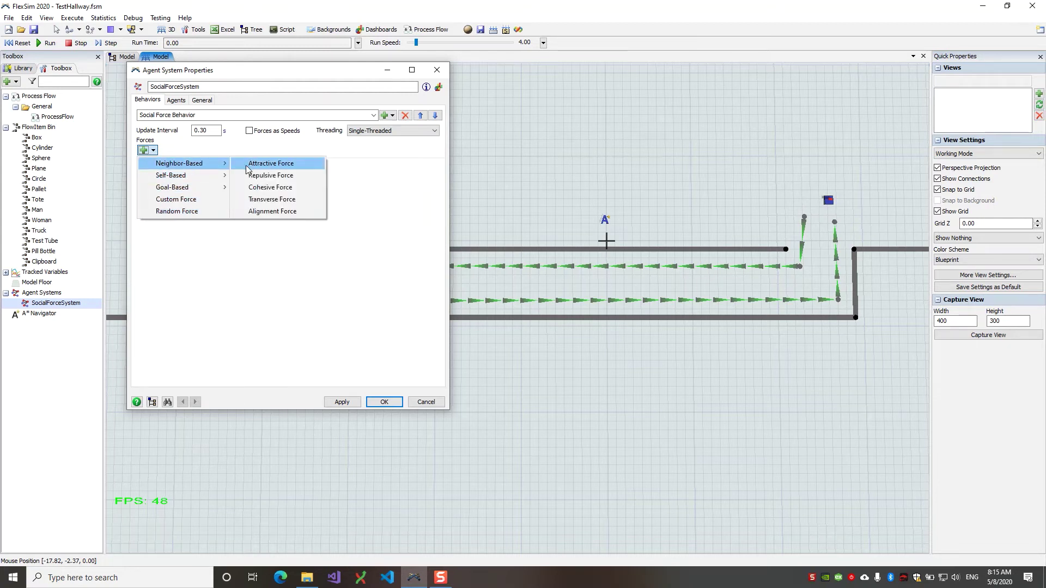
click(308, 166)
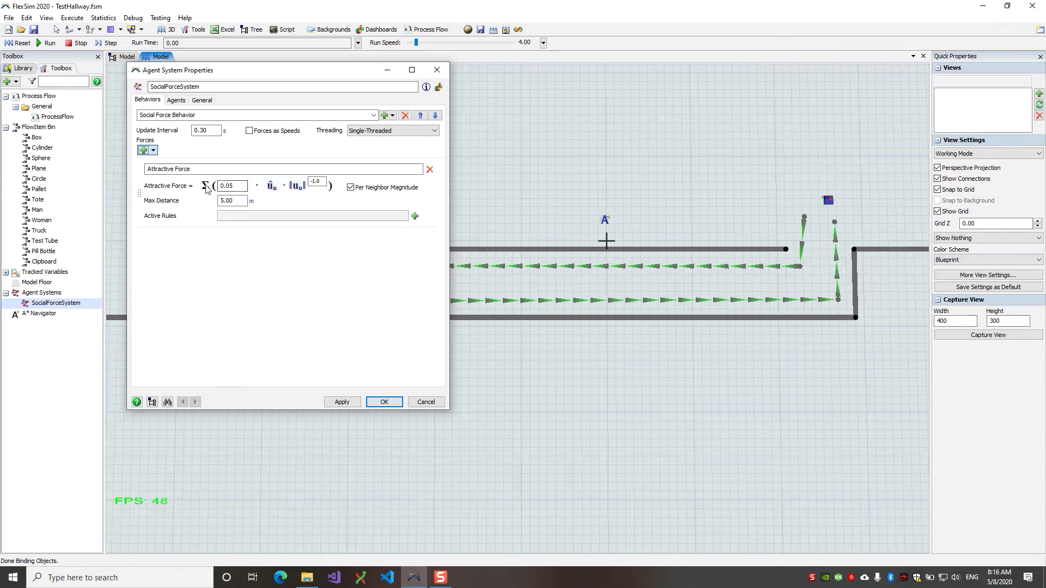
Examine the Attractive Force formula's multiplier, neighbor vector and distance exponent, and its Max Distance setting.
click(239, 186)
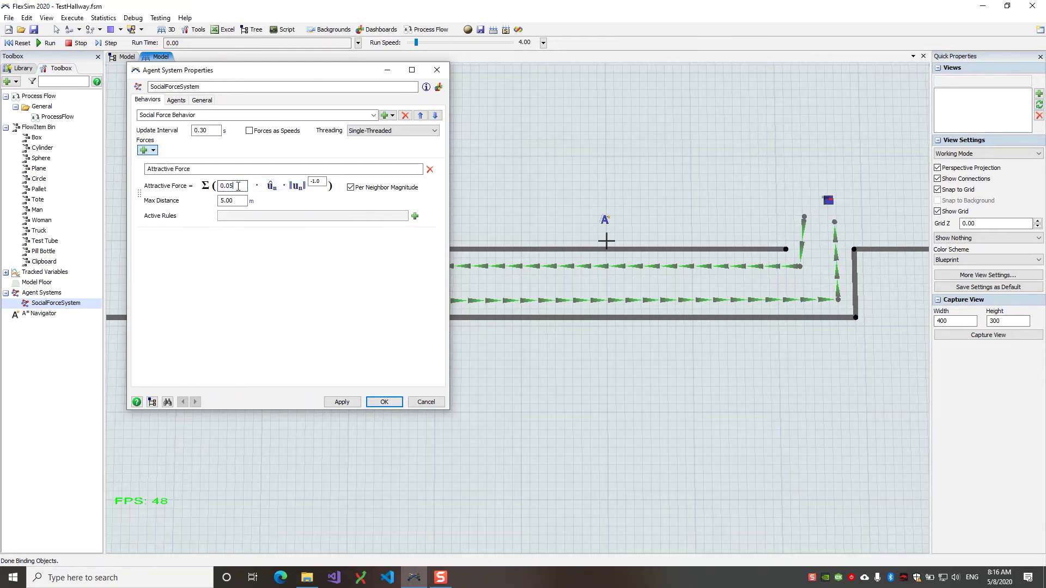
click(278, 189)
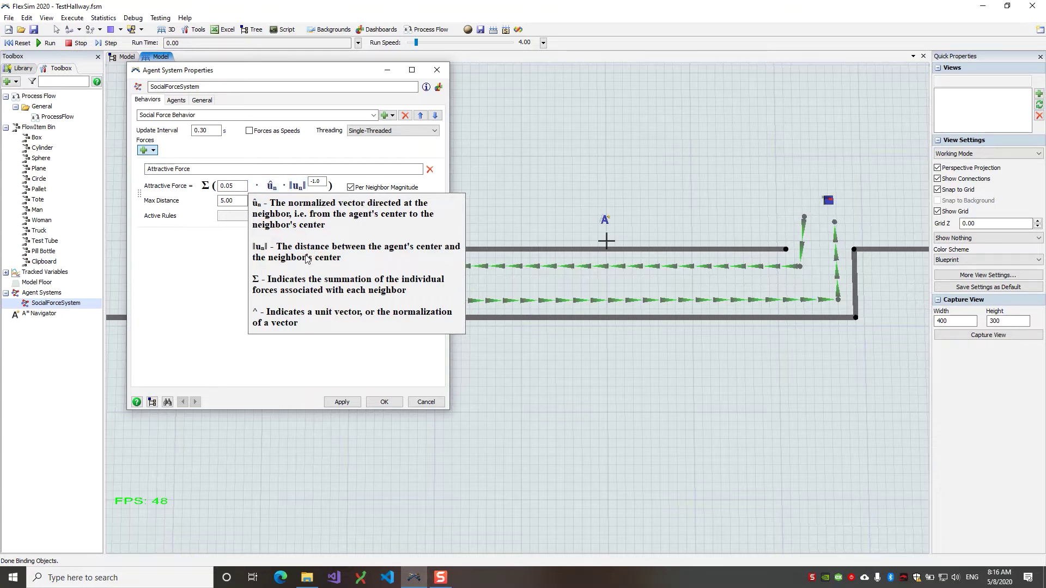
double_click(317, 181)
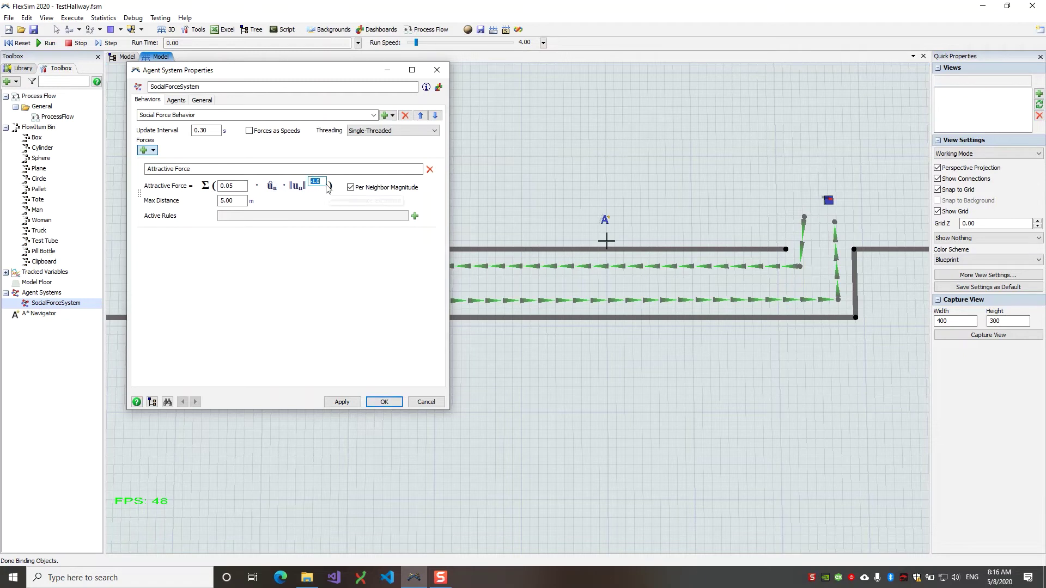
click(325, 181)
drag(324, 181, 309, 180)
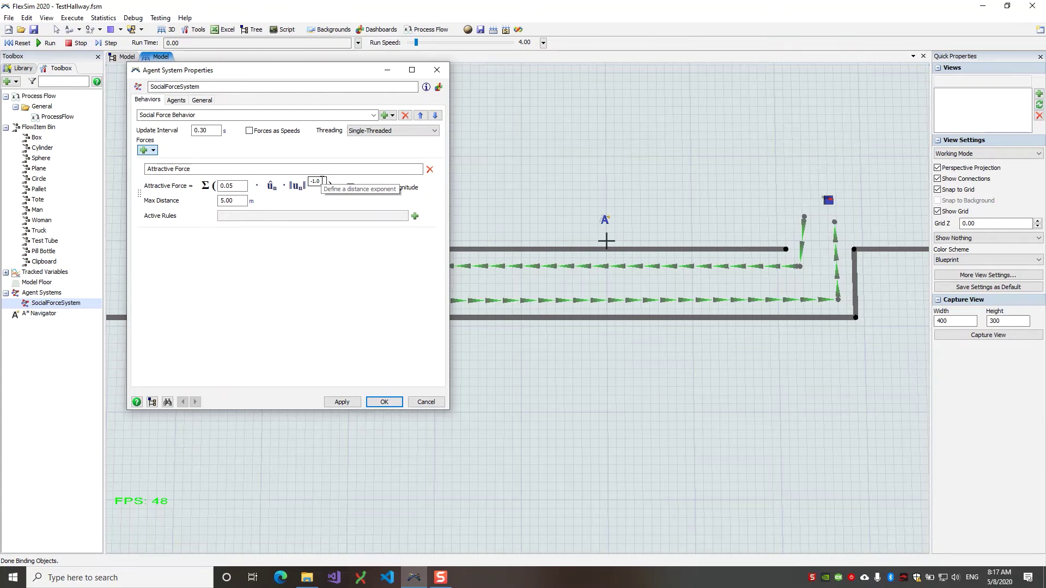
drag(237, 186, 223, 186)
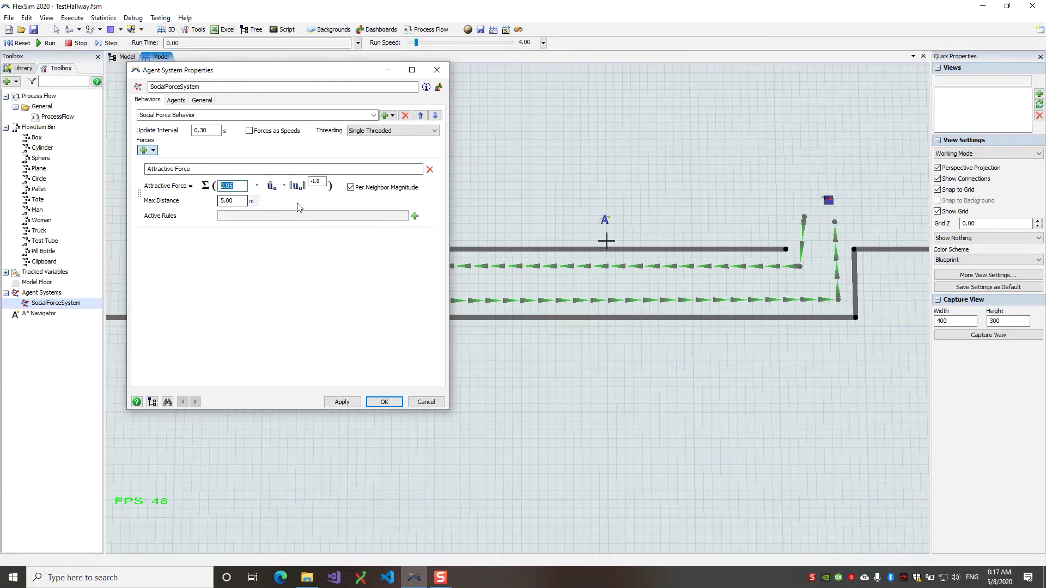
click(237, 186)
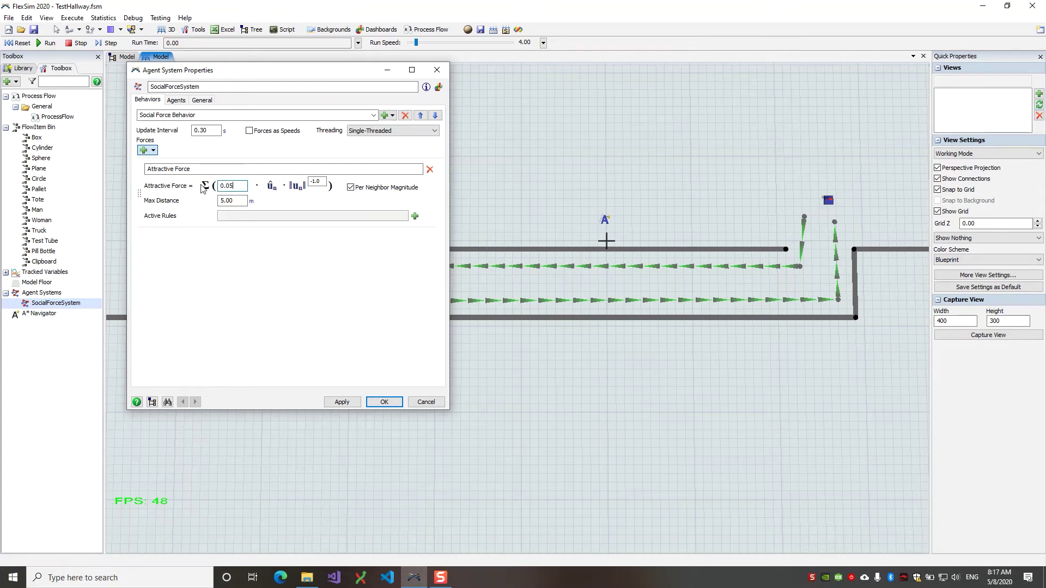
click(220, 200)
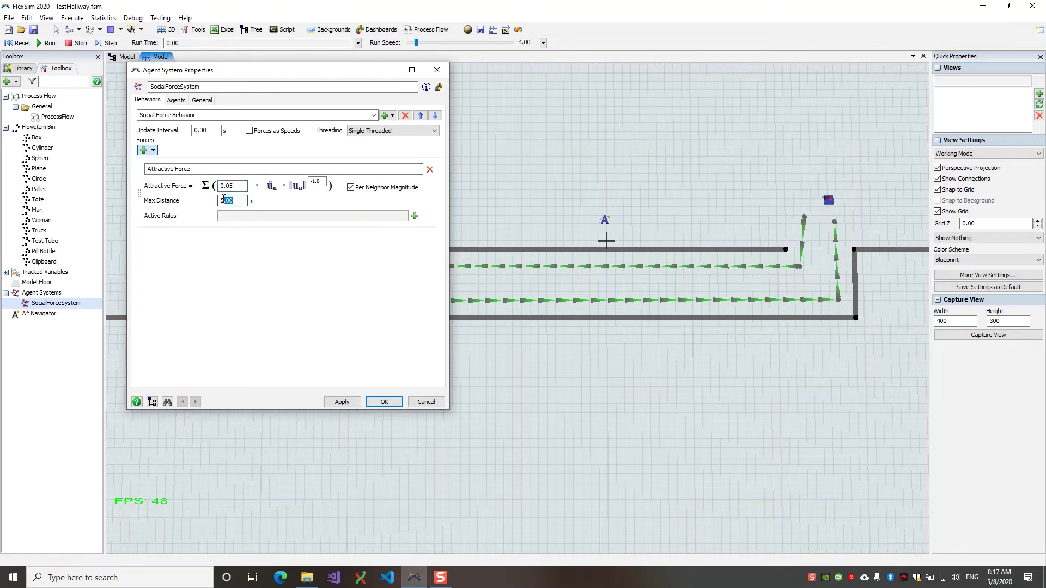
click(190, 202)
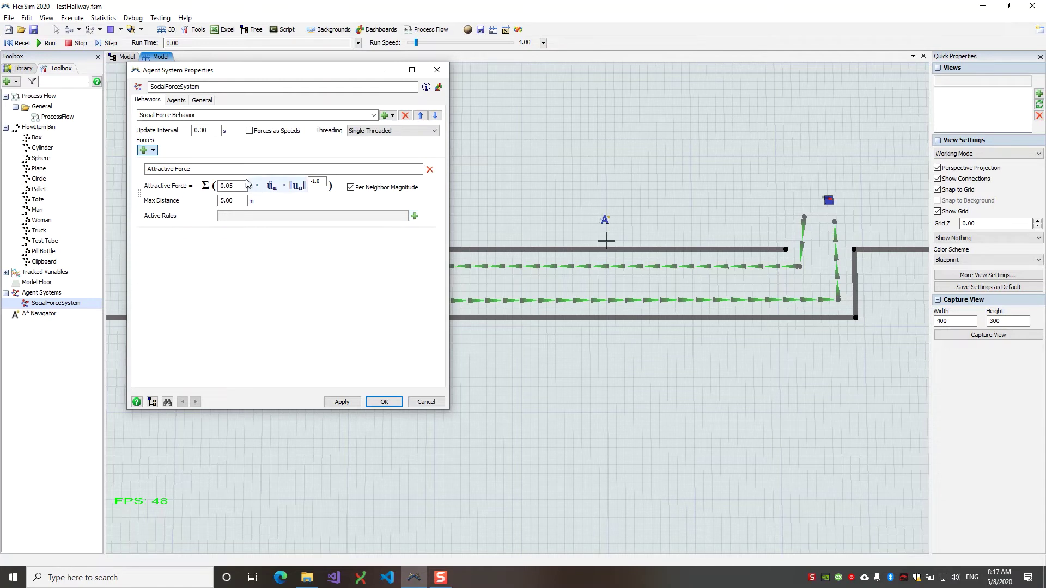
Try the self-based active rules Only When Traveling and Only When Idle on the Attractive Force, removing each one.
click(415, 217)
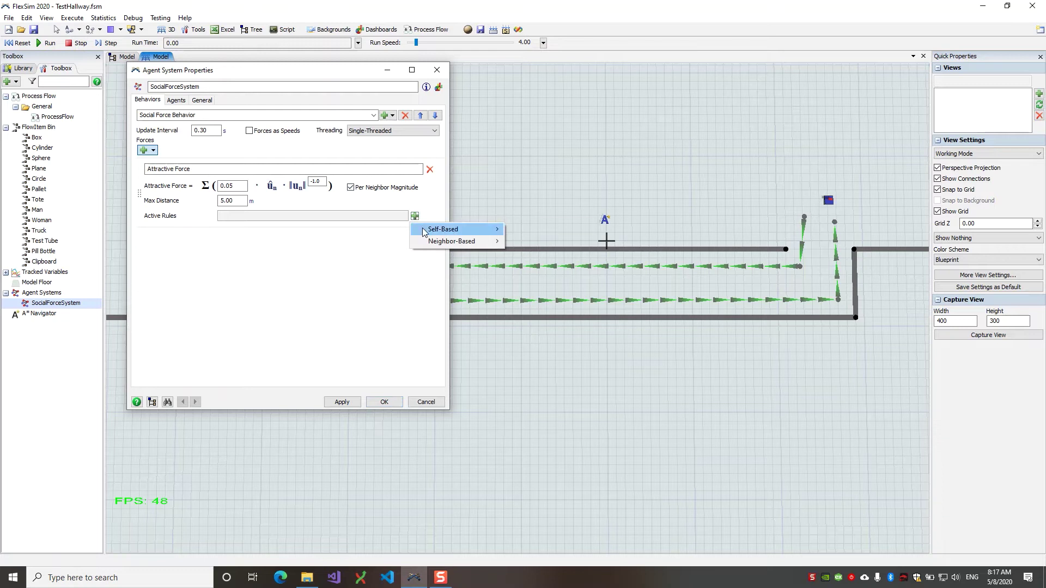
mouse_move(424, 231)
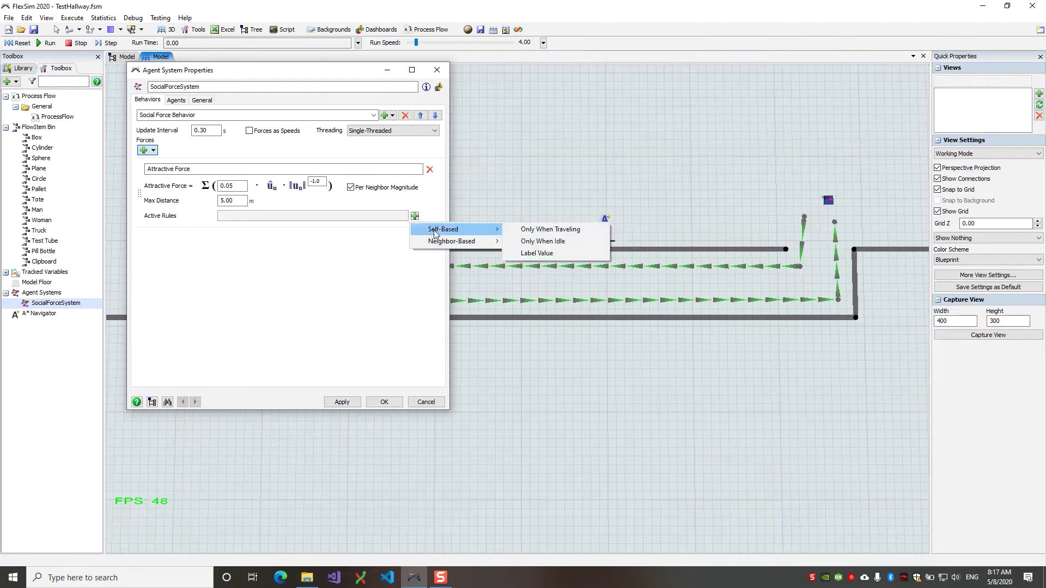
click(532, 231)
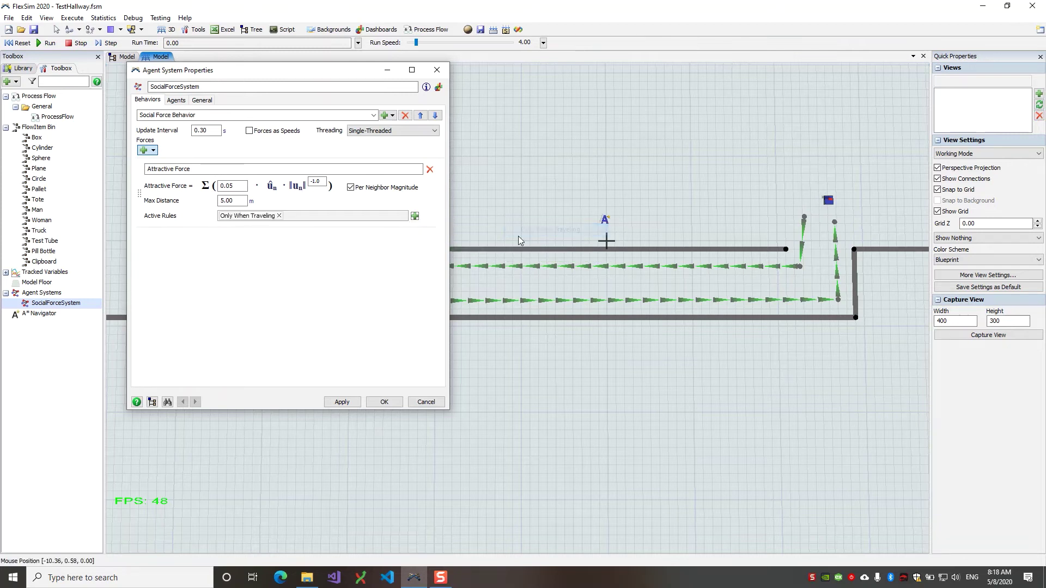
click(416, 216)
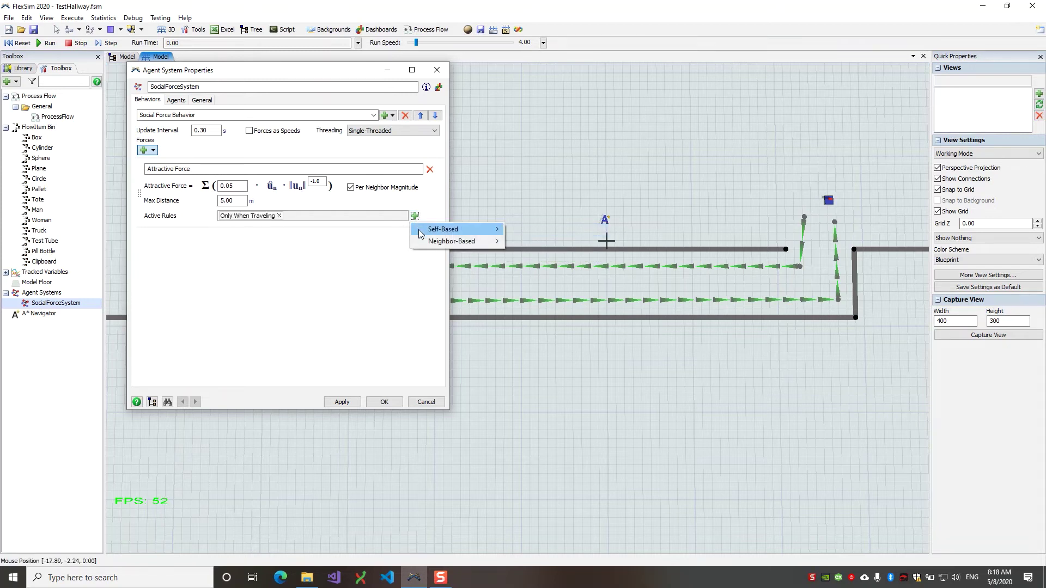
click(279, 215)
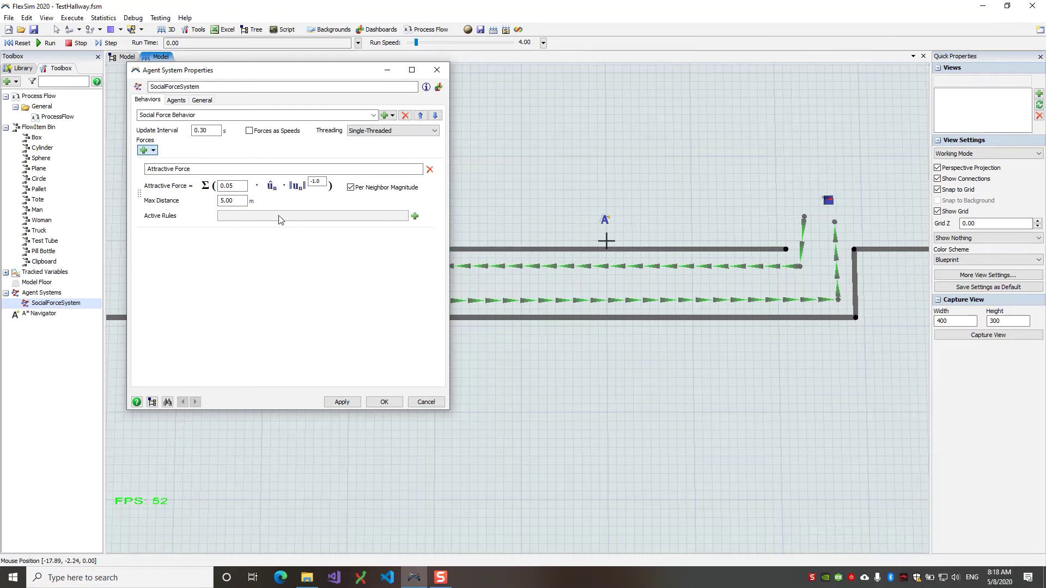
click(416, 217)
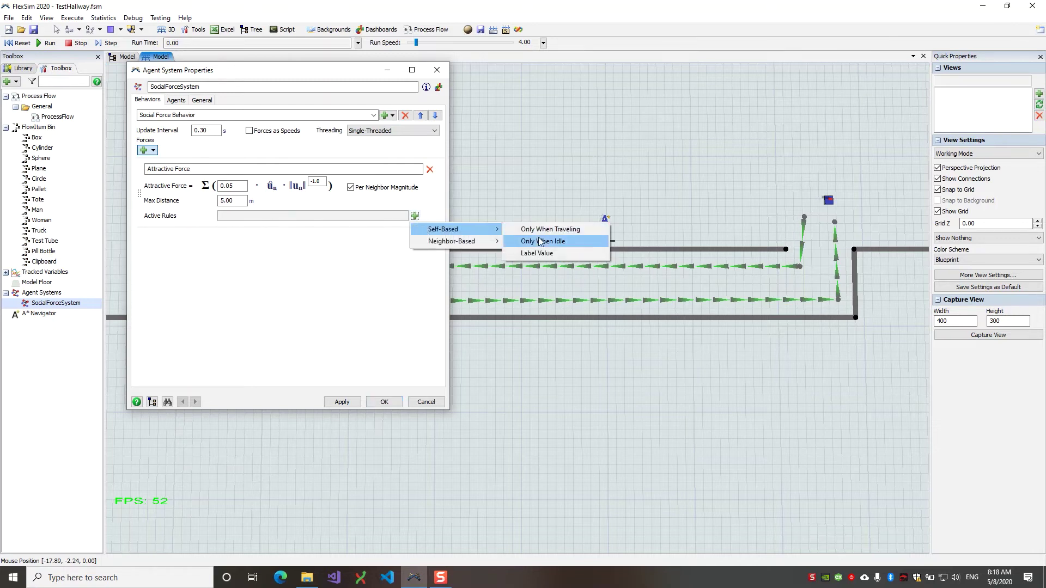
click(539, 243)
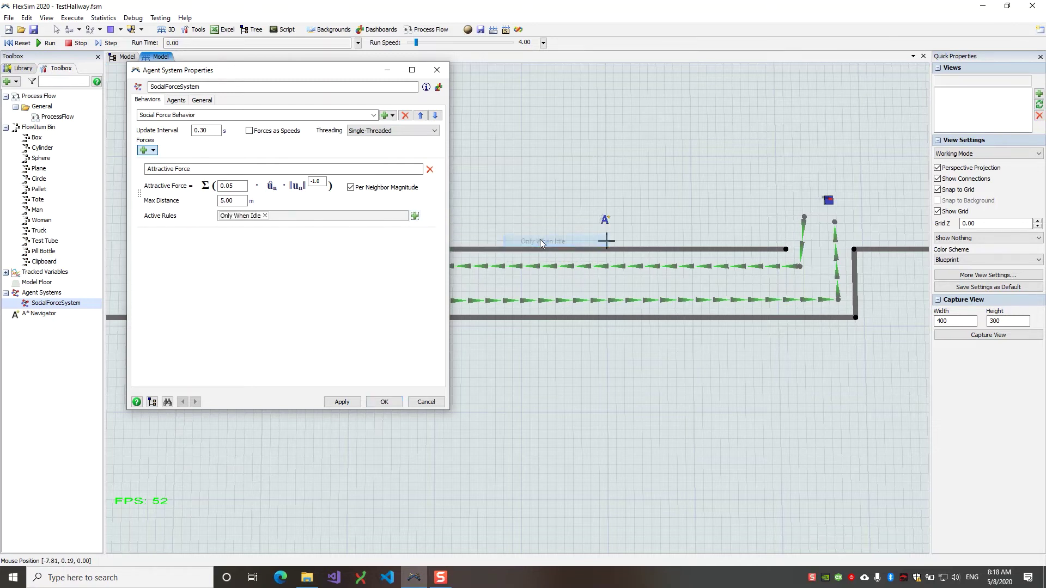
click(265, 215)
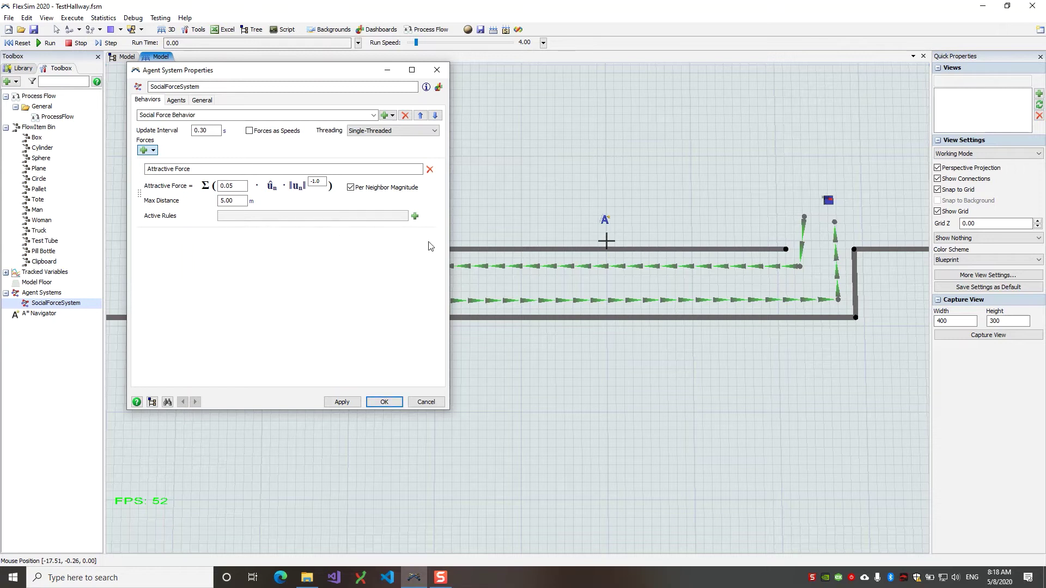
Try a self-based Label Value rule with label name type and value 2 on the Attractive Force, and remove it.
click(414, 215)
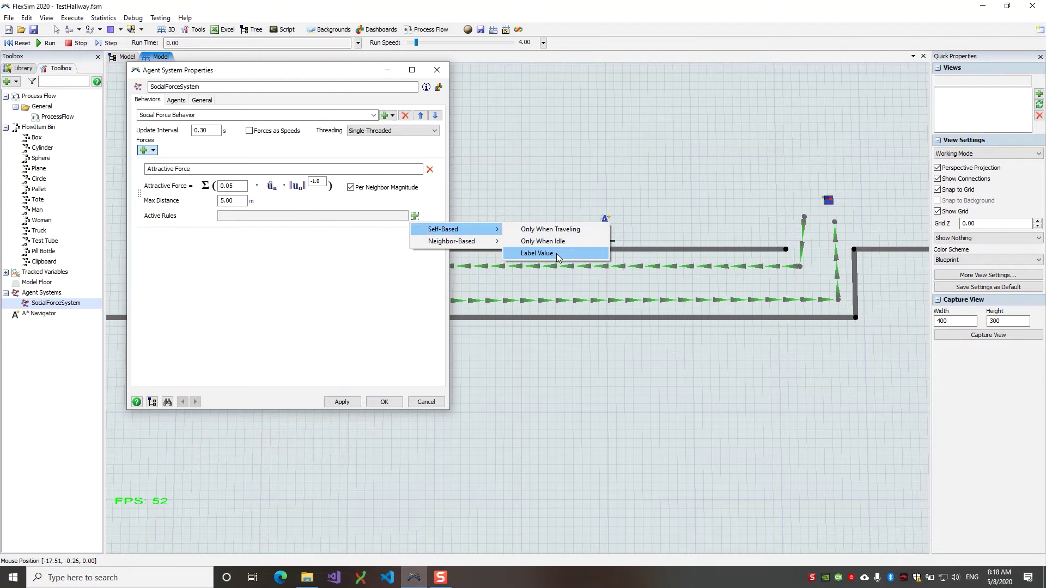
click(556, 253)
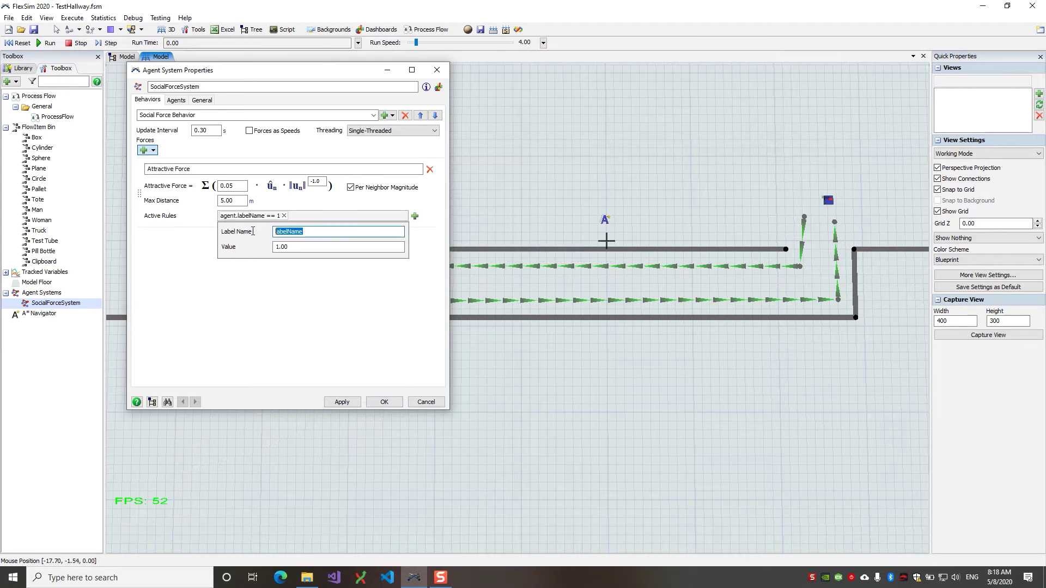
text(type)
drag(296, 248, 261, 244)
text(2)
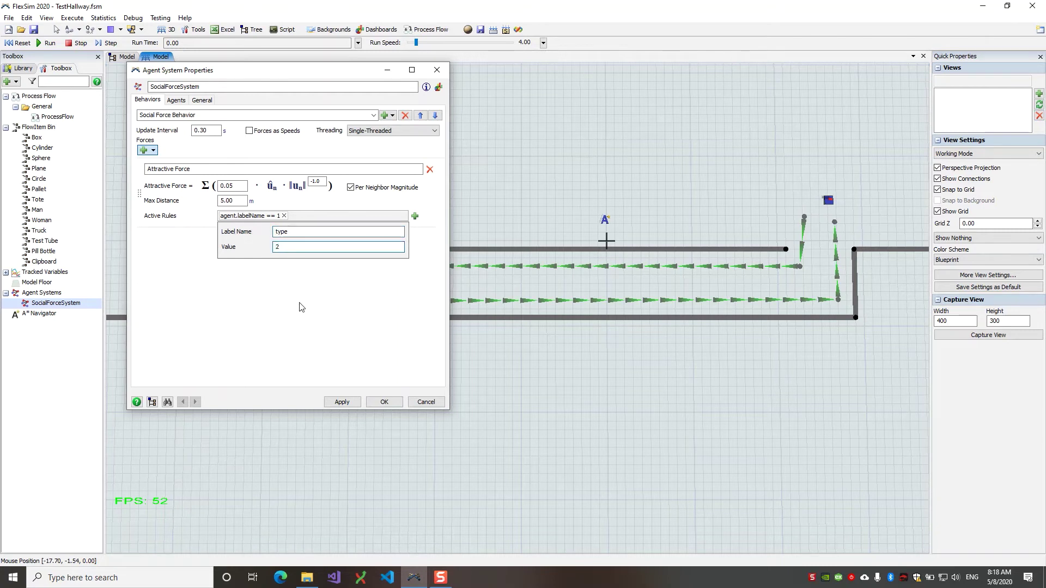
key(Return)
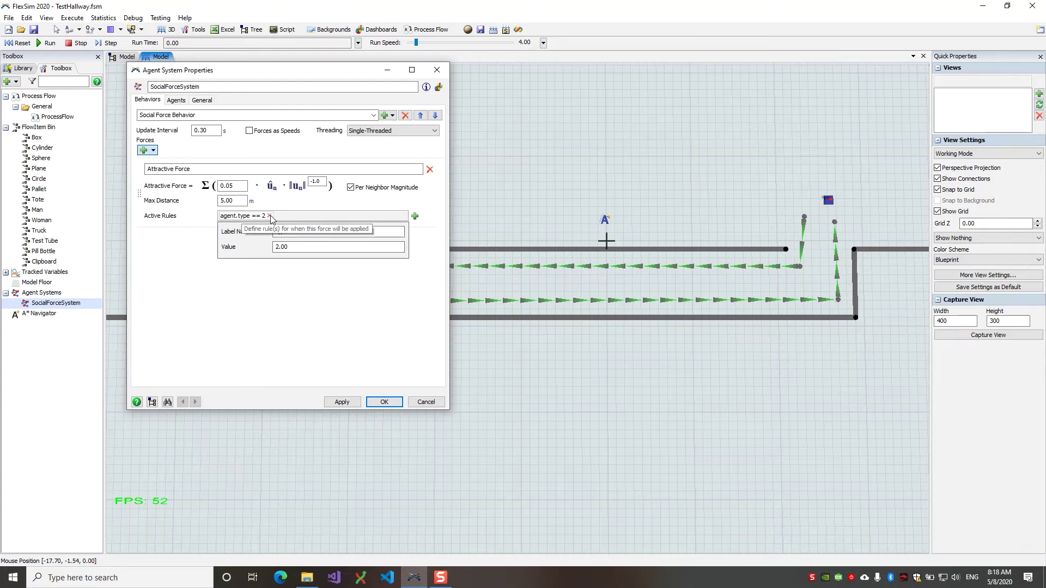
click(269, 216)
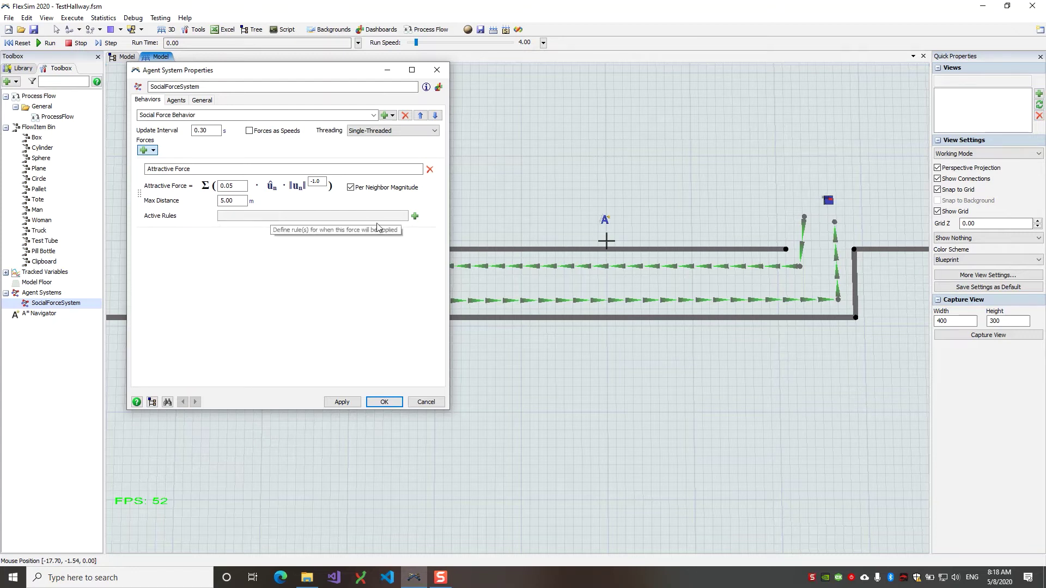
Add a neighbor-based Neighbors with Behavior rule to the Attractive Force, using No Active Behavior.
click(415, 216)
mouse_move(422, 231)
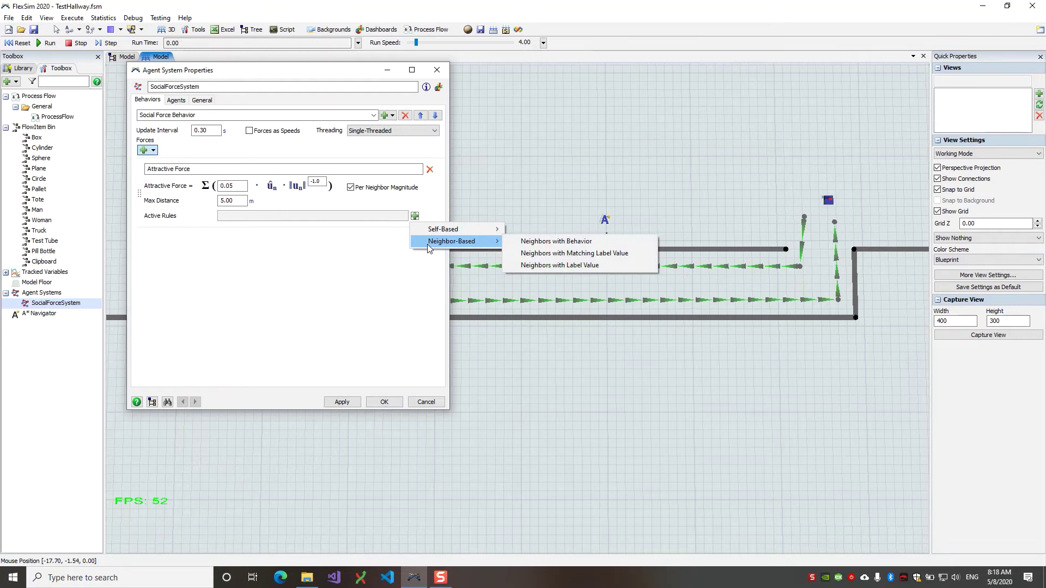
click(536, 244)
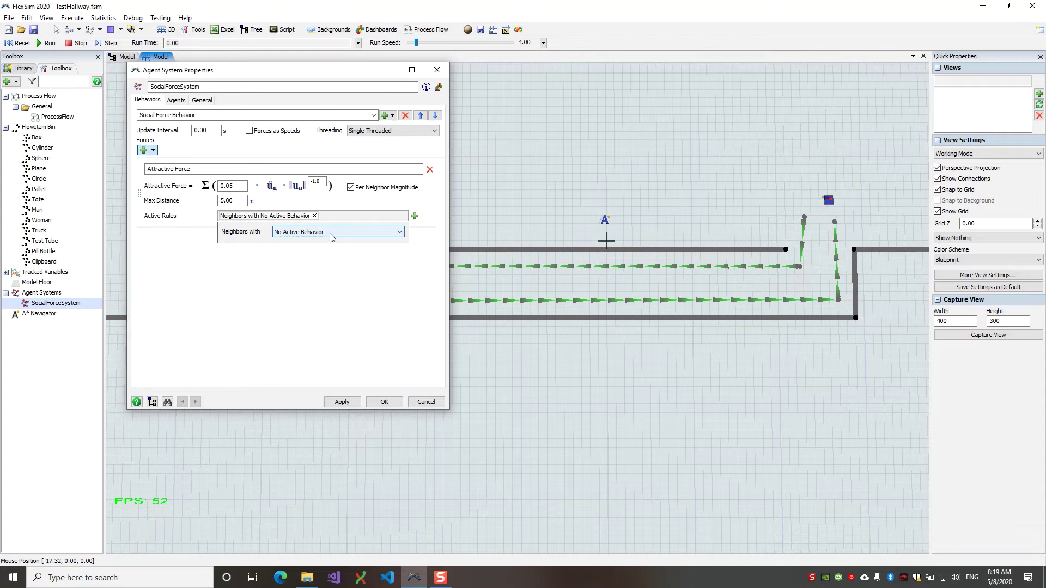
click(316, 266)
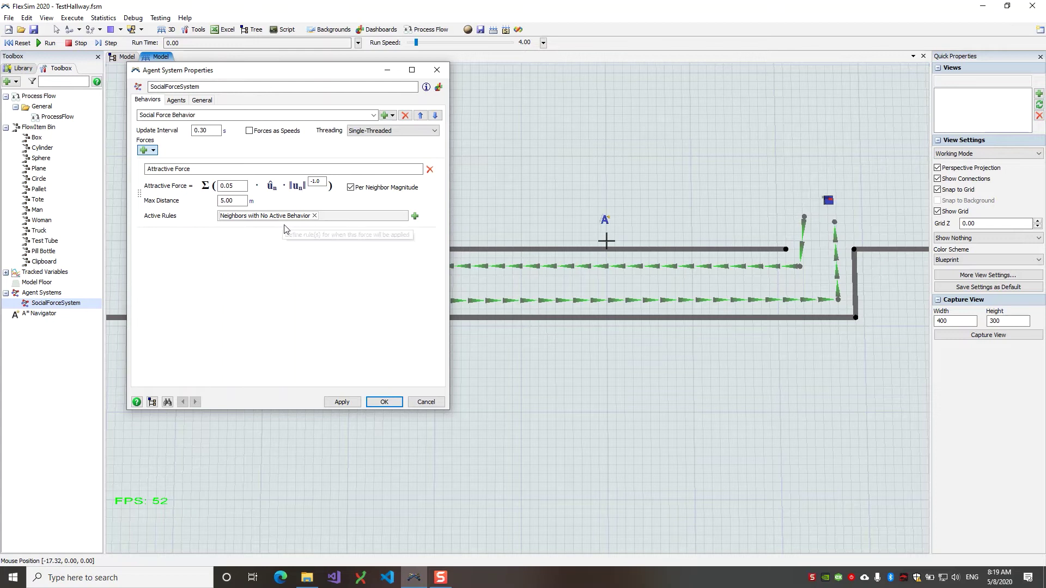
Inspect the hallway's upper and lower divider walls in the model view.
click(554, 316)
click(621, 251)
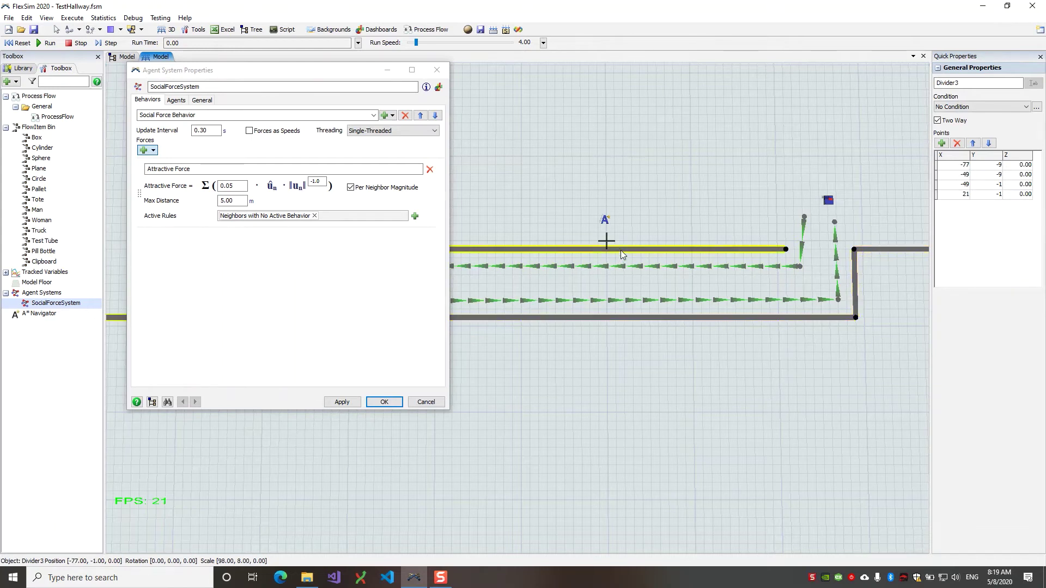
click(615, 338)
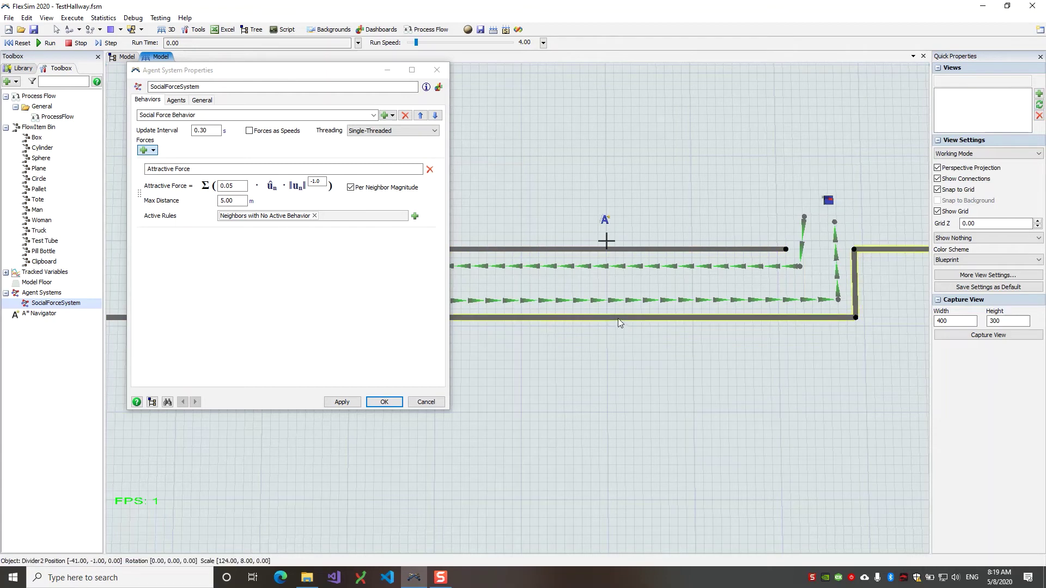
click(618, 318)
mouse_move(767, 348)
mouse_down()
mouse_move(776, 345)
mouse_move(749, 357)
mouse_up()
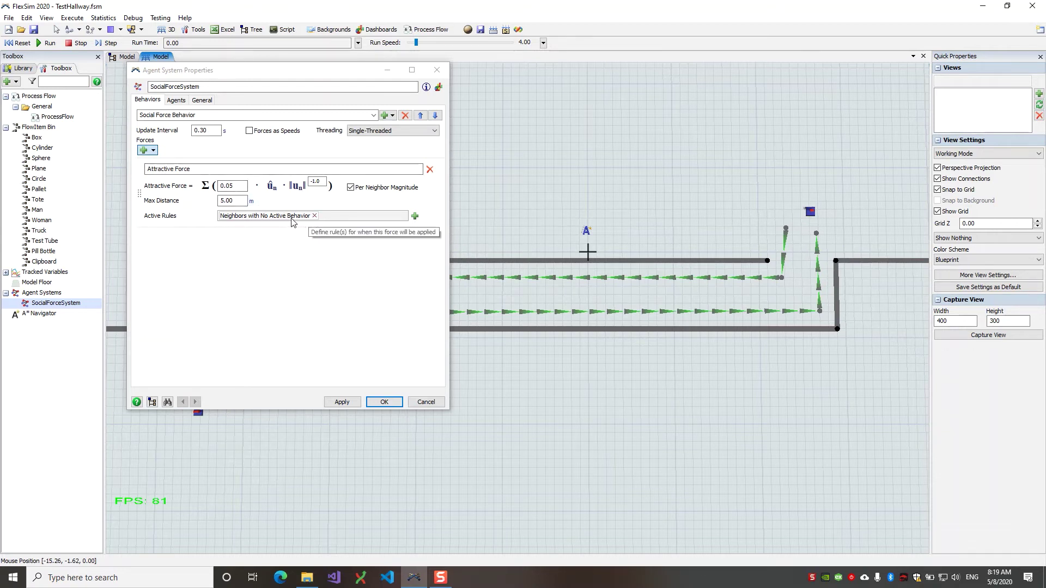
Set the Attractive Force's active rule to neighbors with Social Force Behavior.
click(260, 217)
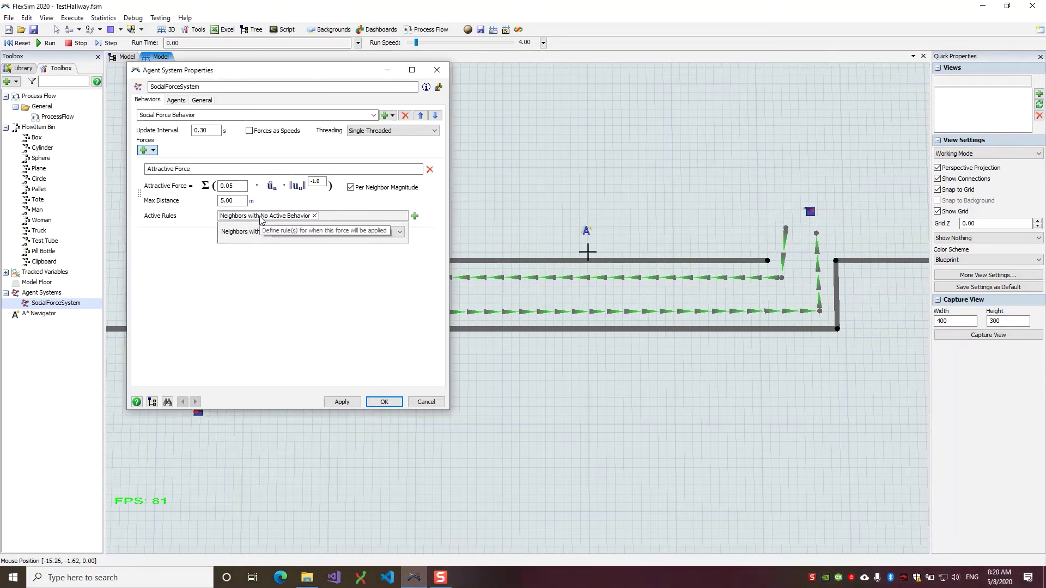
click(288, 233)
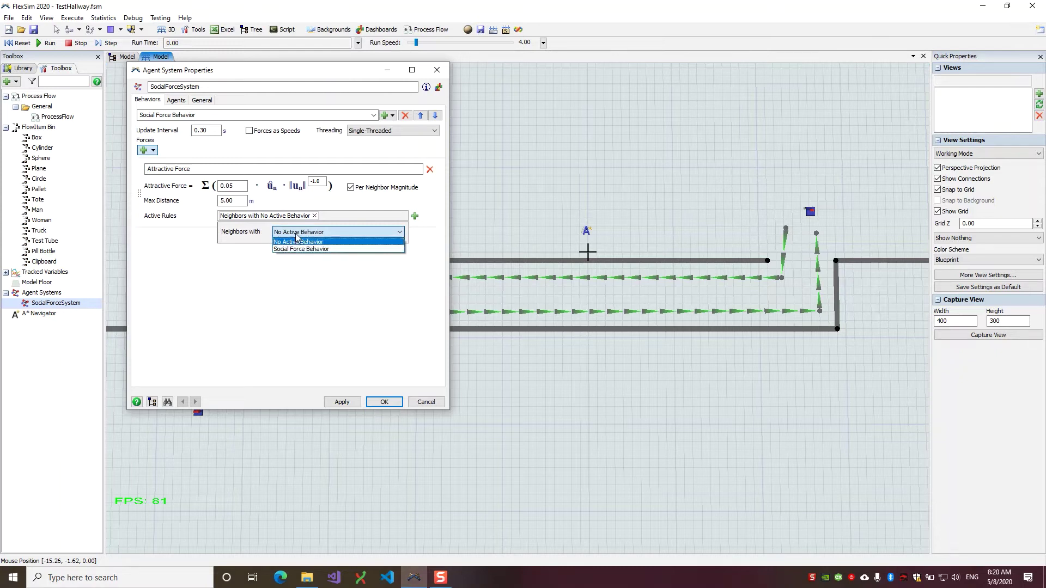
click(275, 240)
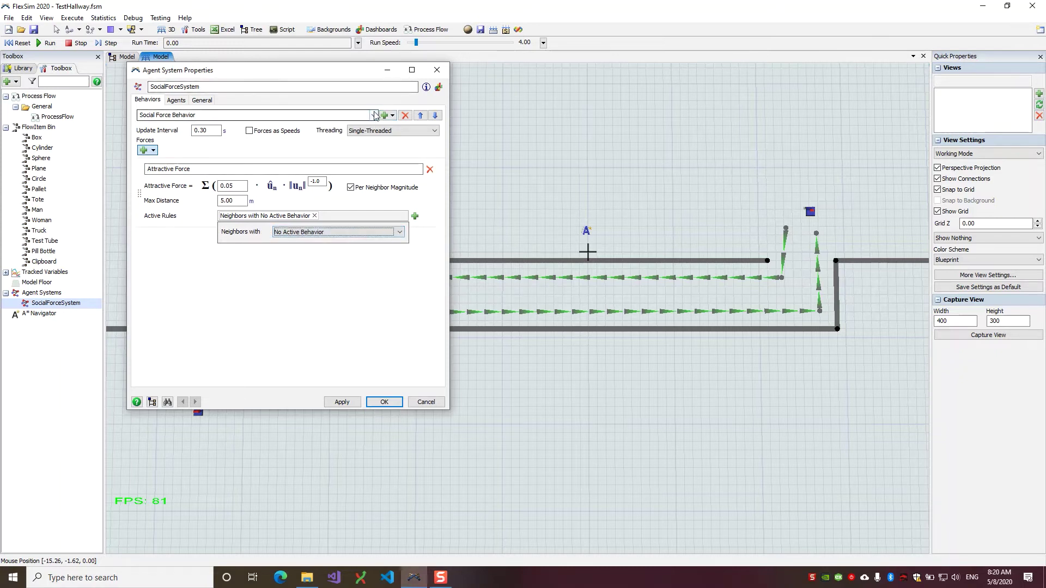
click(302, 233)
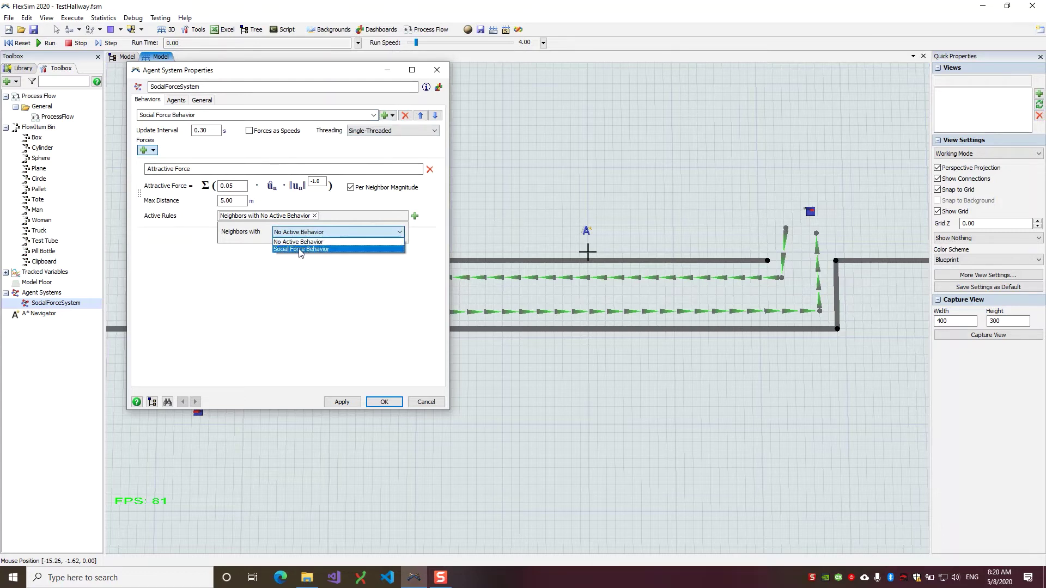
click(301, 250)
click(282, 268)
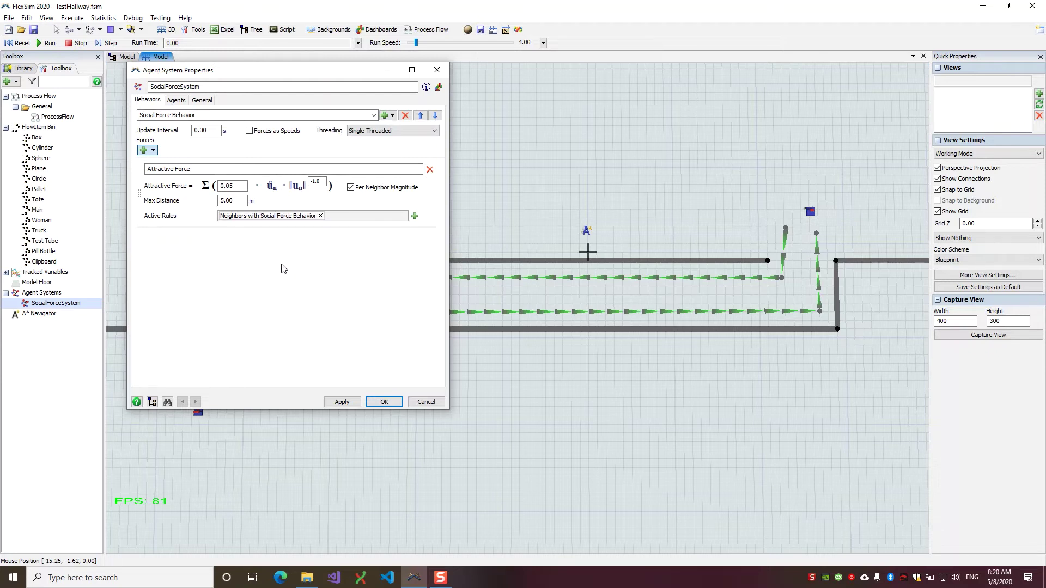
Add a neighbor-based Neighbors with Matching Label Value rule to the Attractive Force, using the label type.
click(415, 215)
mouse_move(430, 242)
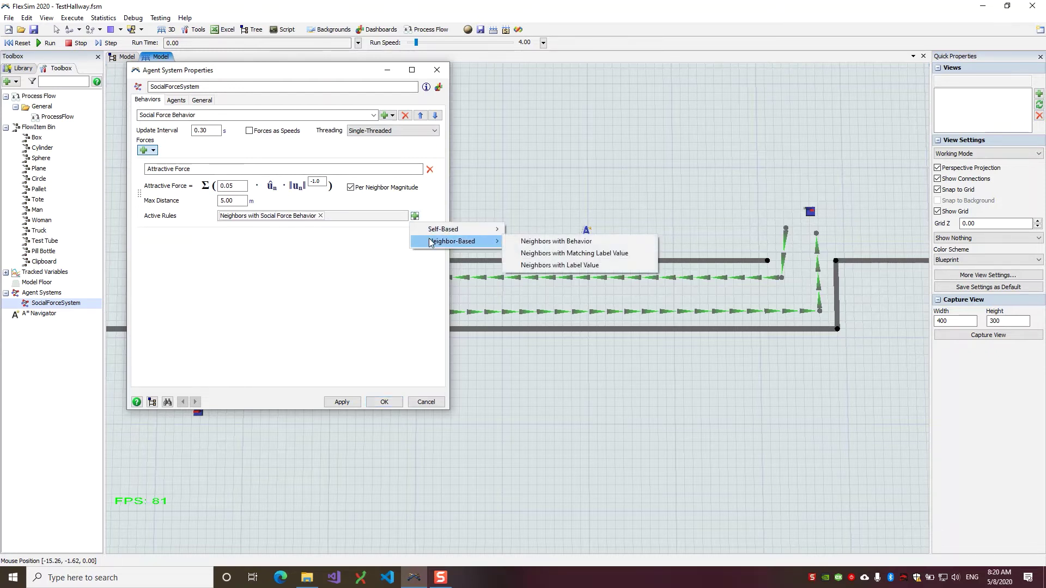
click(547, 254)
drag(311, 234, 261, 233)
text(ty)
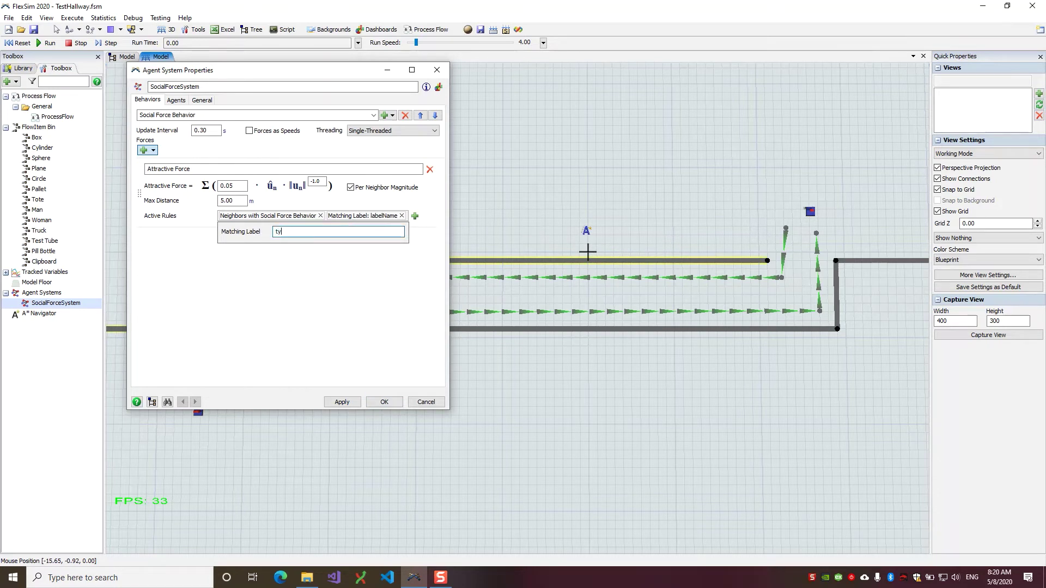
text(pe)
click(248, 295)
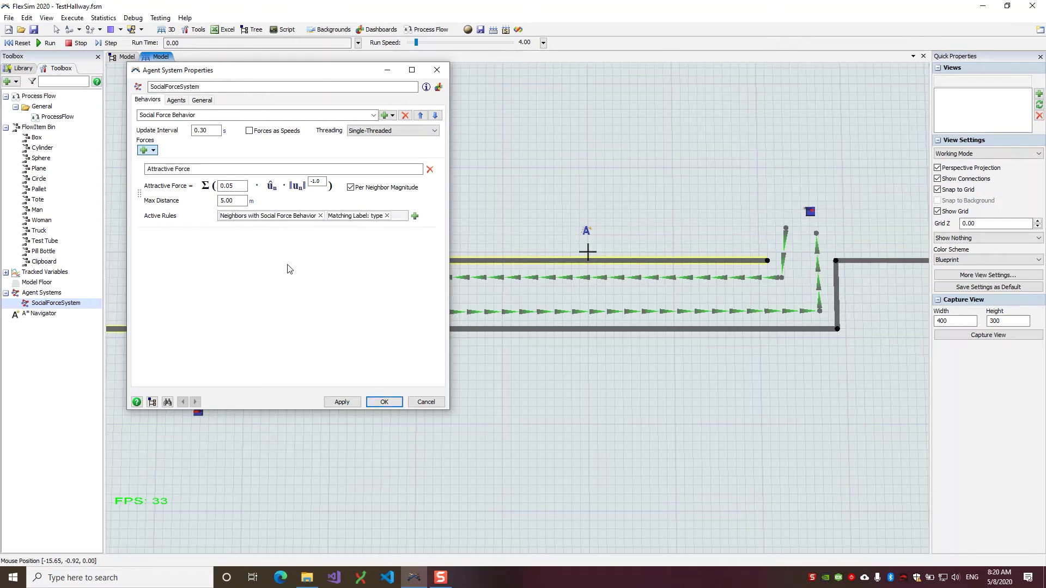
Replace the Attractive Force's Social Force Behavior rule with a Neighbors with Label Value rule using label name type and value 5.
click(321, 215)
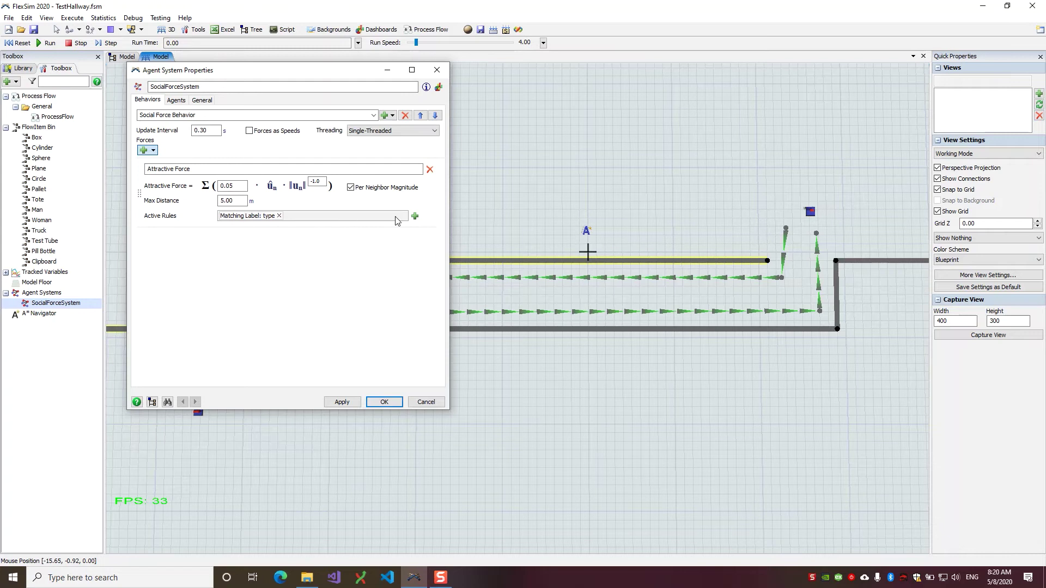
click(415, 216)
mouse_move(430, 242)
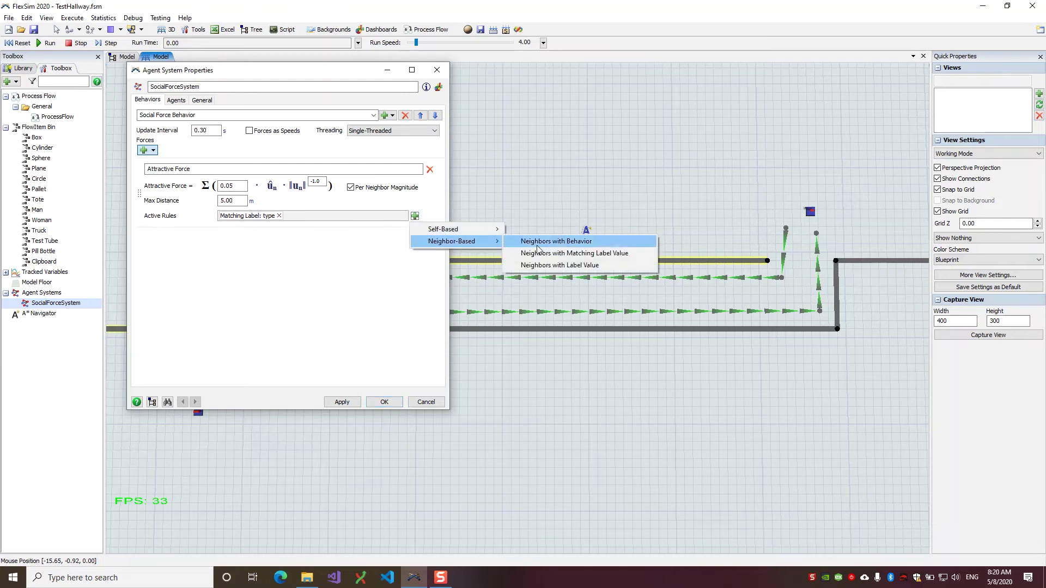
click(548, 267)
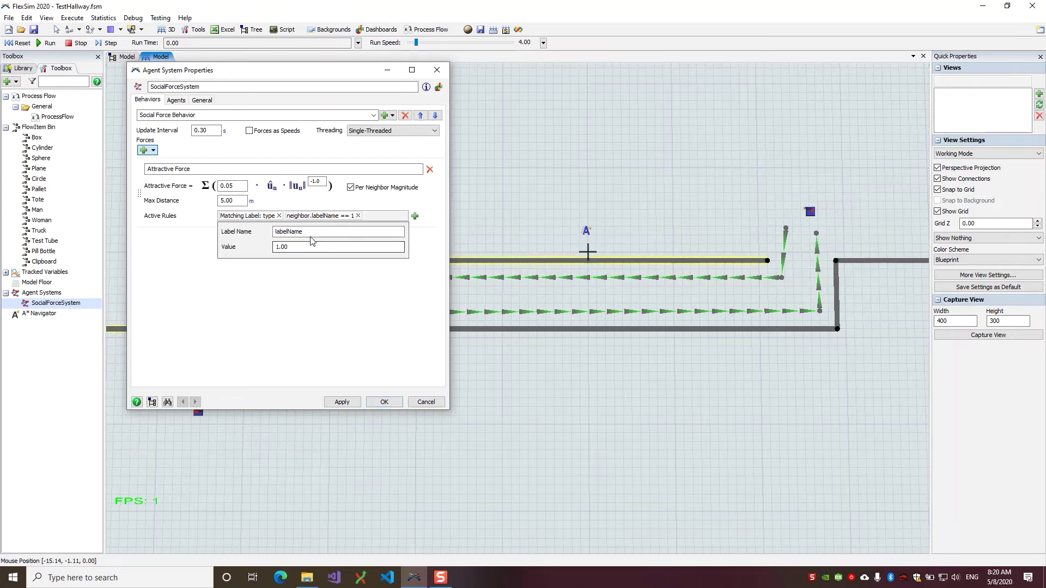
text(type)
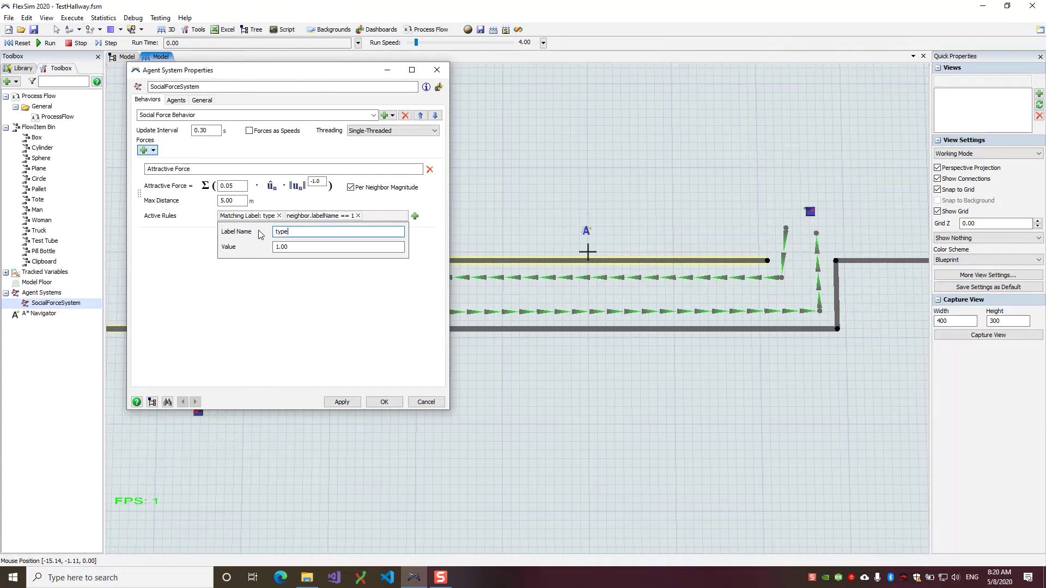
key(Tab)
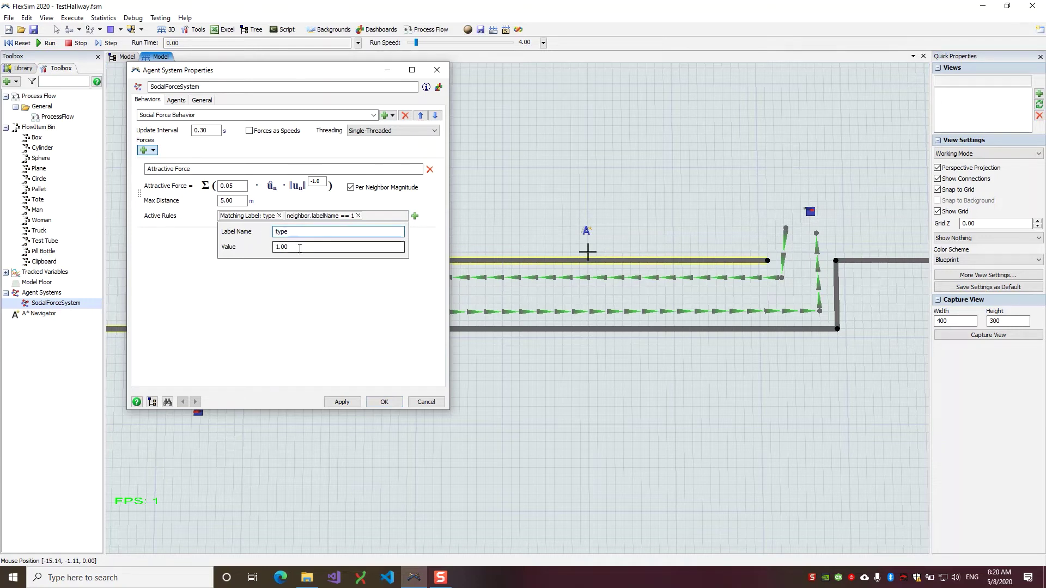
text(5)
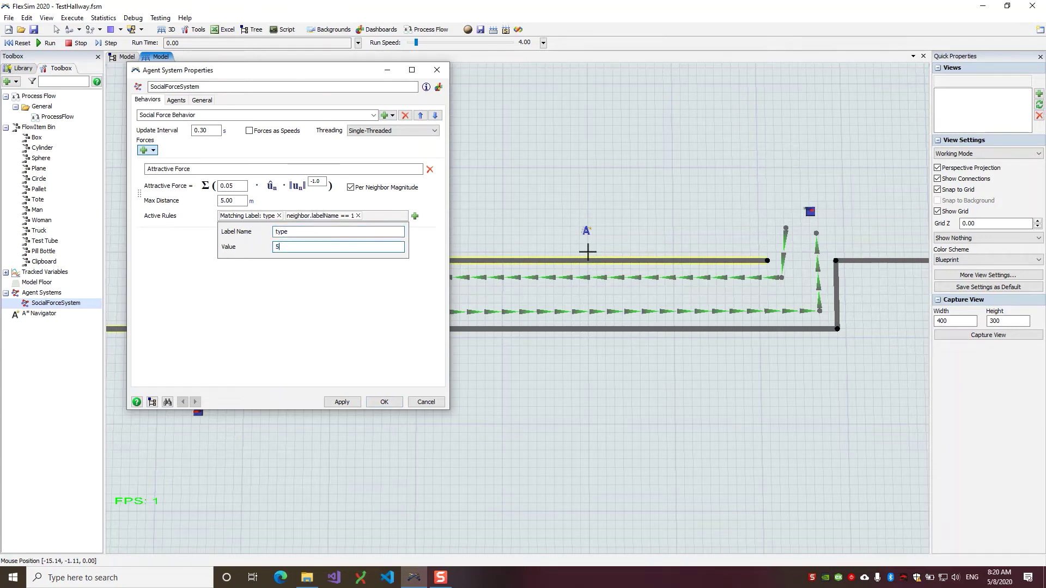
click(289, 287)
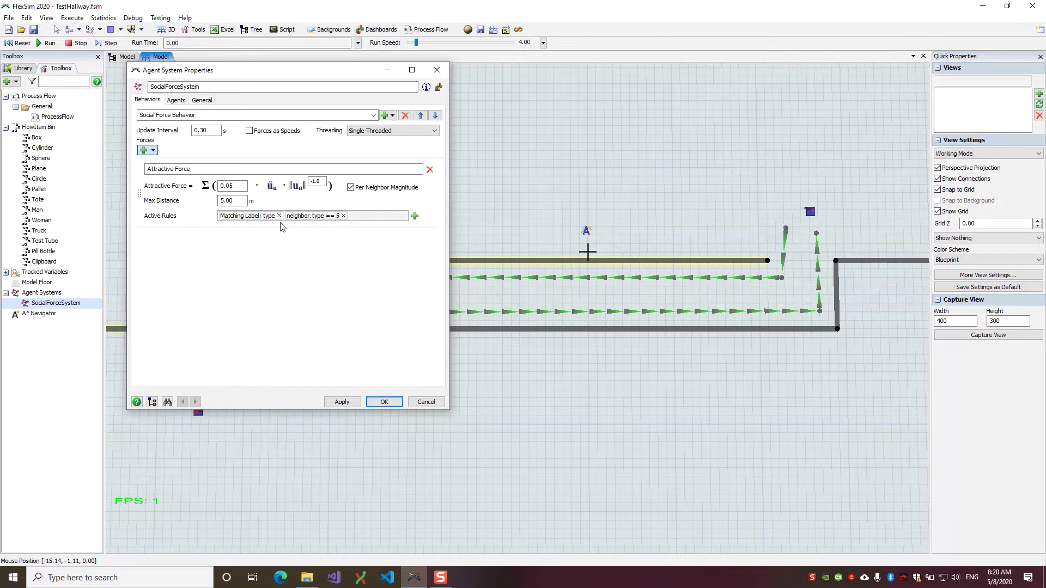
Remove the matching label rule and the neighbor label value rule from the Attractive Force.
click(279, 215)
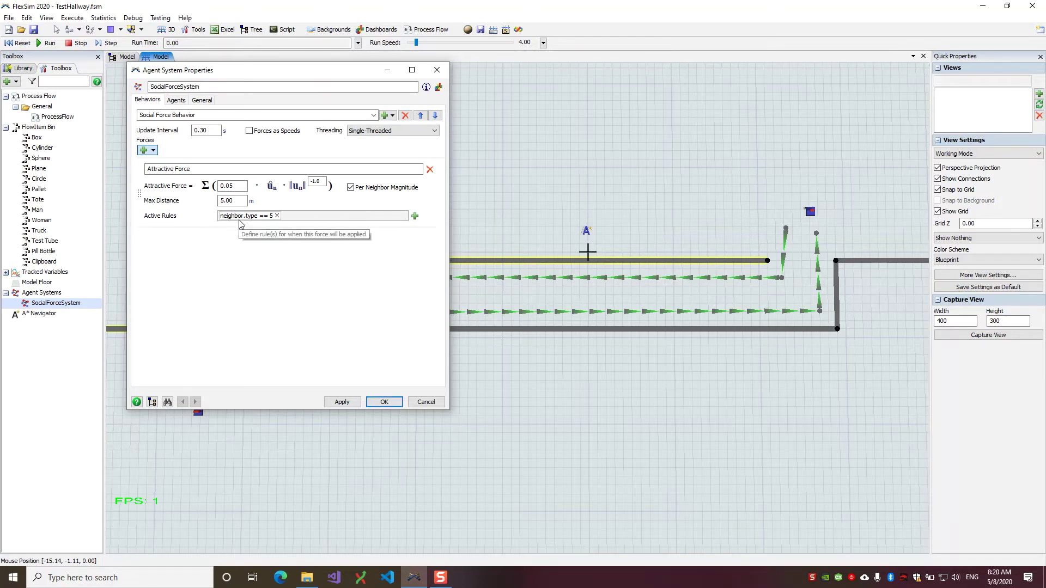
click(414, 216)
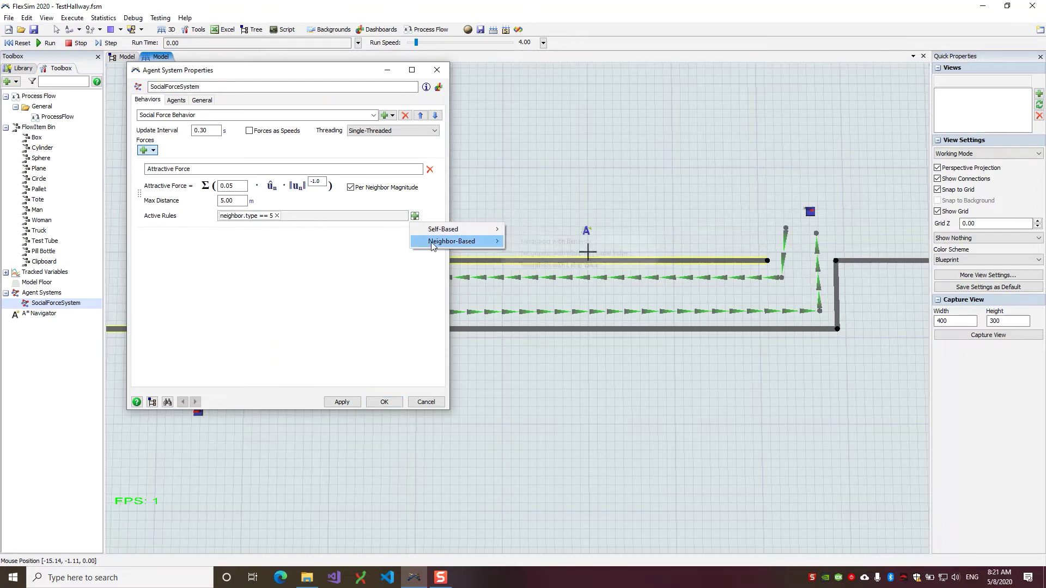
mouse_move(433, 241)
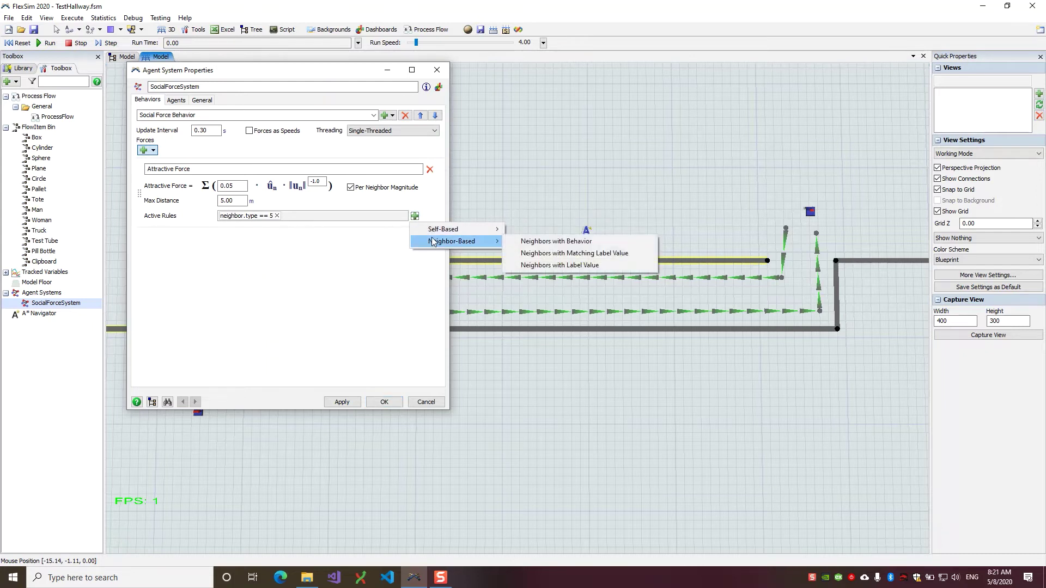
click(331, 254)
click(277, 216)
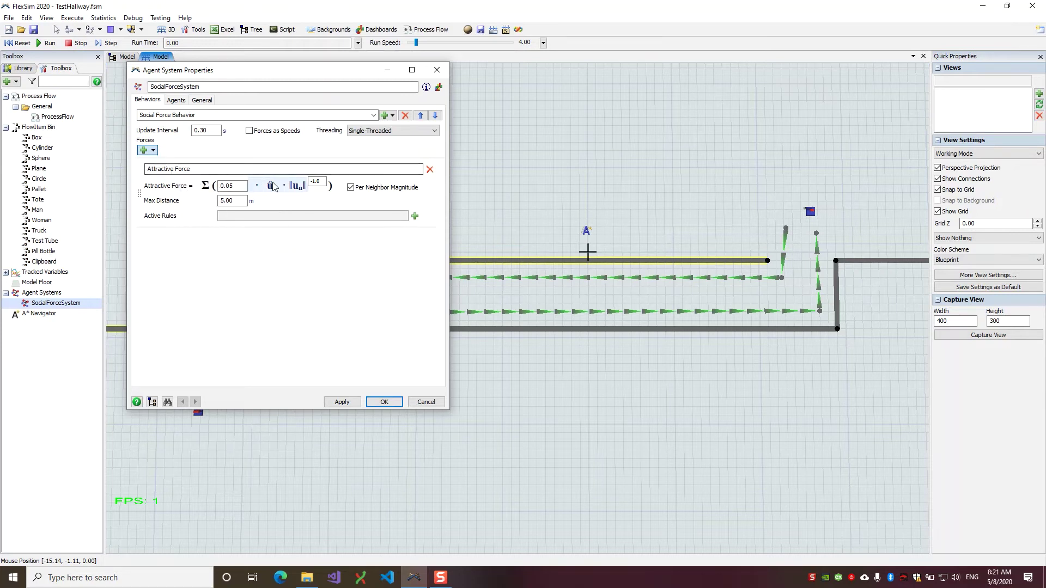
Turn off Per Neighbor Magnitude for the Attractive Force and set its coefficient to 0.5, comparing both forms of the equation.
click(352, 189)
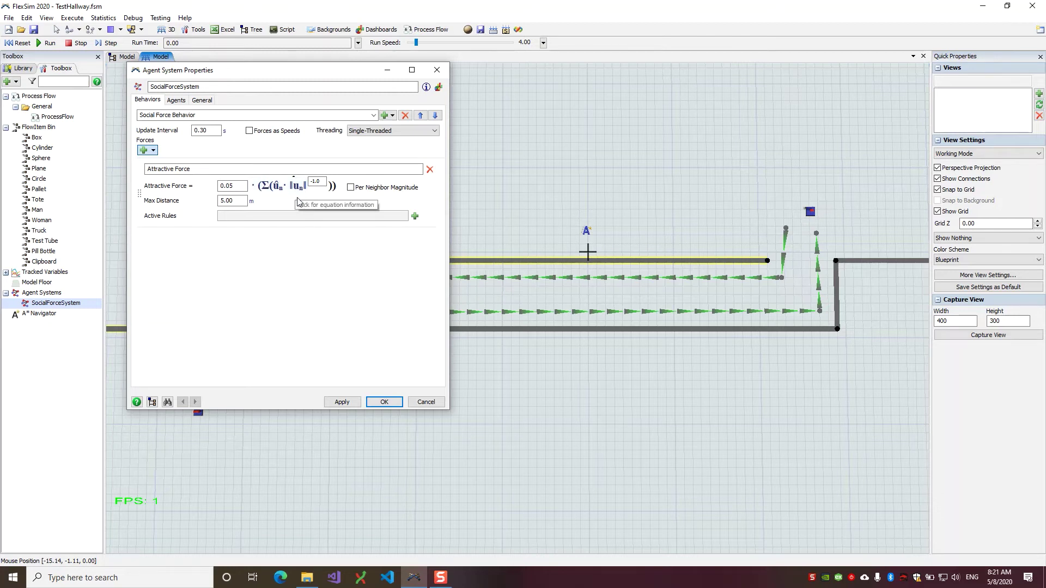
click(232, 186)
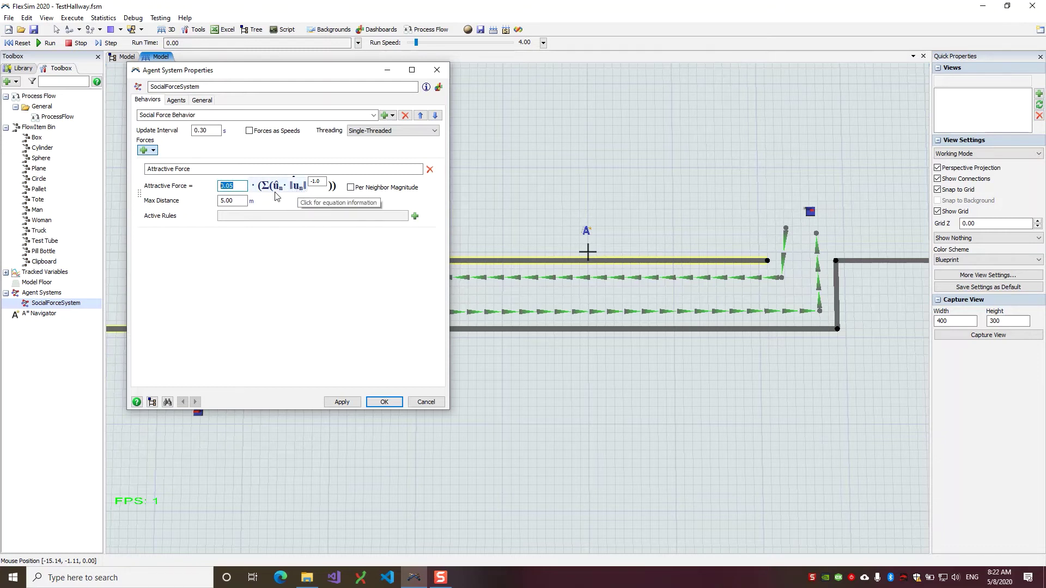
click(231, 186)
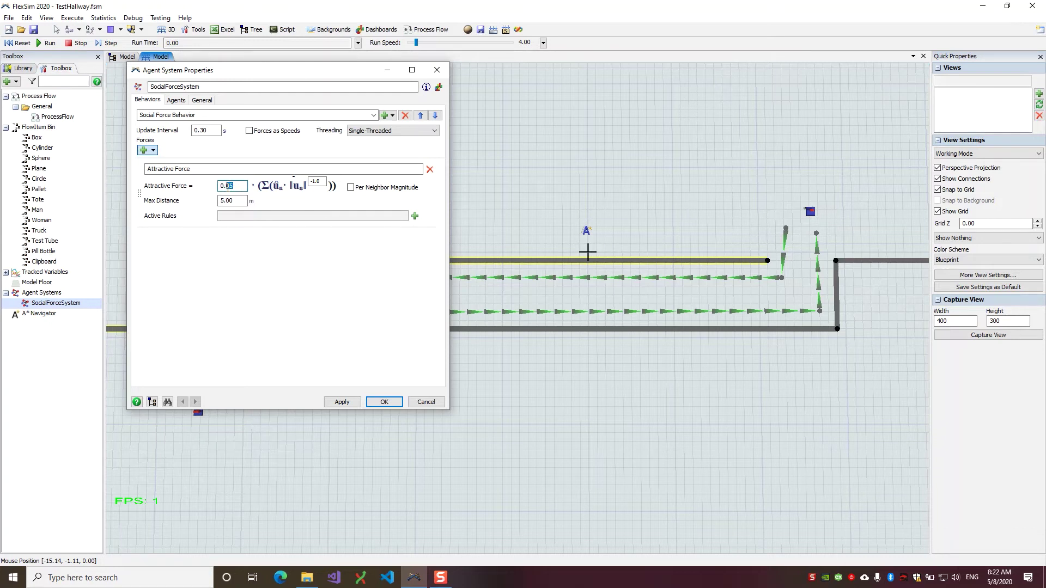
text(5)
click(351, 188)
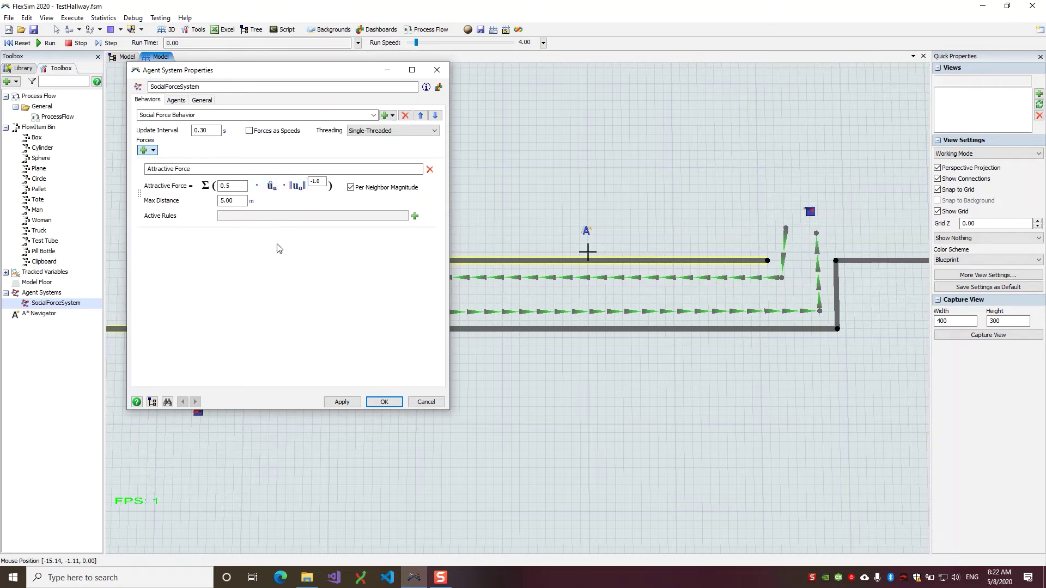
click(351, 188)
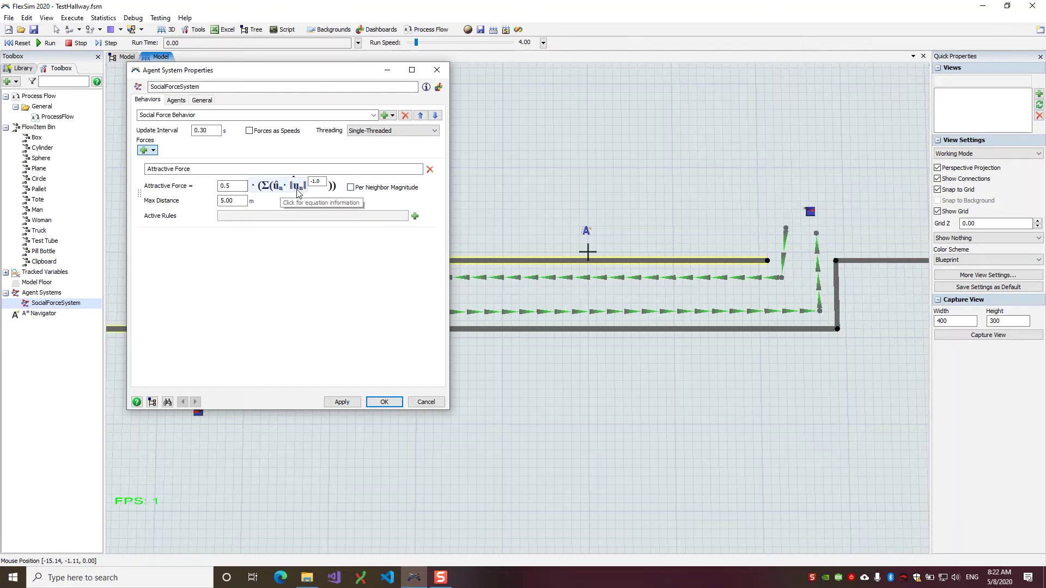
Try a neighbor-based Cohesive Force, and remove it together with the Attractive Force.
click(146, 151)
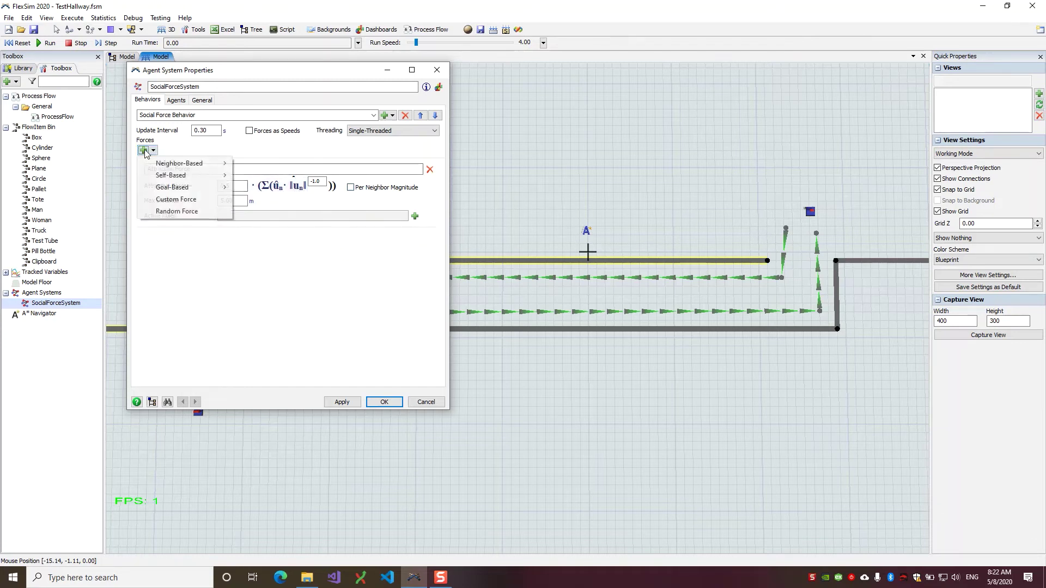
mouse_move(152, 162)
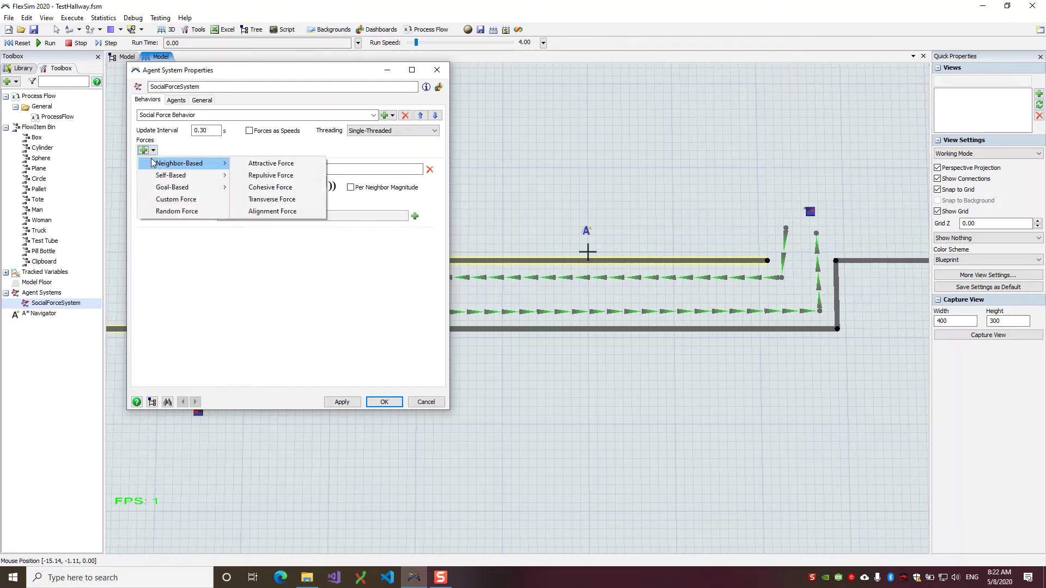
click(283, 191)
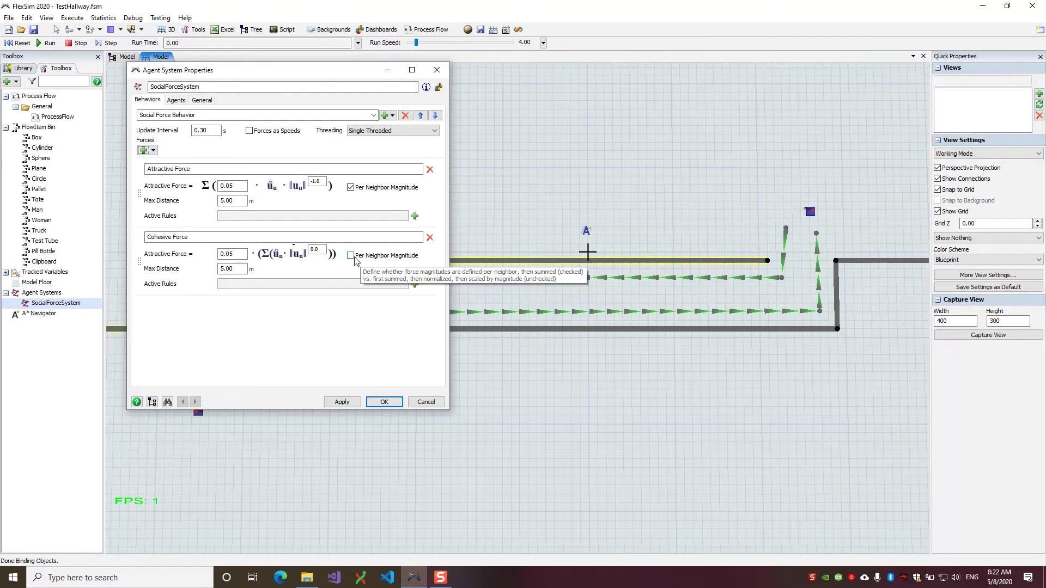
click(430, 237)
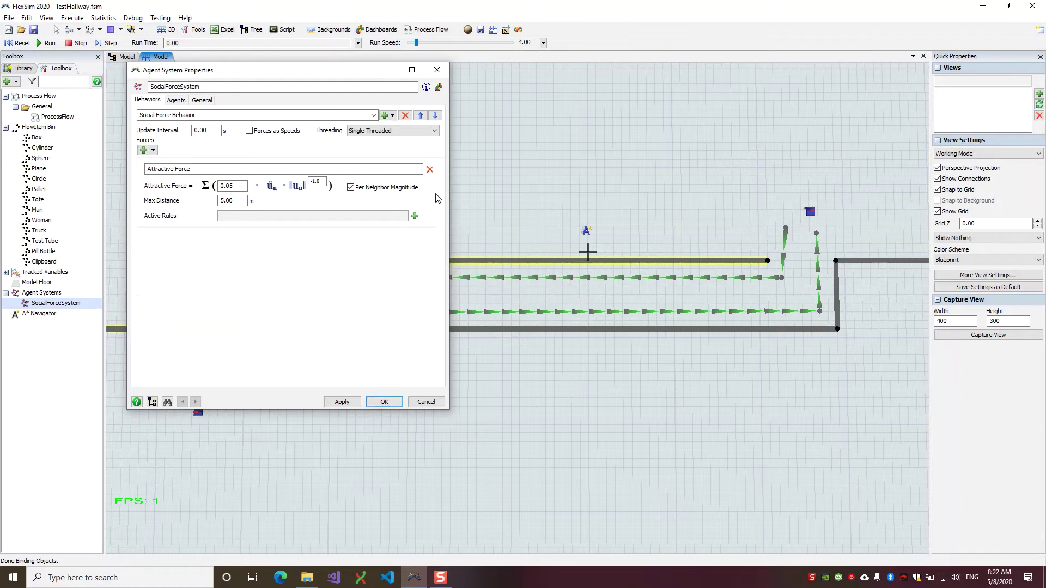
click(430, 169)
Add a neighbor-based Repulsive Force to the Social Force Behavior.
click(153, 150)
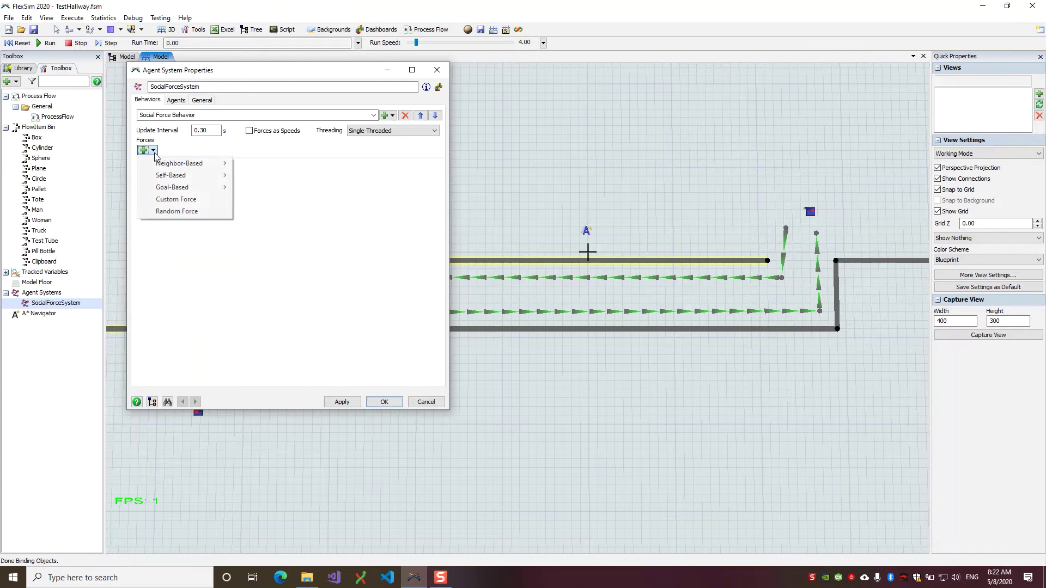
mouse_move(156, 164)
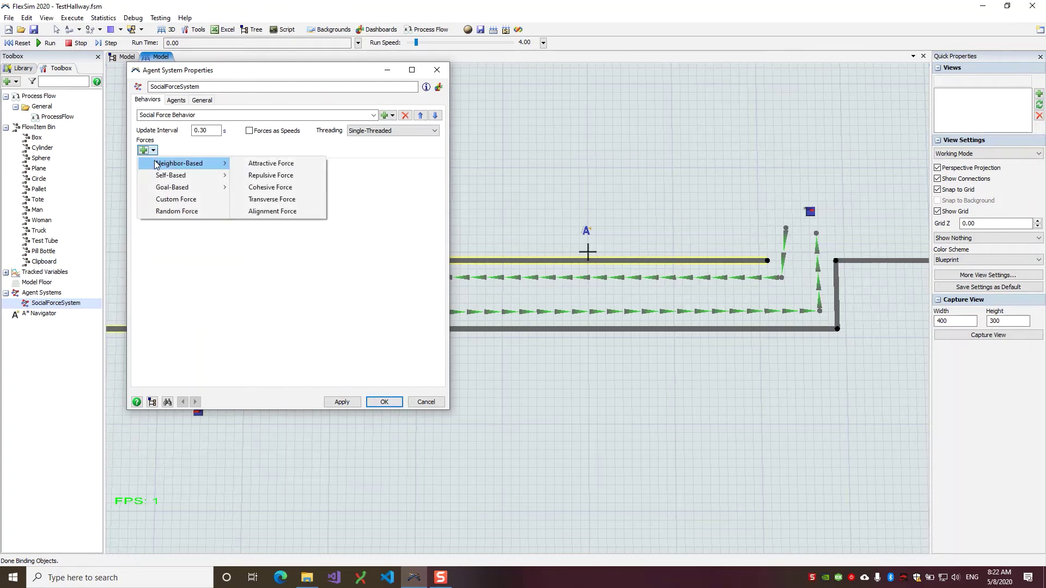
click(292, 182)
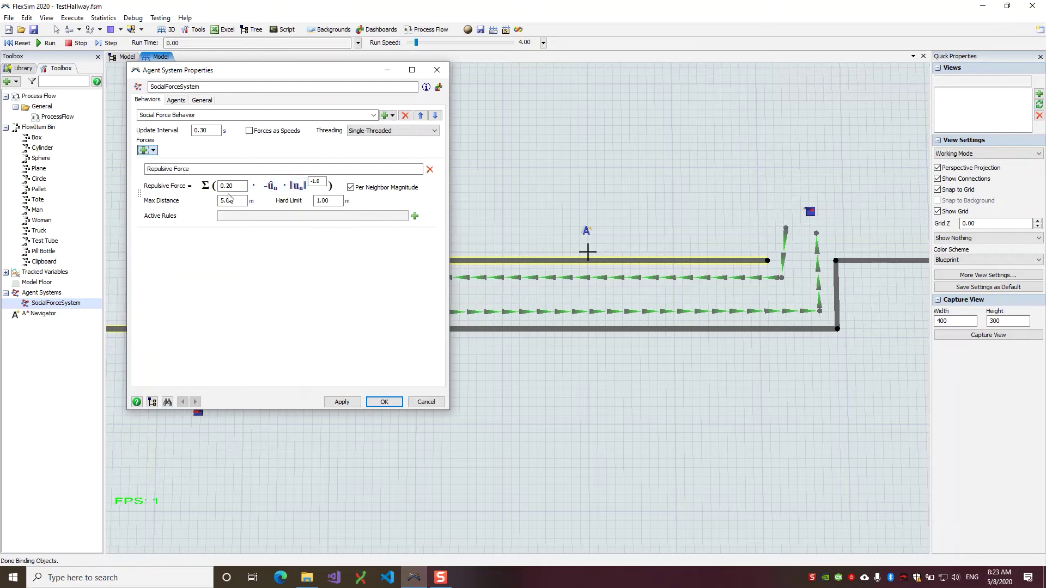
Examine the Repulsive Force's coefficient, distance exponent, Max Distance and Hard Limit.
drag(235, 187, 212, 192)
double_click(319, 183)
click(333, 201)
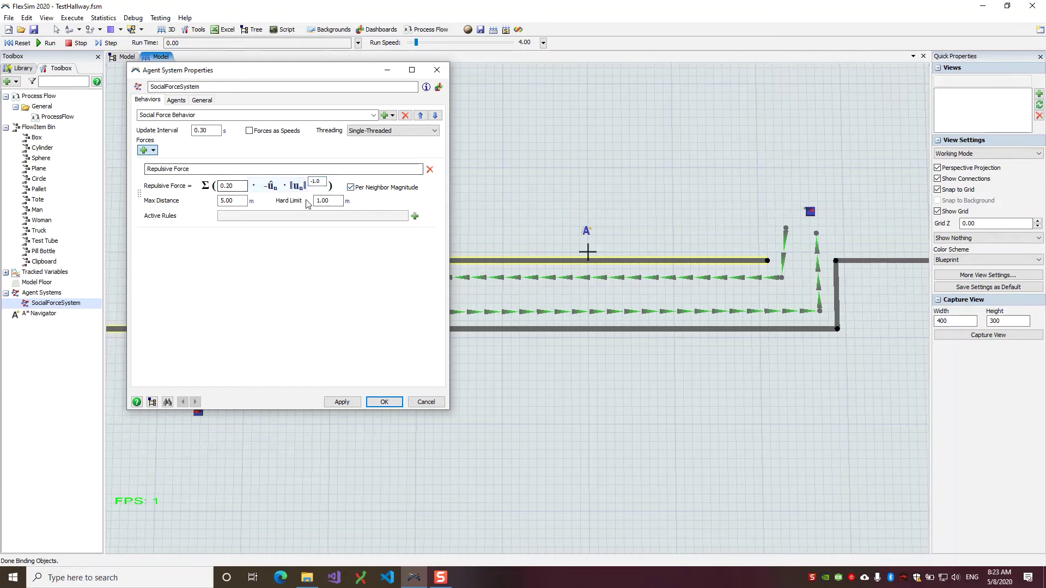
drag(334, 202, 310, 202)
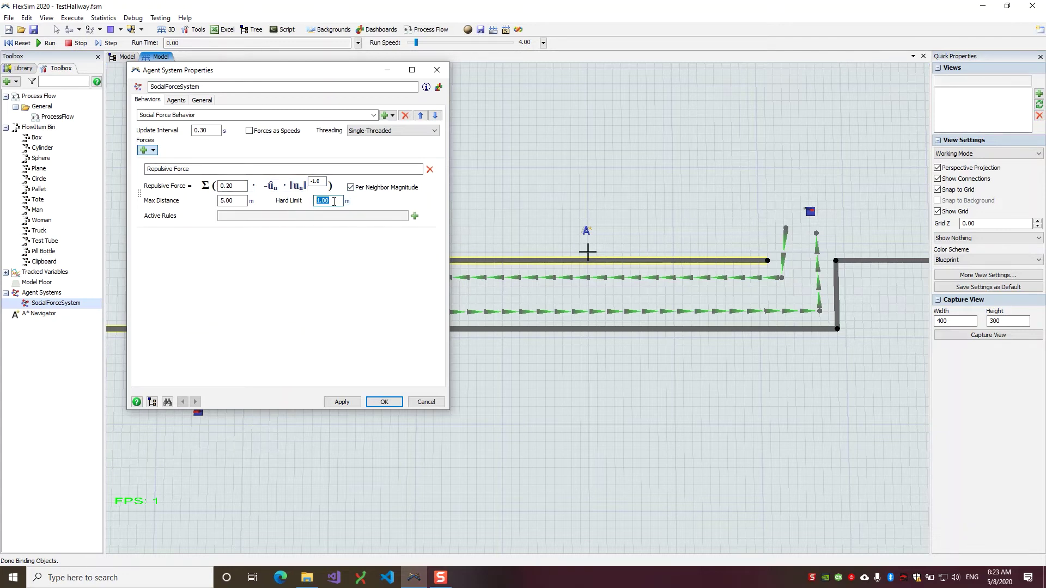
drag(334, 201, 315, 202)
double_click(234, 201)
click(202, 208)
click(325, 200)
click(305, 205)
click(327, 200)
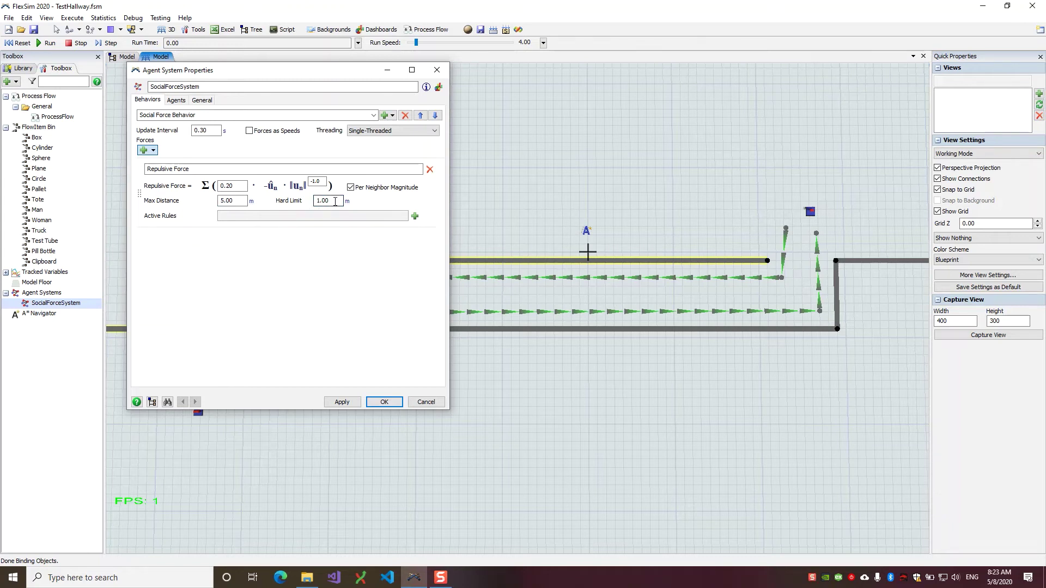
click(305, 205)
Replace the Repulsive Force with a neighbor-based Transverse Force.
click(430, 170)
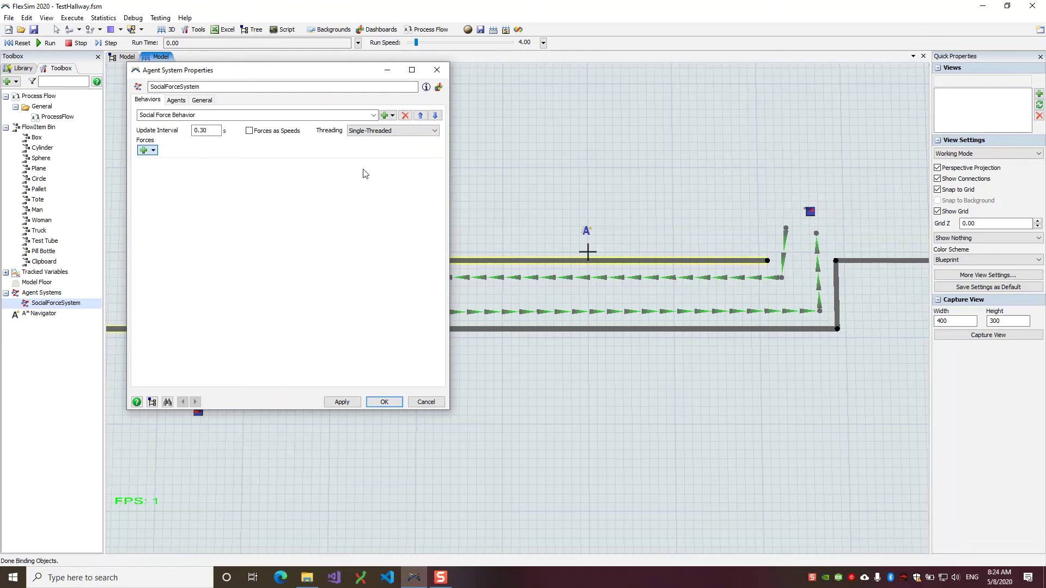
click(145, 151)
mouse_move(154, 163)
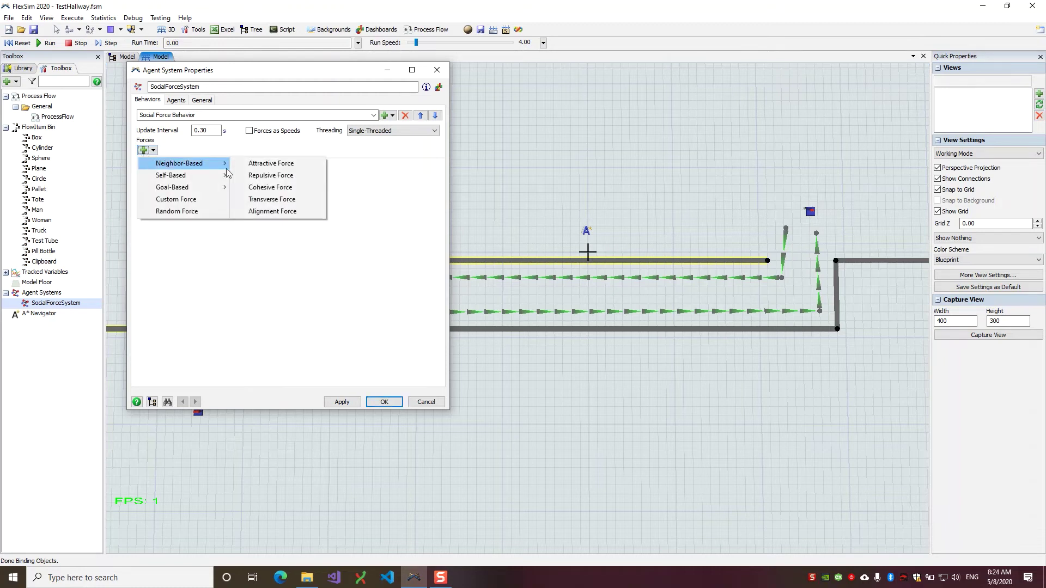
click(275, 203)
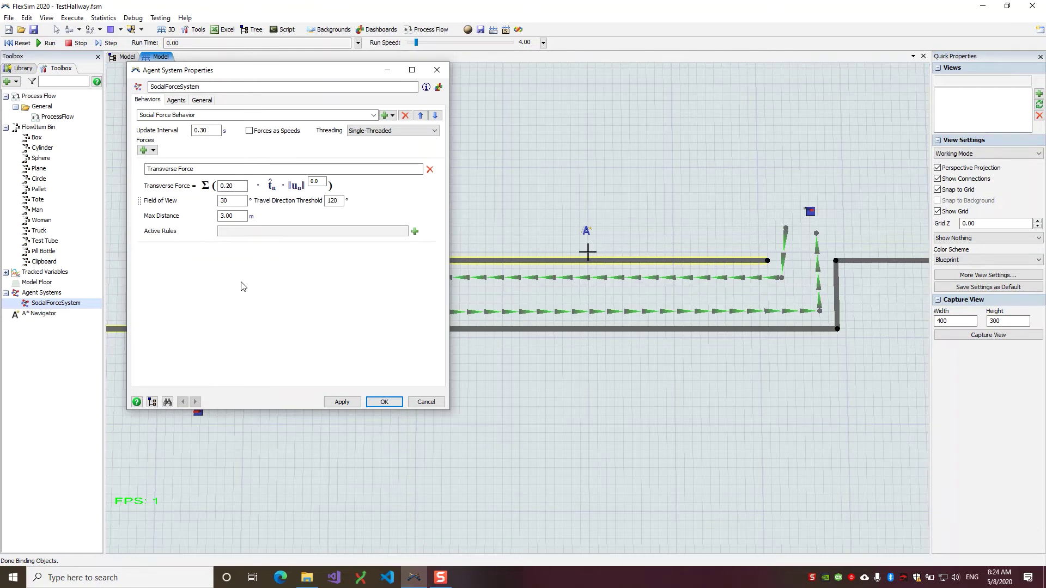
Try a Transverse Force coefficient of -0.20, and change it back to a positive 0.20.
click(234, 187)
drag(221, 186, 235, 184)
click(235, 184)
text(-)
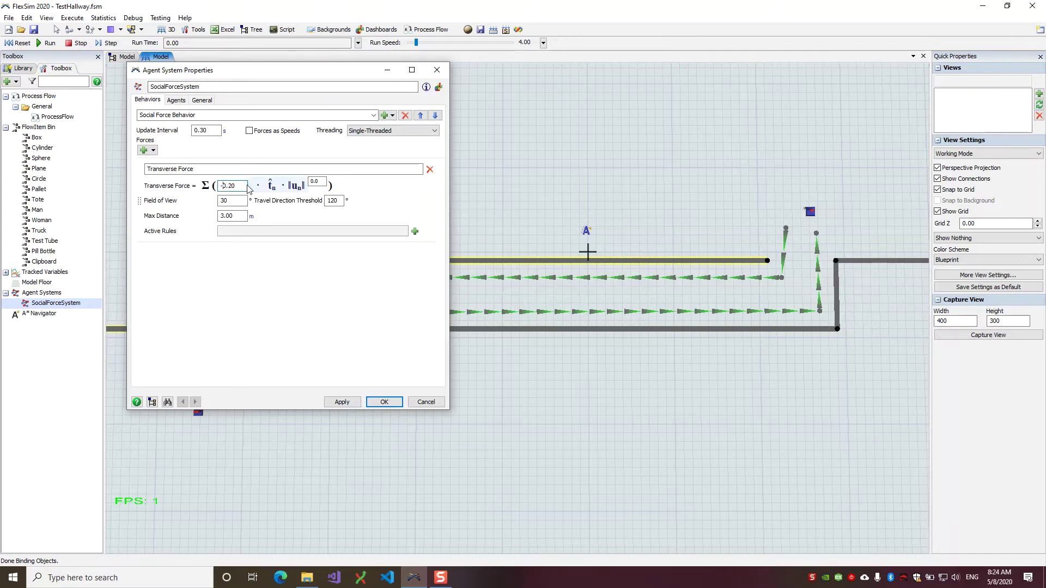
drag(240, 186, 212, 189)
click(199, 213)
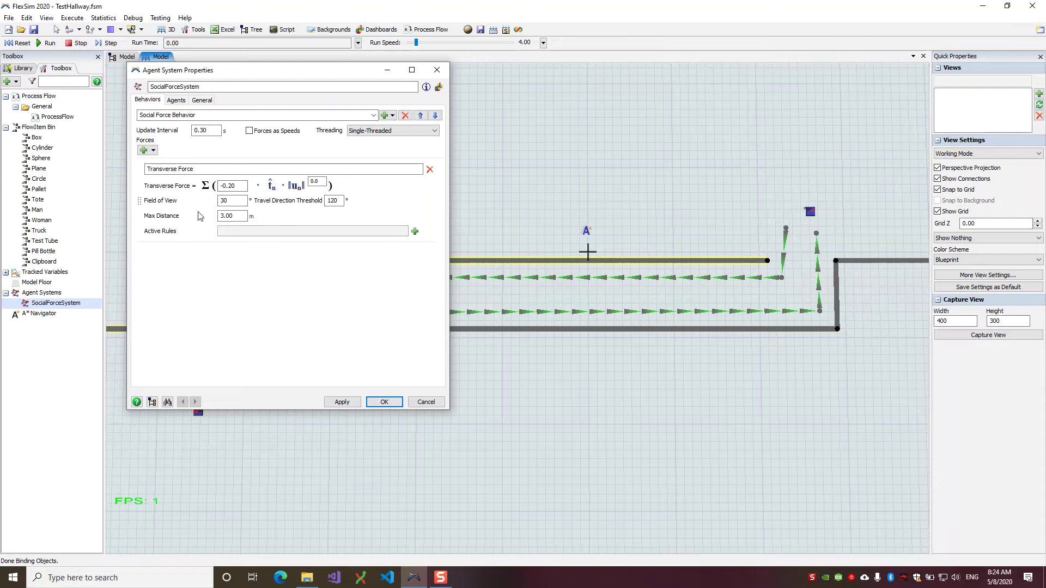
click(224, 187)
key(BackSpace)
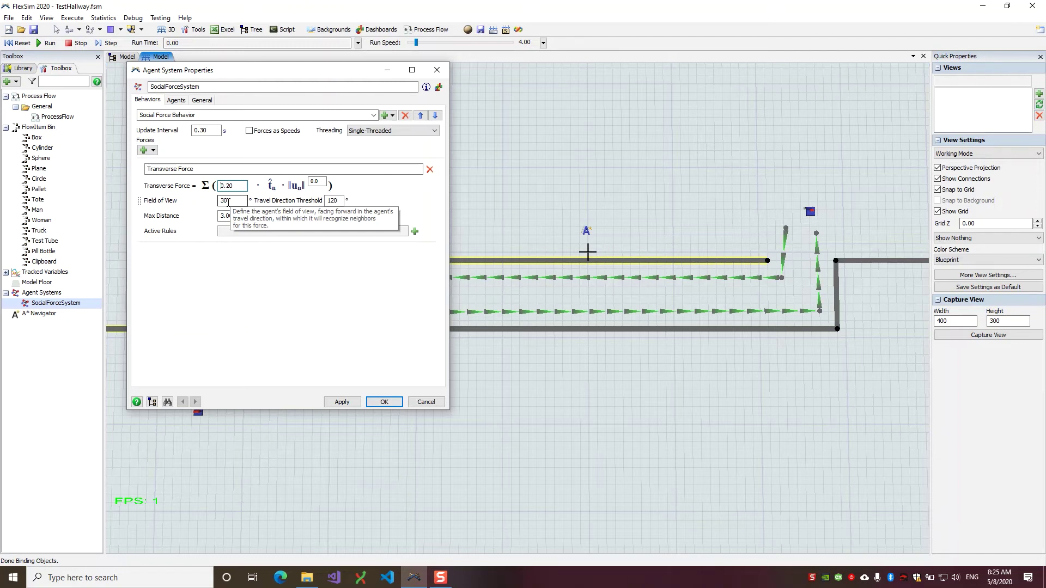
Examine the Transverse Force's Field of View, Travel Direction Threshold and Max Distance.
drag(340, 201, 329, 203)
click(374, 202)
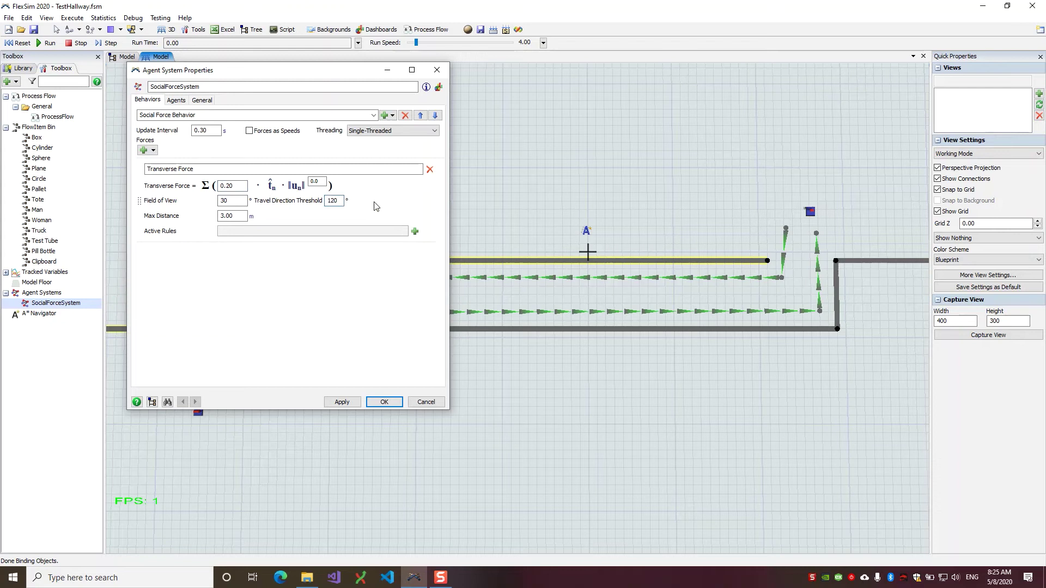
mouse_move(342, 201)
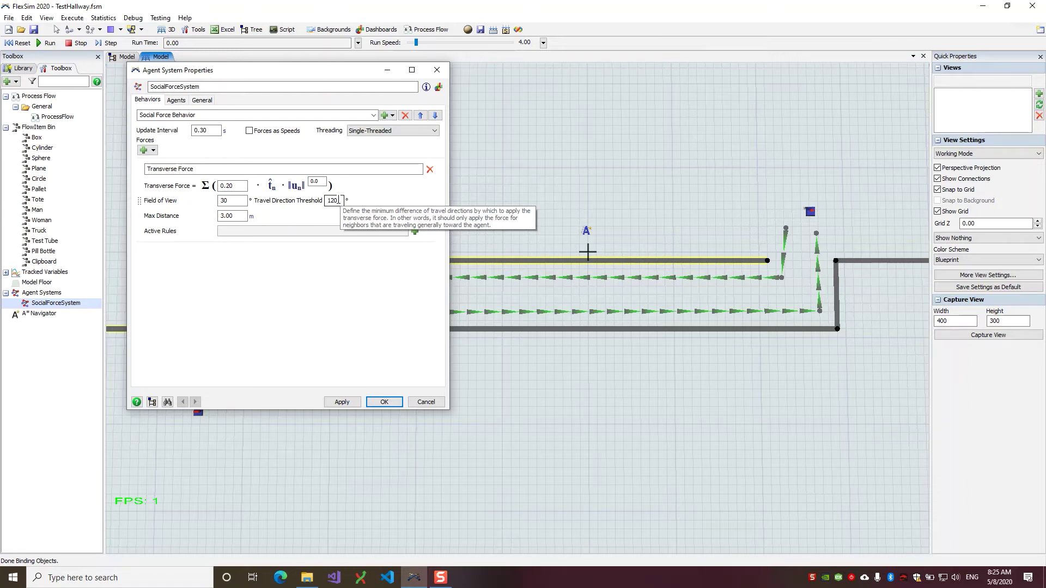
drag(339, 200, 325, 201)
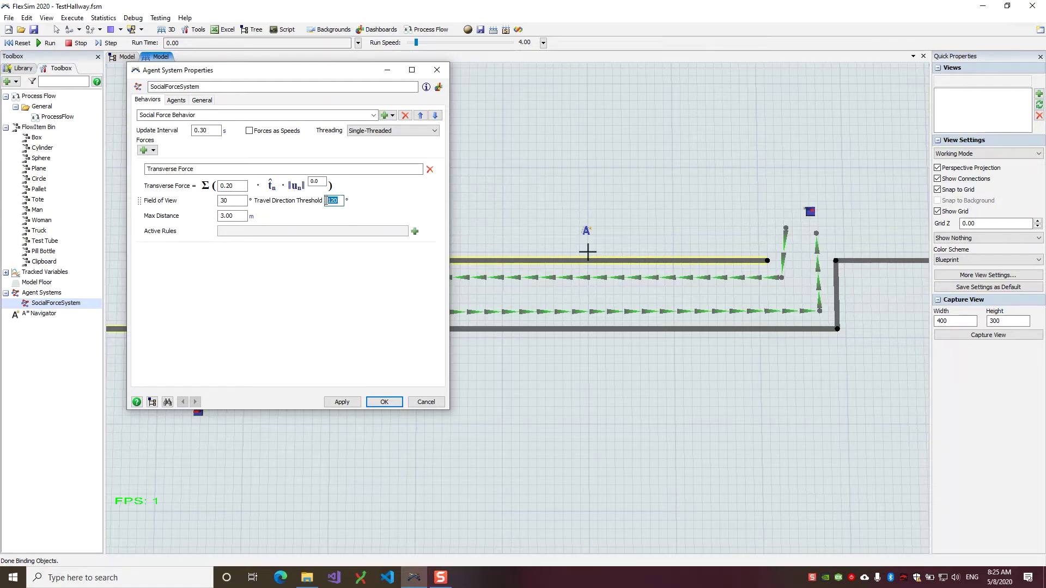
click(376, 211)
drag(252, 216, 215, 217)
click(192, 225)
Replace the Transverse Force with a neighbor-based Alignment Force.
click(145, 151)
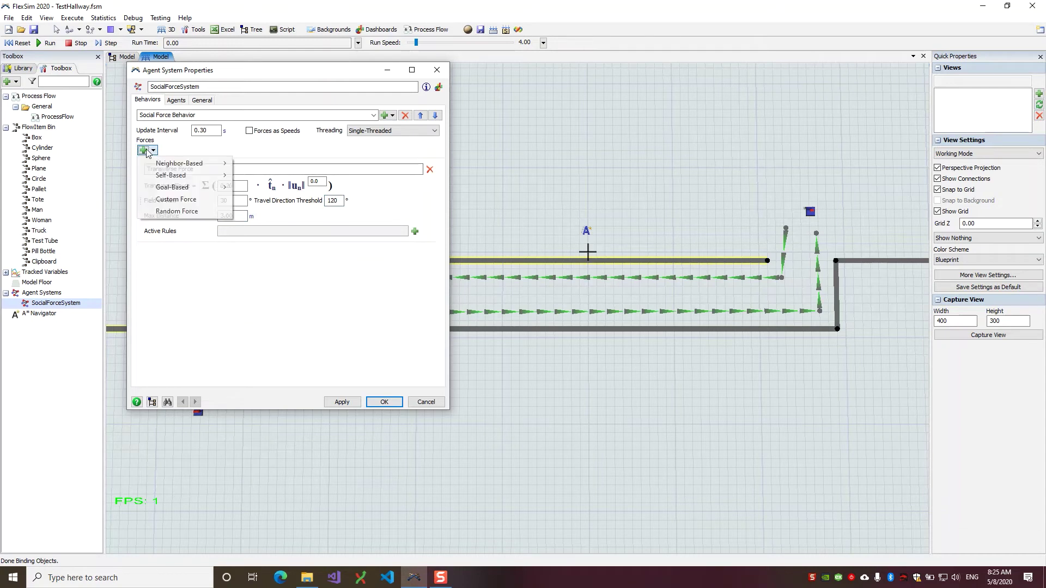
mouse_move(153, 165)
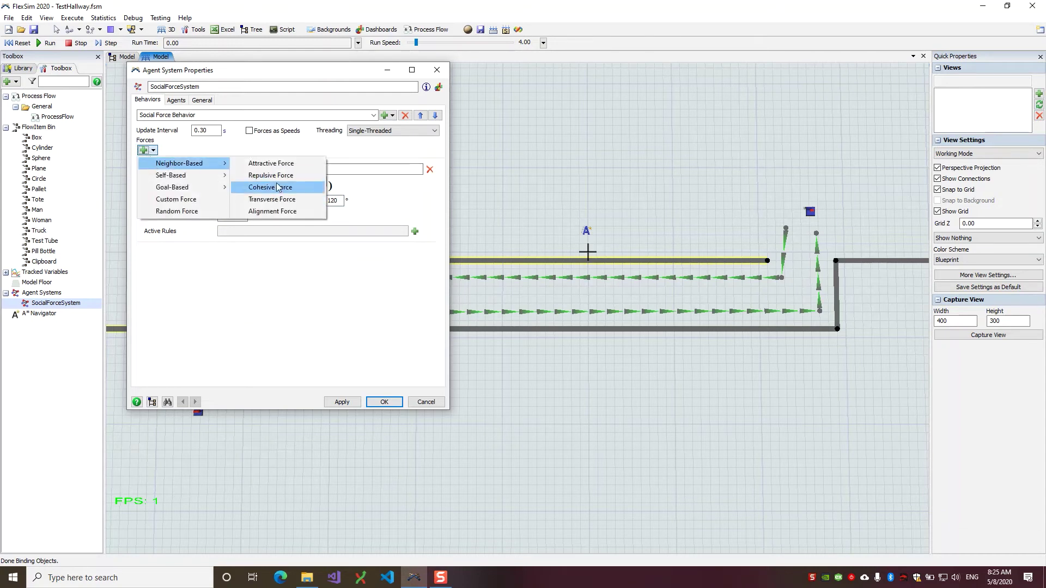
click(279, 211)
click(430, 170)
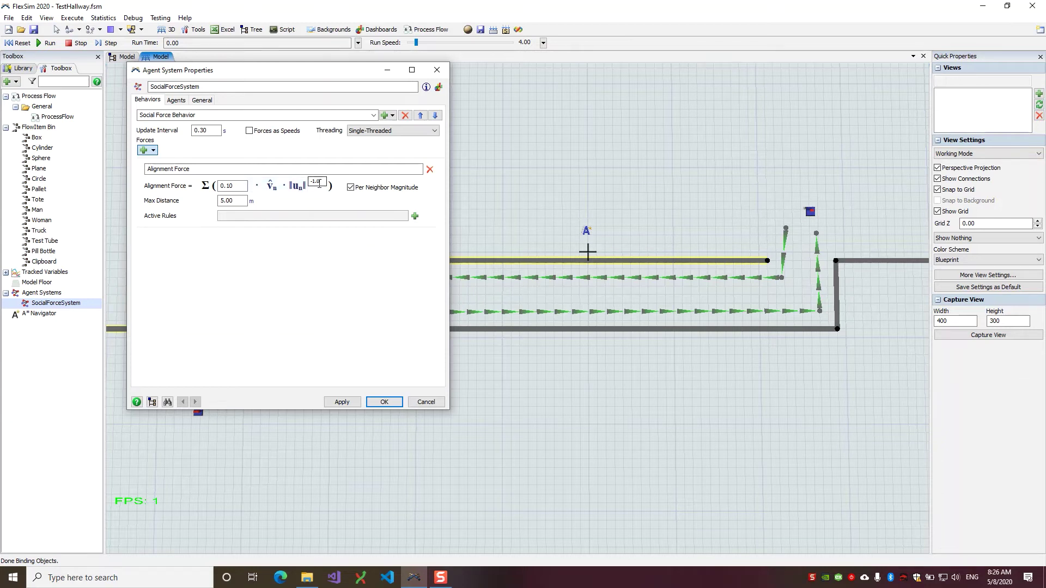
drag(239, 201, 207, 201)
click(175, 211)
click(153, 152)
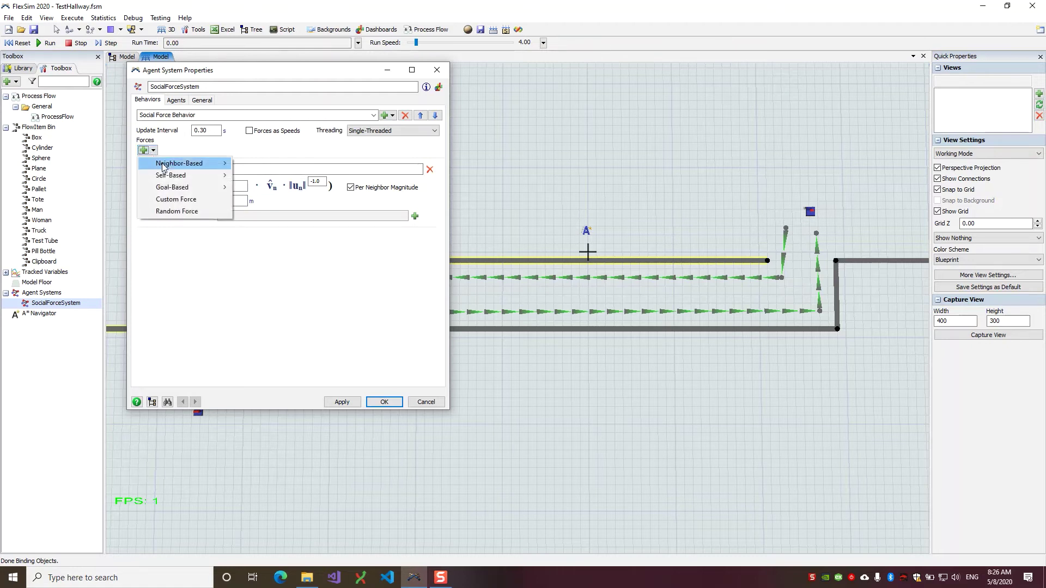
mouse_move(231, 179)
mouse_move(185, 163)
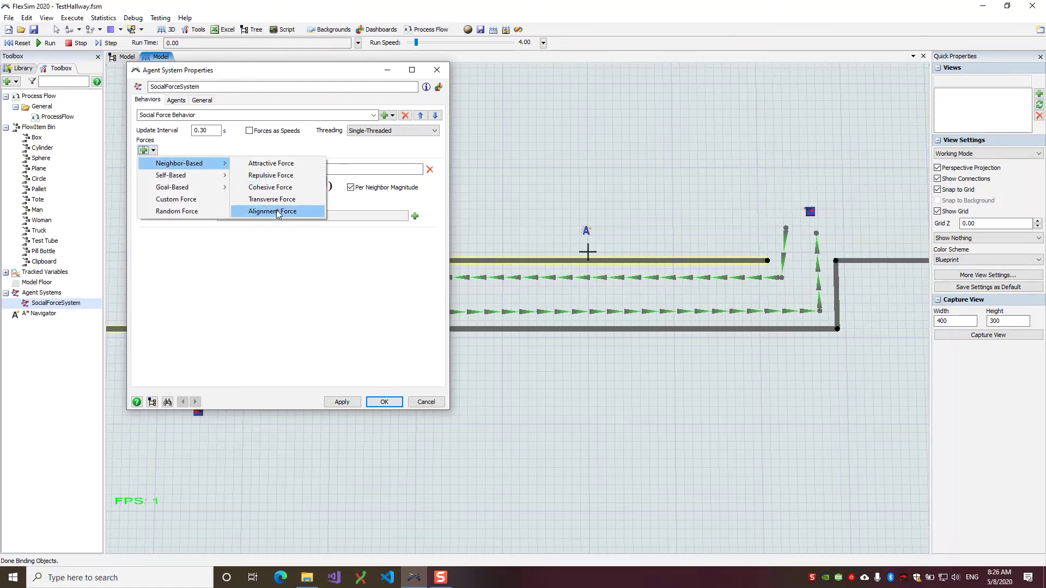
click(277, 212)
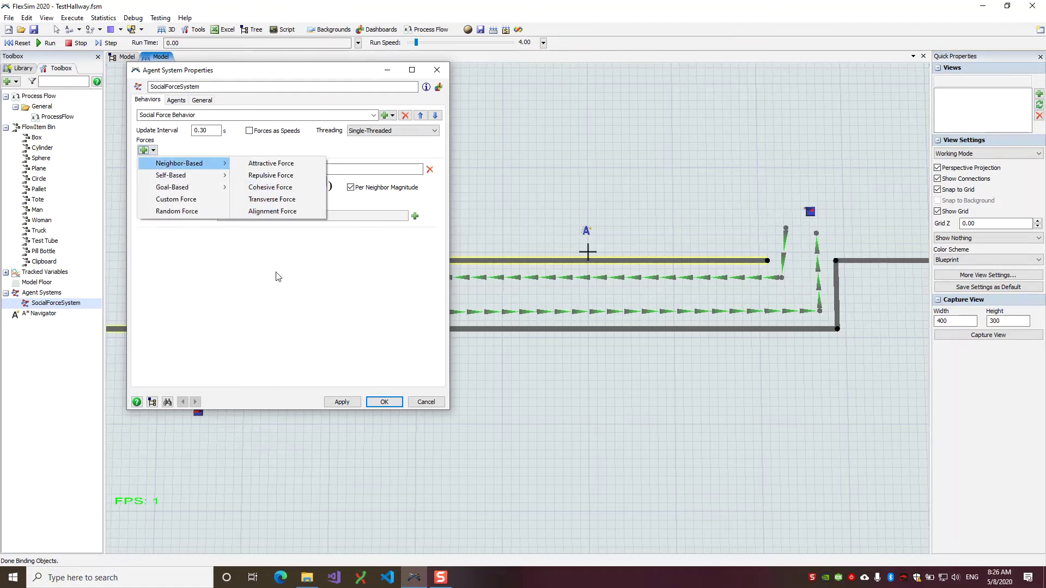
click(439, 580)
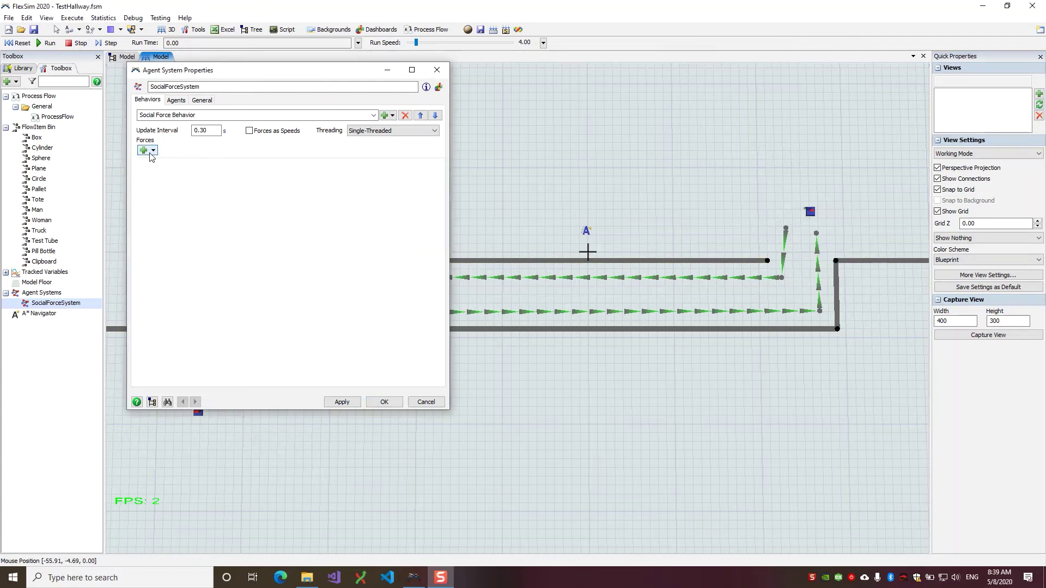
Add a self-based Friction Force to the Social Force Behavior.
click(151, 155)
mouse_move(158, 177)
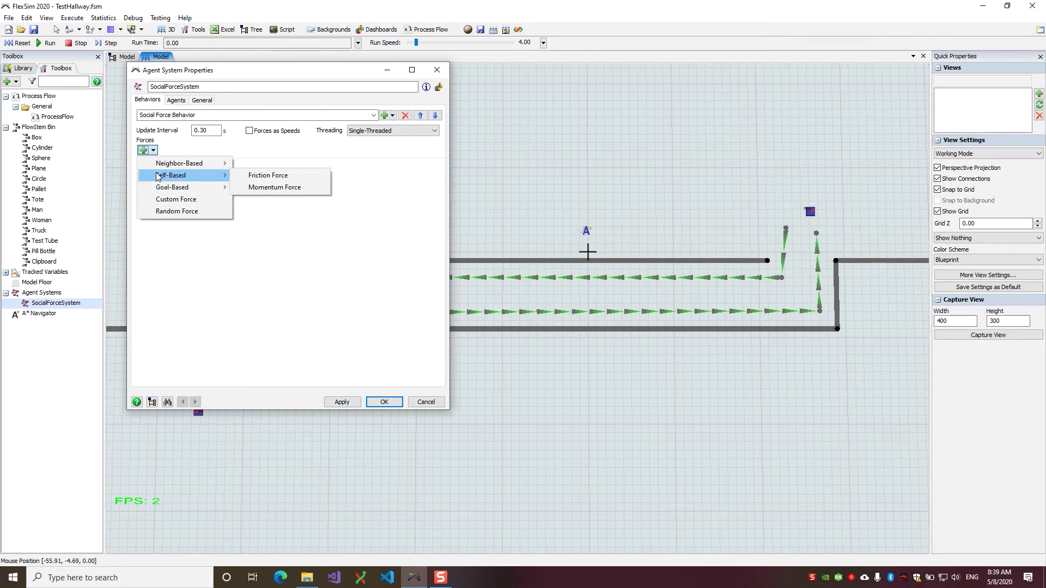
click(269, 179)
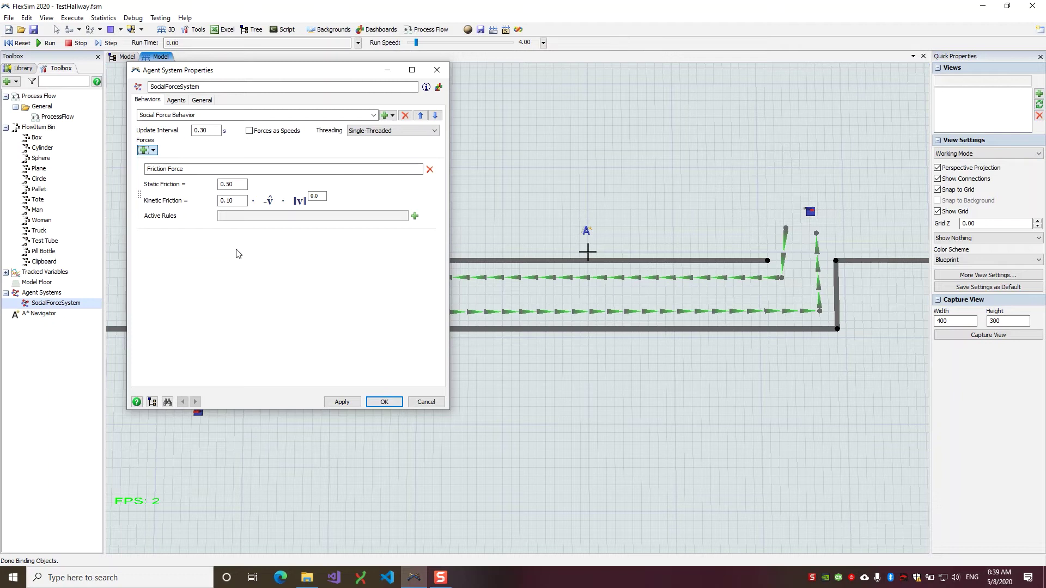
Examine the Friction Force's Static Friction value alongside its Kinetic Friction coefficient.
drag(237, 186, 221, 186)
key(Tab)
drag(234, 184, 221, 183)
click(229, 184)
double_click(231, 185)
drag(233, 200, 219, 201)
click(197, 187)
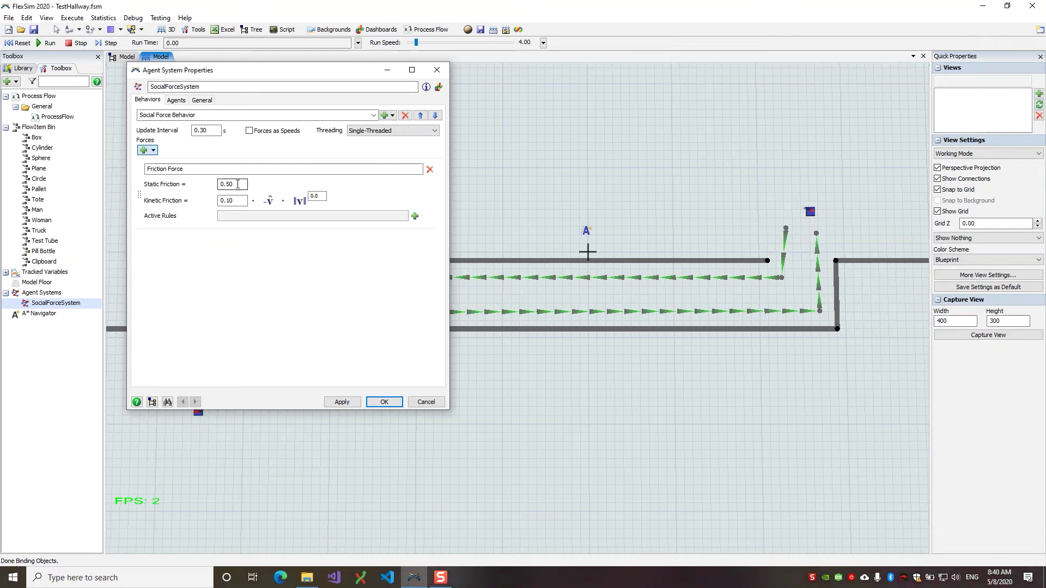
drag(235, 185, 215, 187)
drag(240, 185, 220, 185)
click(203, 197)
drag(237, 185, 218, 185)
click(203, 200)
Examine the Kinetic Friction formula's coefficient and velocity exponent.
drag(235, 202, 217, 202)
click(185, 207)
click(320, 197)
double_click(320, 197)
drag(239, 201, 217, 201)
click(205, 206)
Try a Kinetic Friction velocity exponent of 1, and set it back to 0.
click(316, 196)
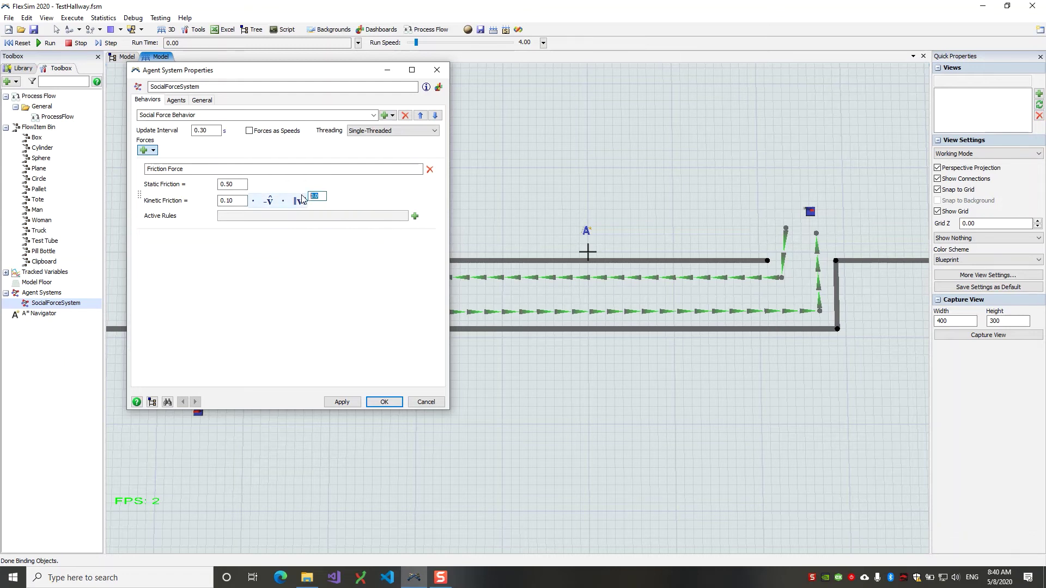
text(1)
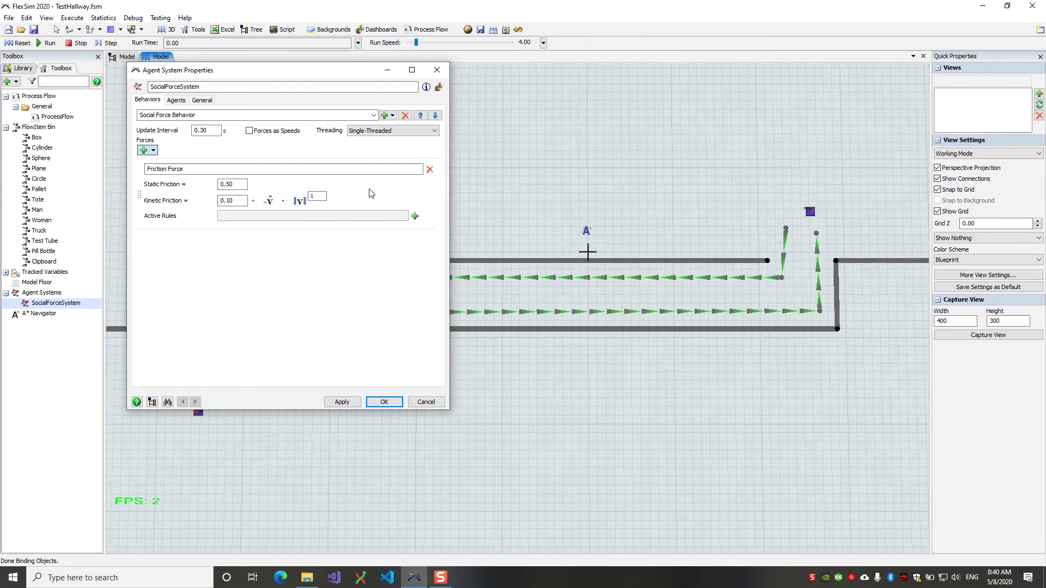
click(220, 201)
click(311, 196)
text(0)
Add a self-based Momentum Force below the Friction Force.
click(148, 150)
mouse_move(164, 192)
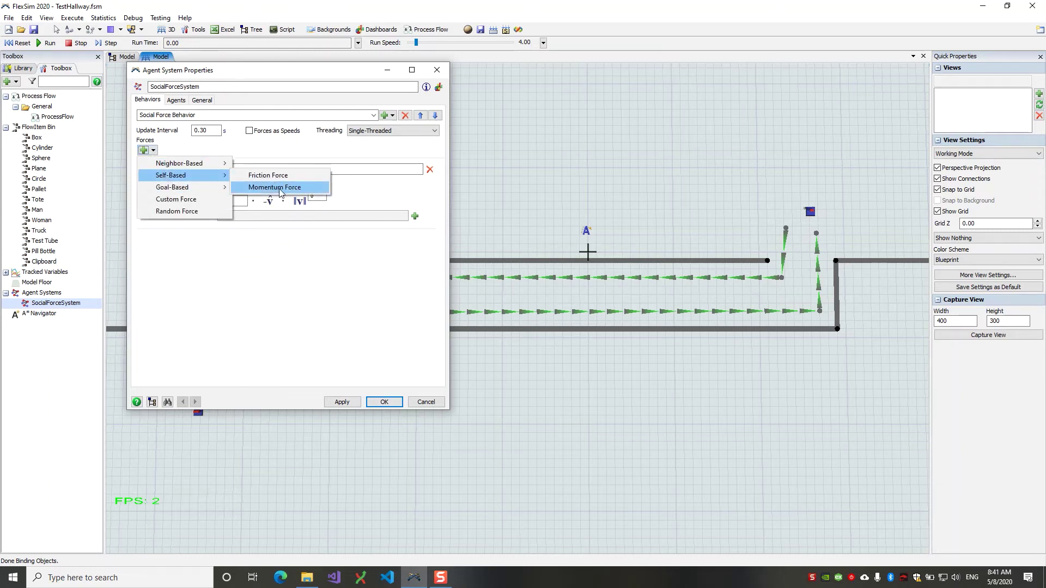
click(279, 188)
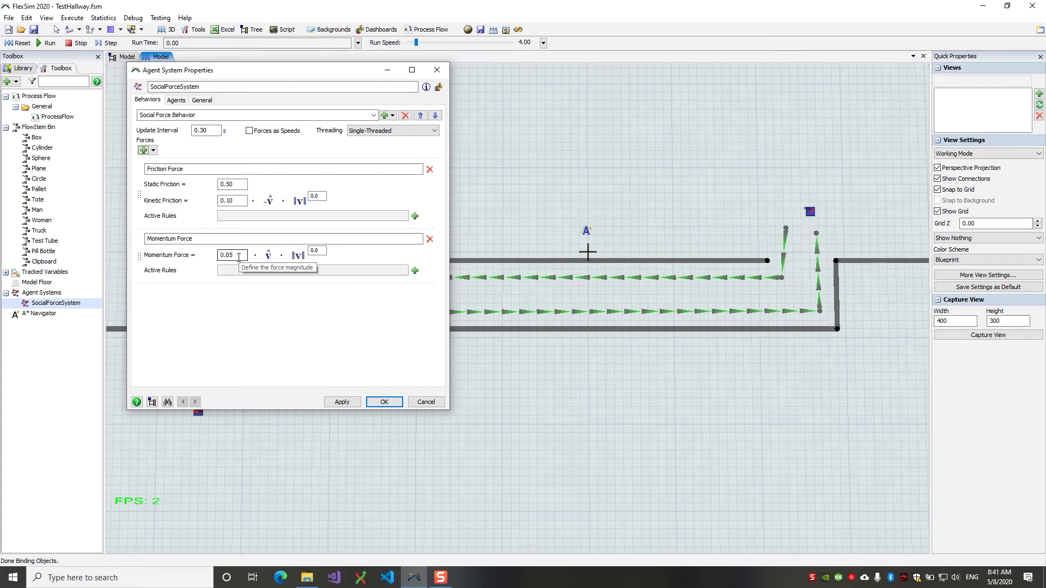
Examine the Momentum Force's magnitude in relation to the Friction Force's Static Friction.
drag(236, 256, 192, 261)
click(192, 260)
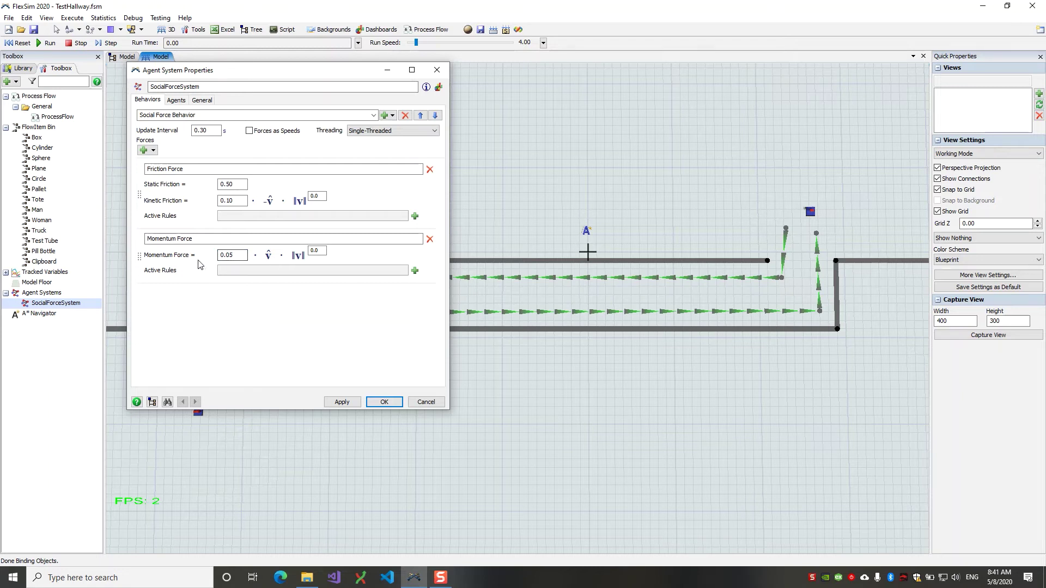
drag(243, 184, 201, 183)
click(188, 263)
drag(238, 255, 215, 255)
click(199, 265)
drag(240, 255, 216, 255)
click(200, 262)
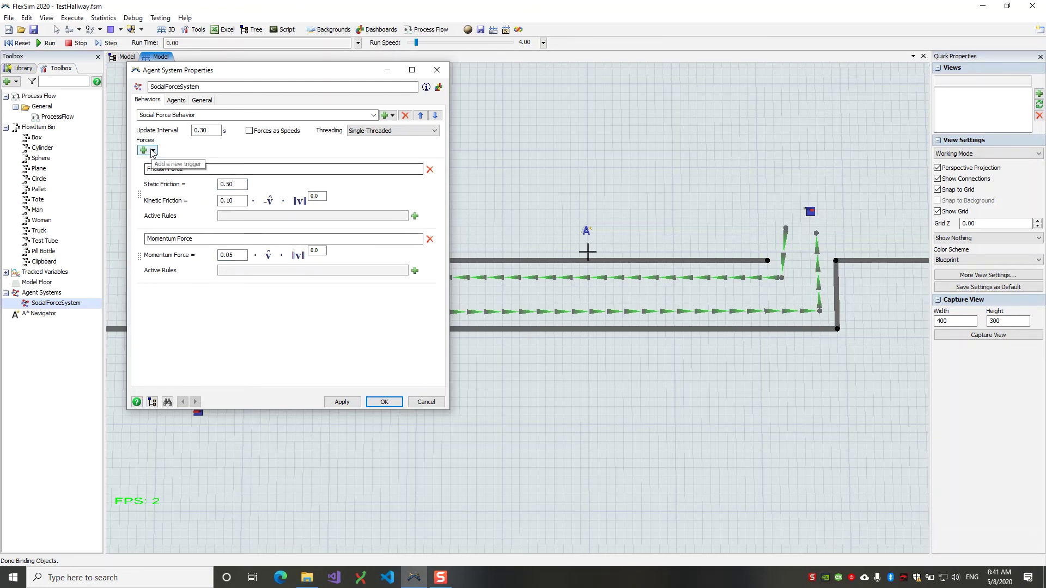
Replace the Friction Force and Momentum Force with a goal-based Travel Destination force.
click(430, 169)
click(429, 169)
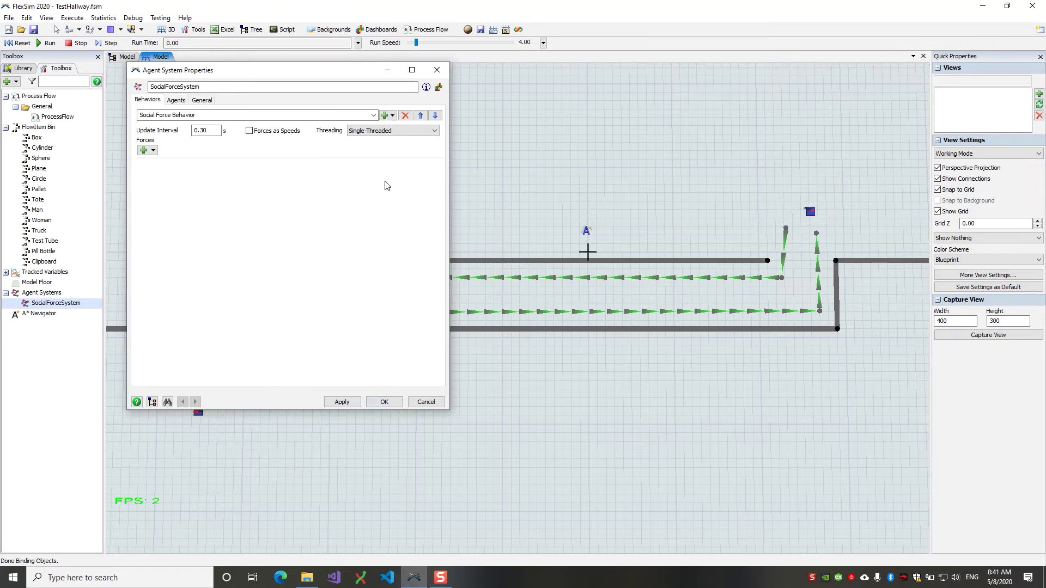
click(145, 152)
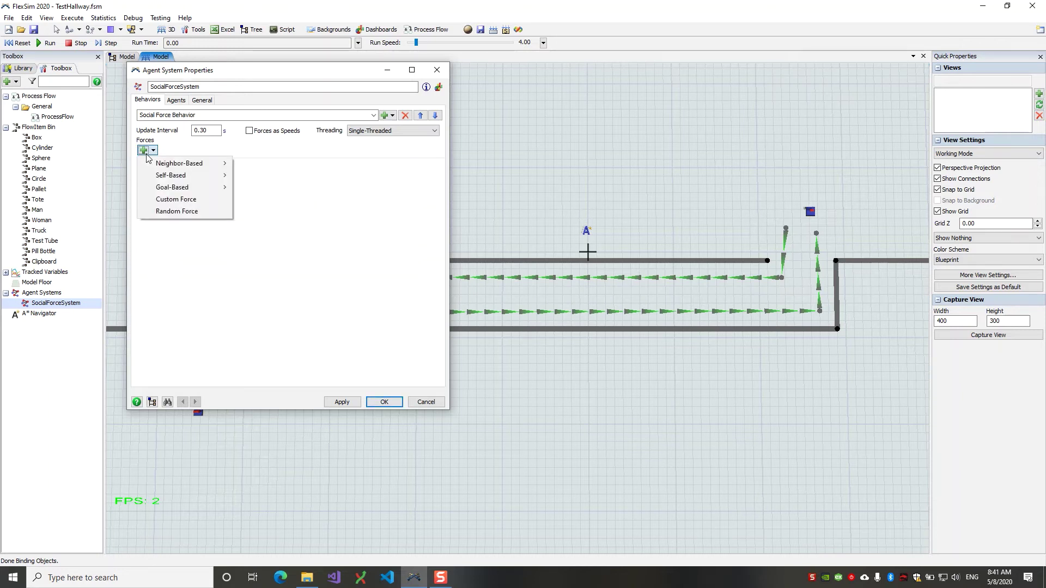
mouse_move(168, 192)
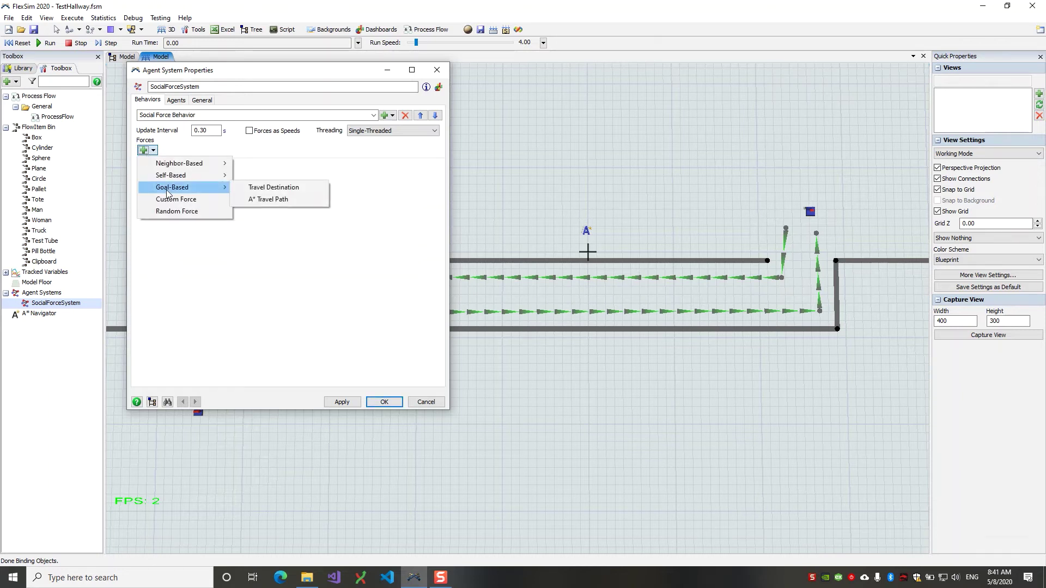
click(275, 188)
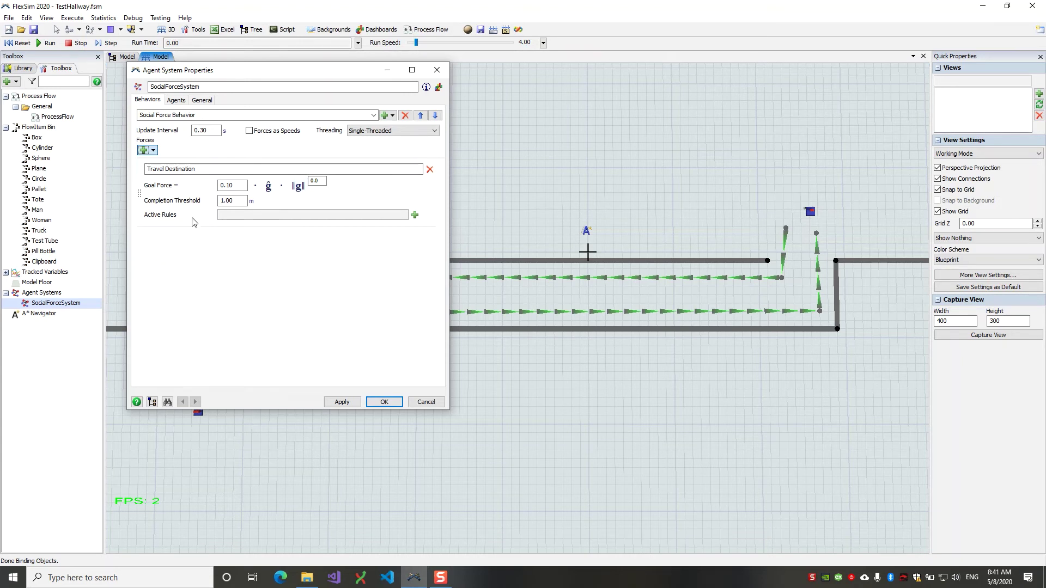
click(143, 150)
mouse_move(159, 189)
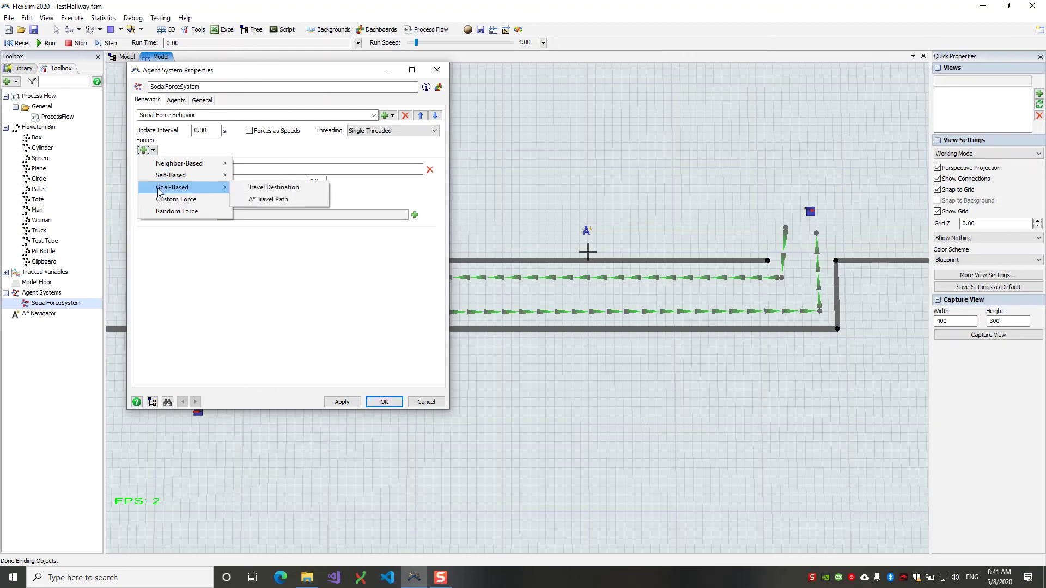
click(283, 295)
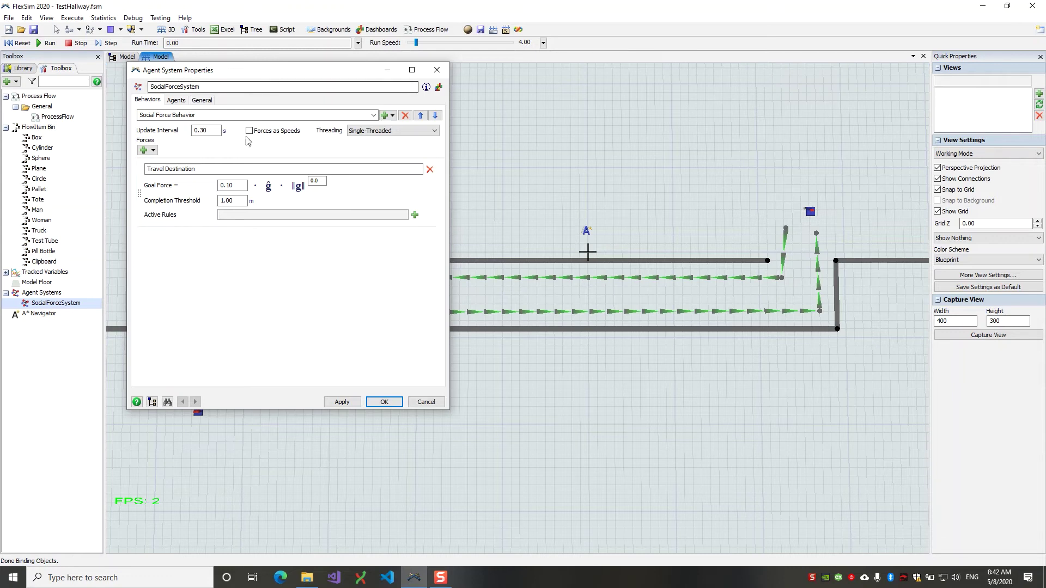
click(146, 150)
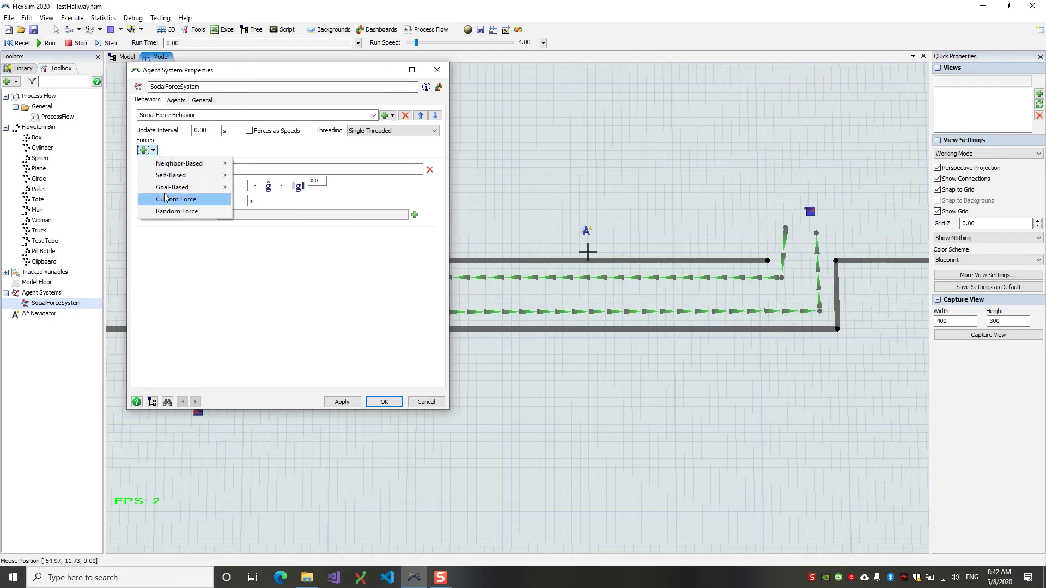
mouse_move(173, 188)
click(270, 187)
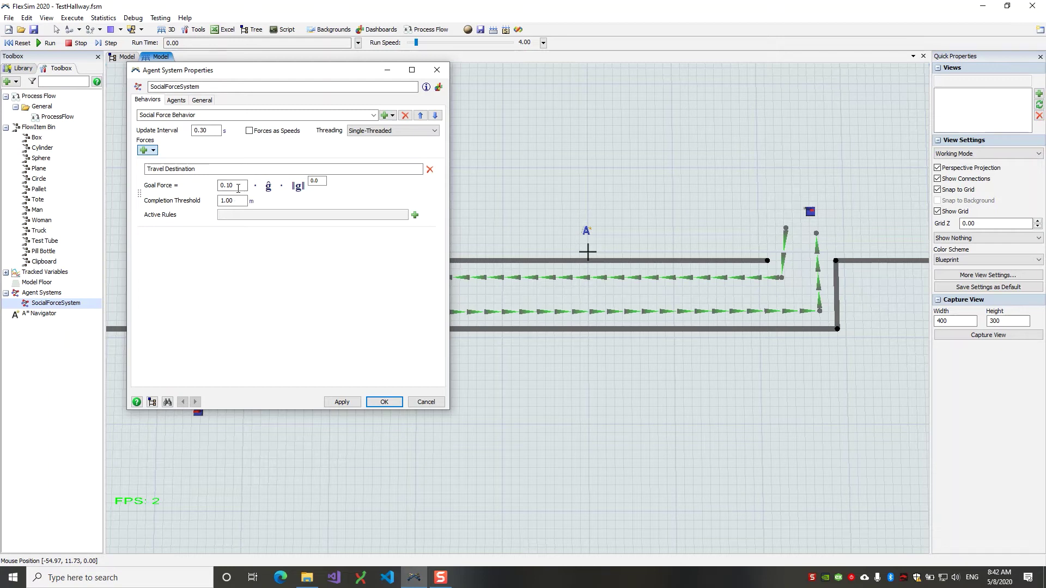
Set the distance exponent of the Travel Destination's Goal Force to 1.
drag(239, 186, 215, 188)
click(317, 180)
text(1)
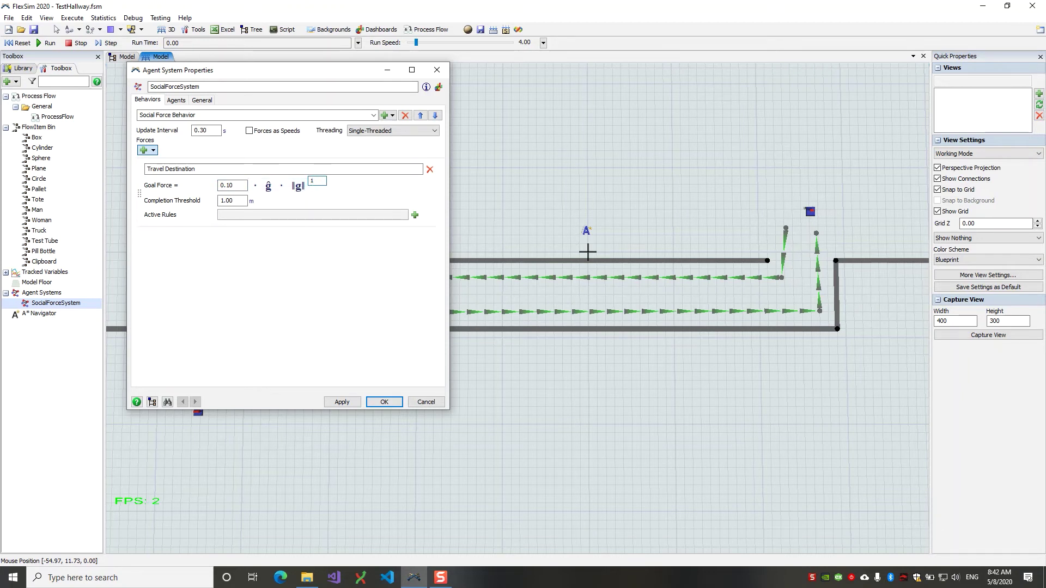
Examine the Travel Destination force's Completion Threshold.
double_click(237, 201)
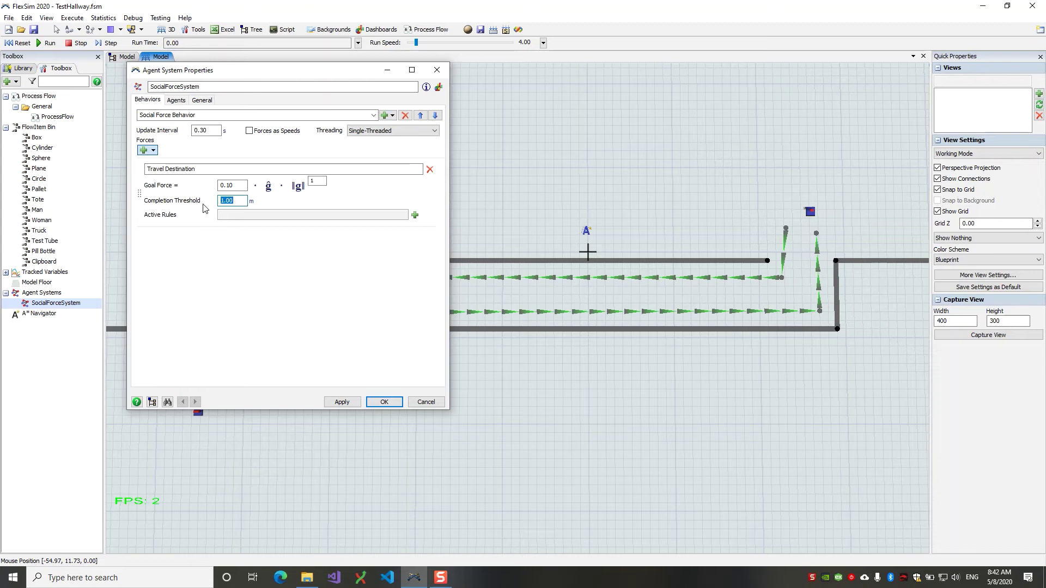
click(237, 201)
drag(234, 203, 218, 203)
click(206, 208)
drag(238, 201, 212, 205)
click(204, 210)
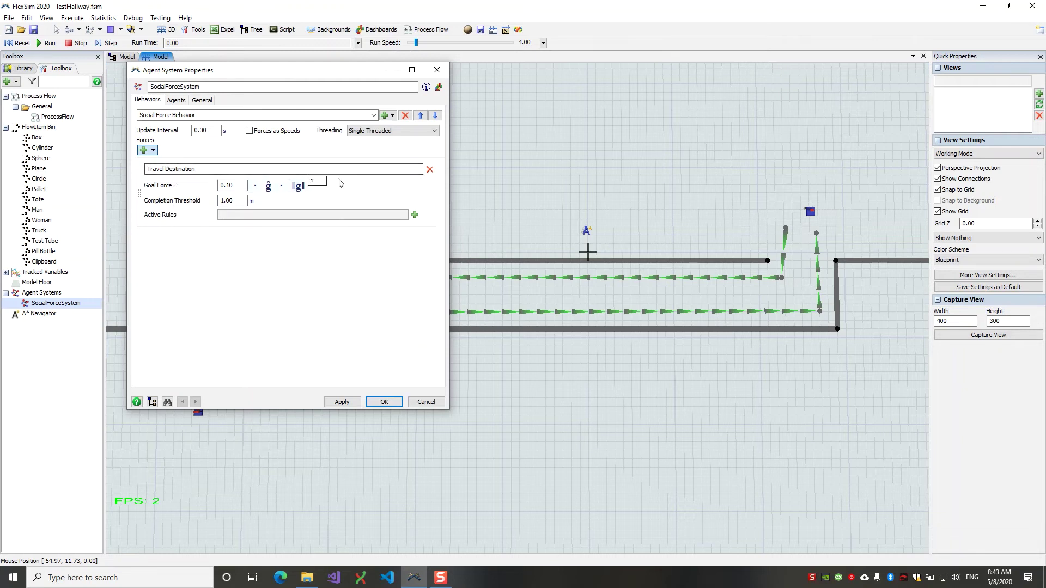
Replace the Travel Destination force with a goal-based A* Travel Path force.
click(430, 169)
click(145, 151)
mouse_move(151, 192)
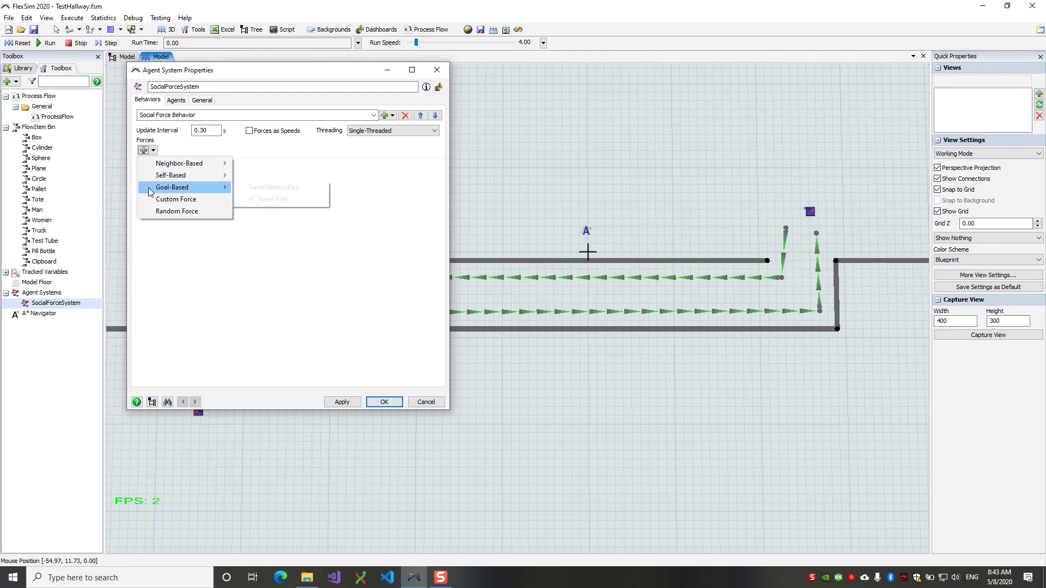
click(267, 198)
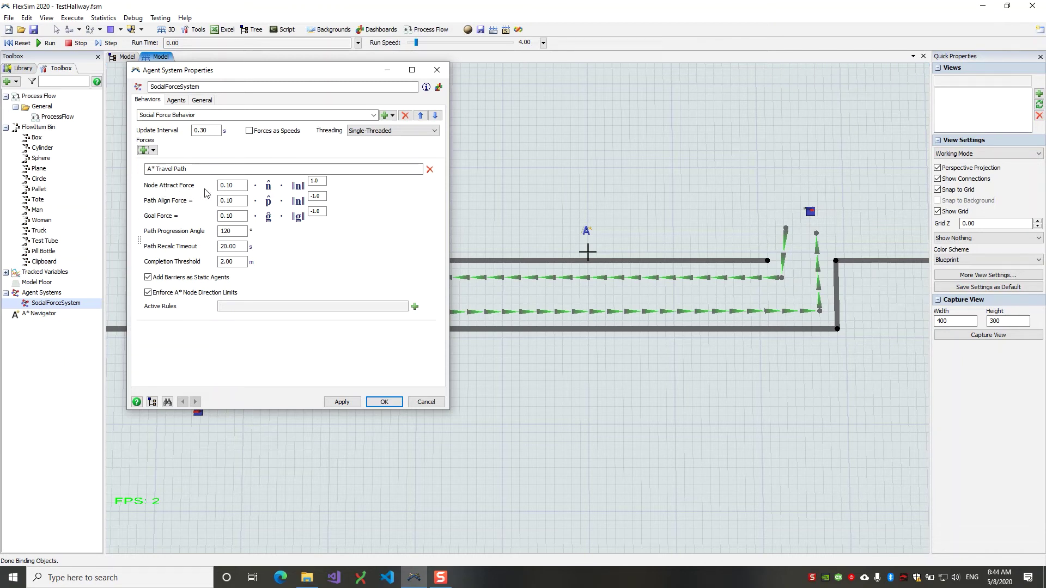
Examine the A* Travel Path's Node Attract Force coefficient, distance exponent and vector definitions.
double_click(238, 186)
key(Tab)
click(350, 187)
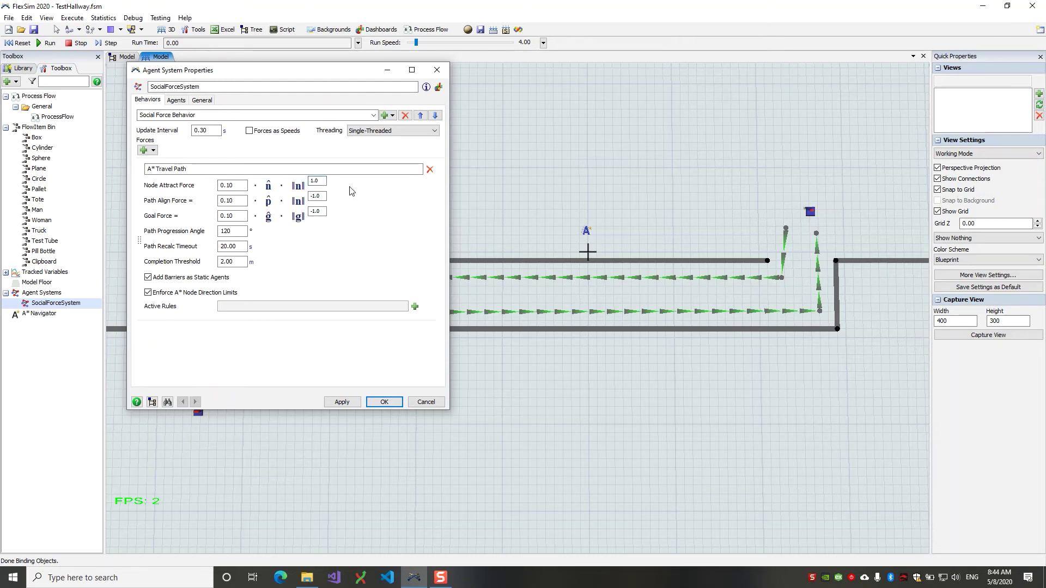
double_click(317, 184)
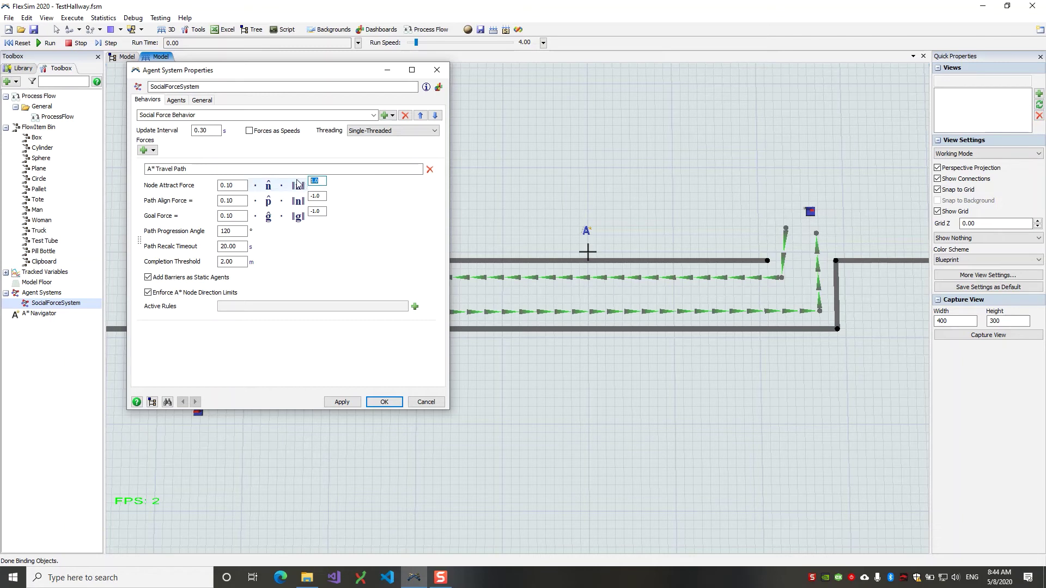
mouse_move(295, 192)
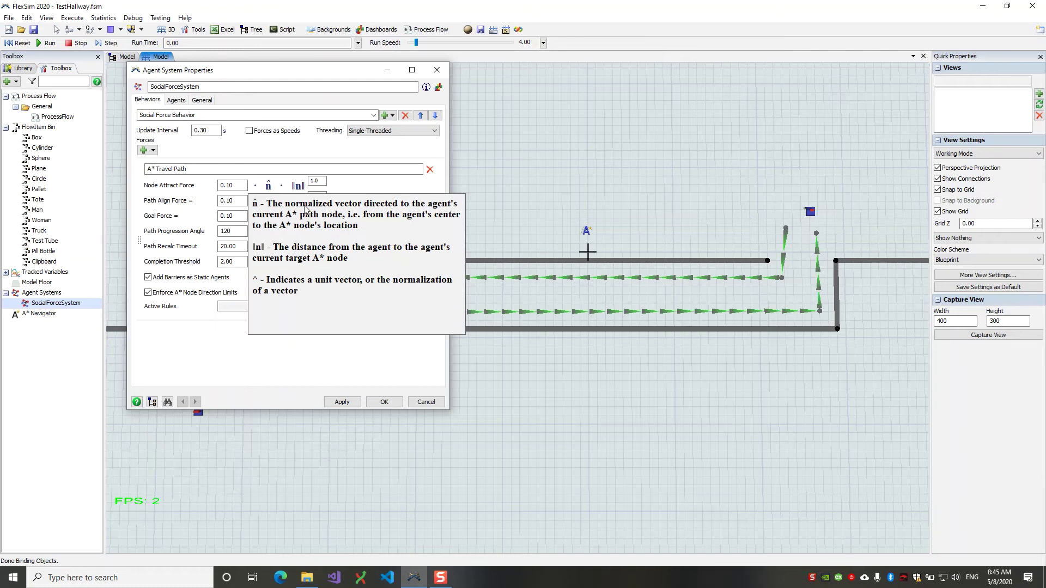
Examine the A* Travel Path's Path Align Force and Goal Force coefficients, vectors and distance exponents.
click(352, 189)
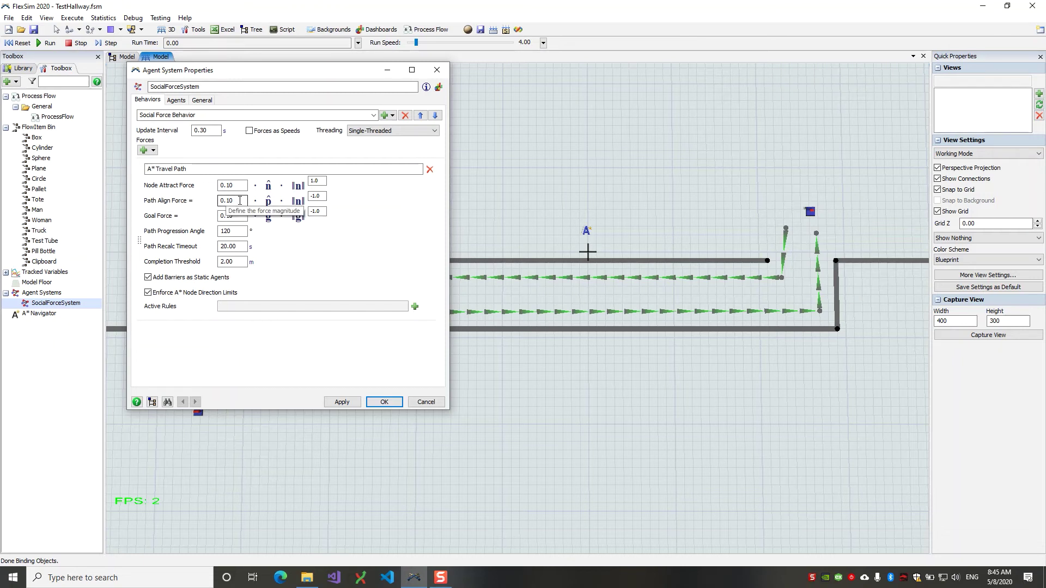
click(267, 204)
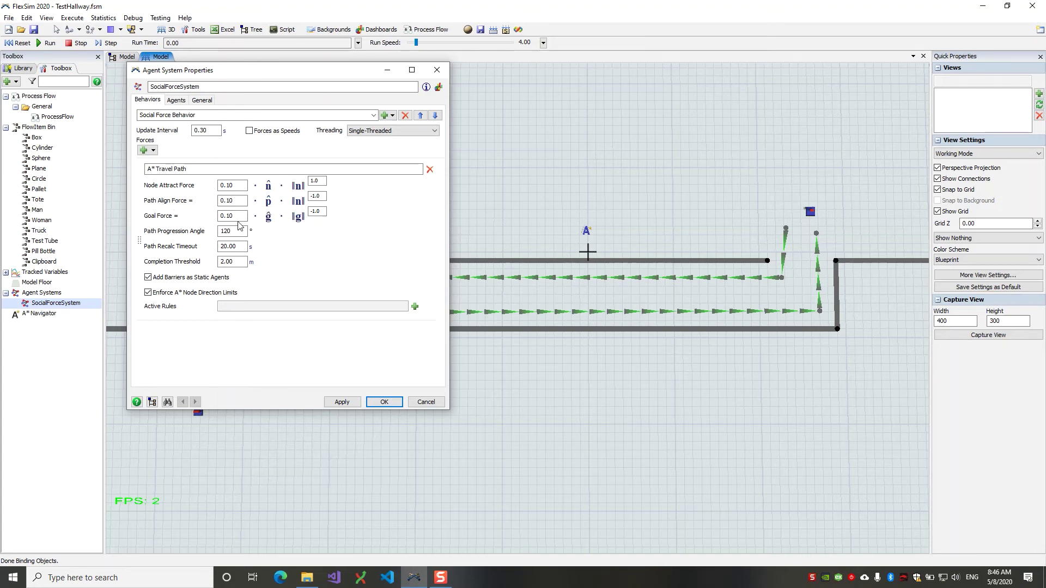
click(299, 199)
click(332, 202)
click(325, 198)
double_click(220, 231)
click(283, 241)
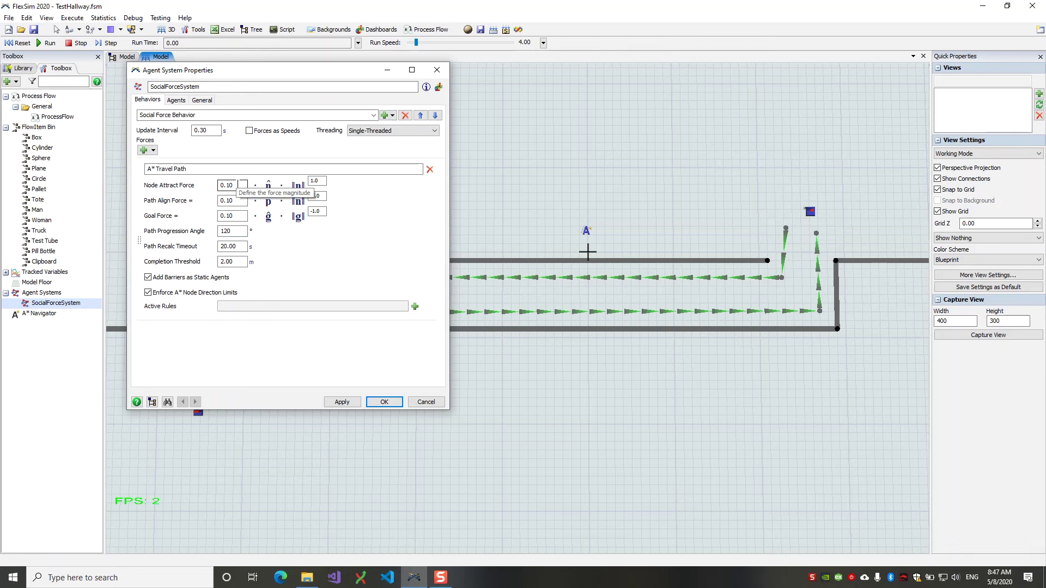
drag(241, 185, 215, 199)
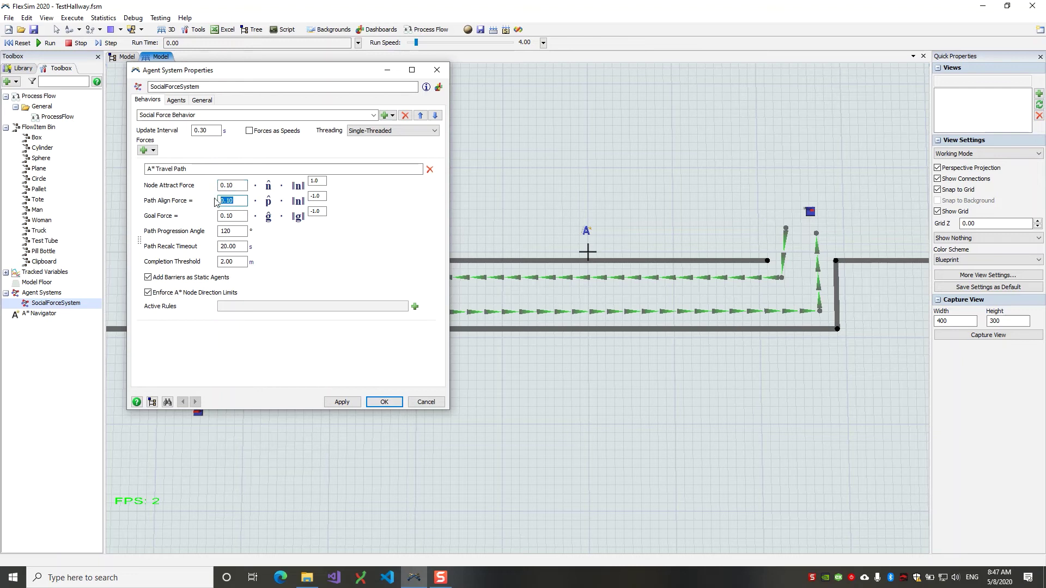
Set the A* Travel Path's Path Progression Angle to 90°.
click(228, 231)
drag(228, 231, 219, 230)
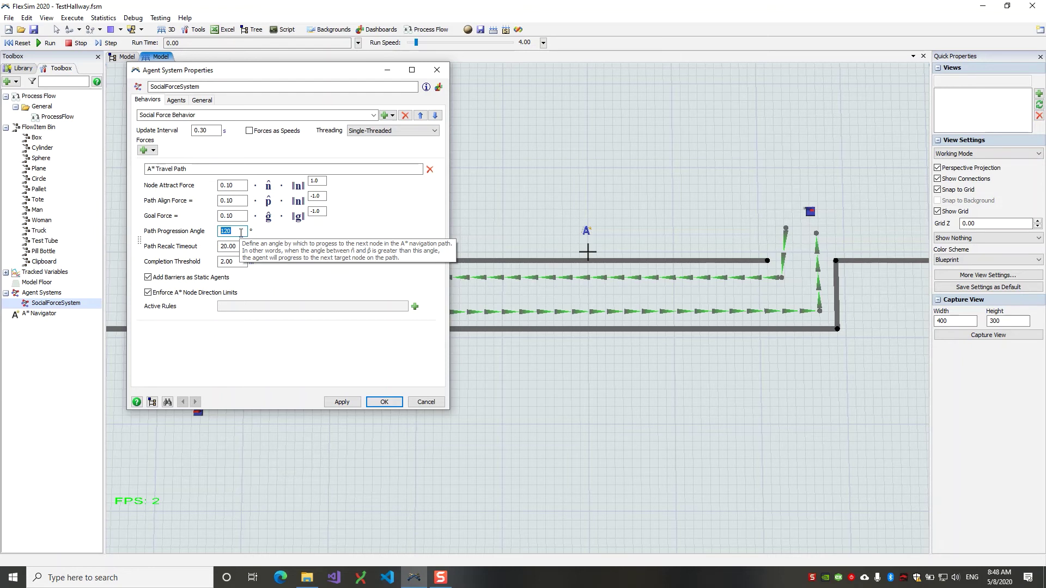
text(90)
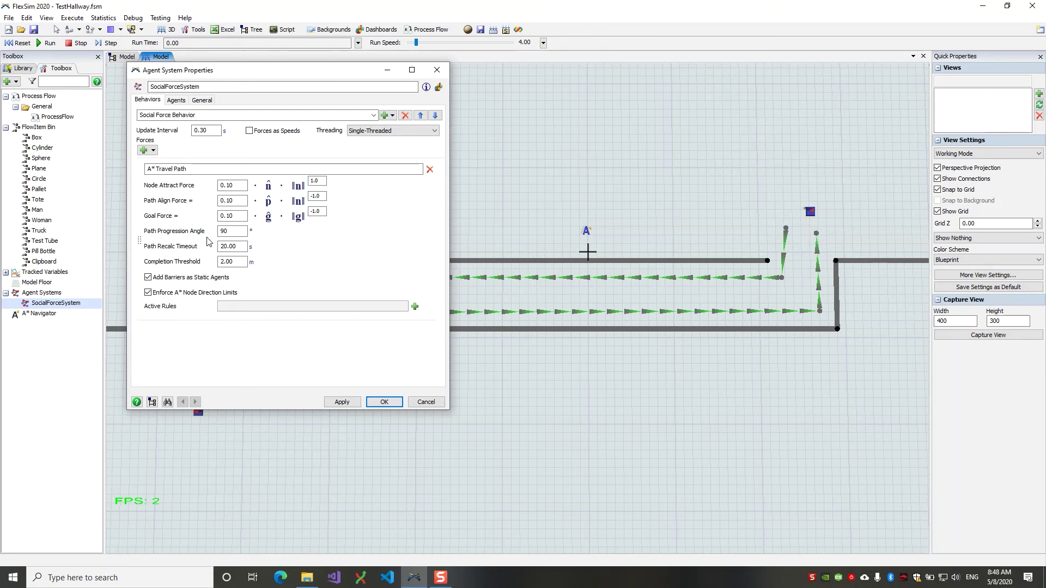
Return the A* Travel Path's Path Progression Angle to 120°.
drag(239, 231, 219, 230)
click(231, 230)
drag(231, 230, 220, 229)
text(12)
Examine the A* Travel Path's Path Recalc Timeout, Completion Threshold, and its barrier and node direction options.
double_click(220, 250)
mouse_move(242, 248)
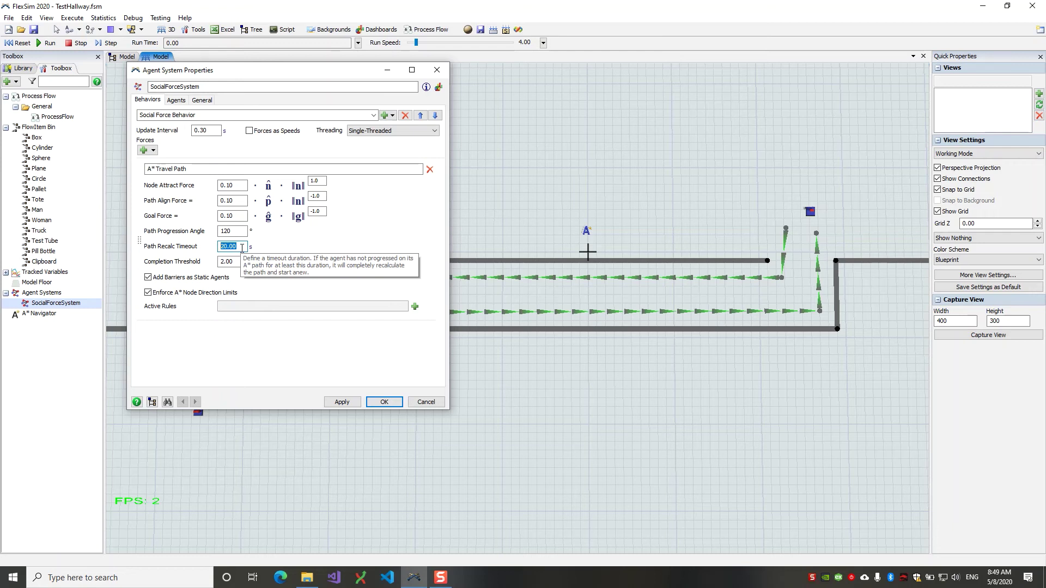
click(241, 247)
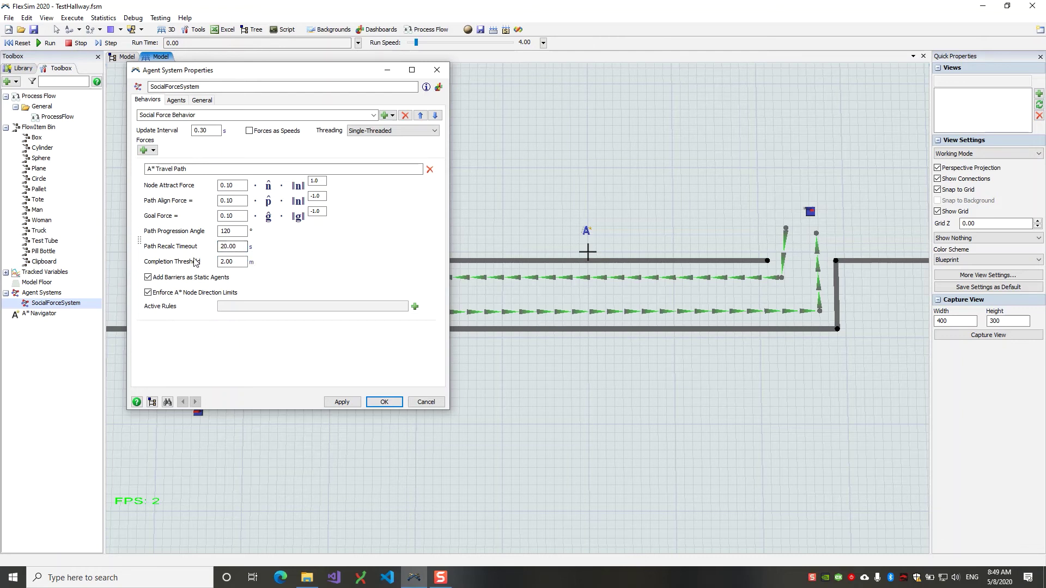
key(Tab)
click(235, 262)
mouse_move(182, 282)
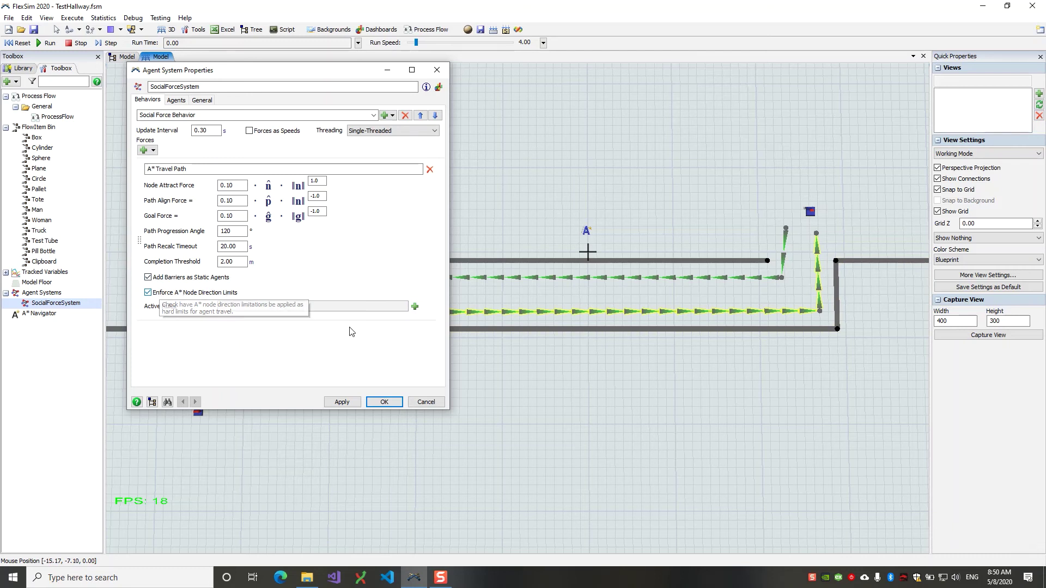
Check the A* Navigator's visual settings and display its grid bounds and nodes in the model.
drag(580, 380, 642, 384)
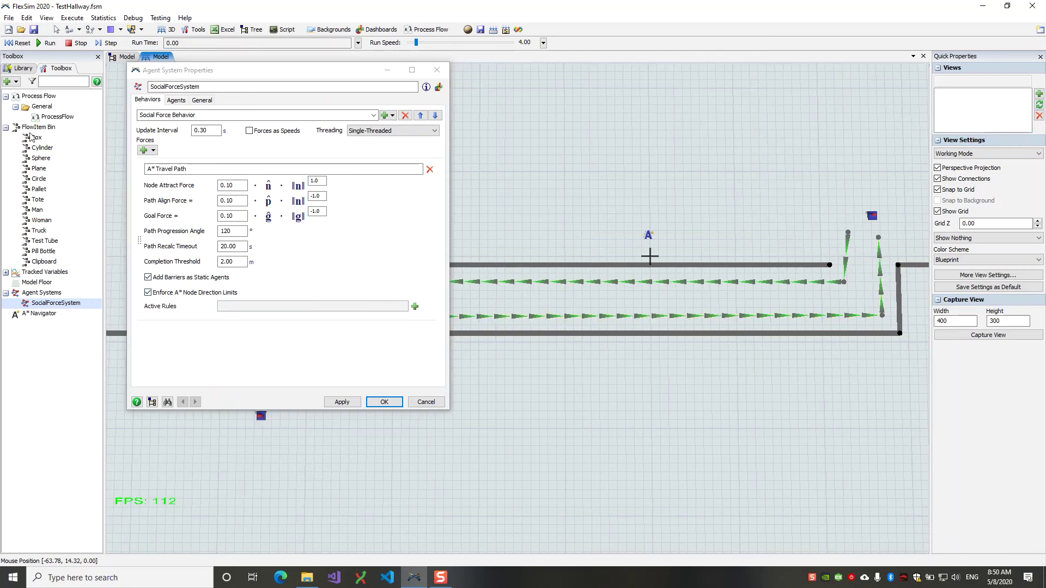
double_click(42, 314)
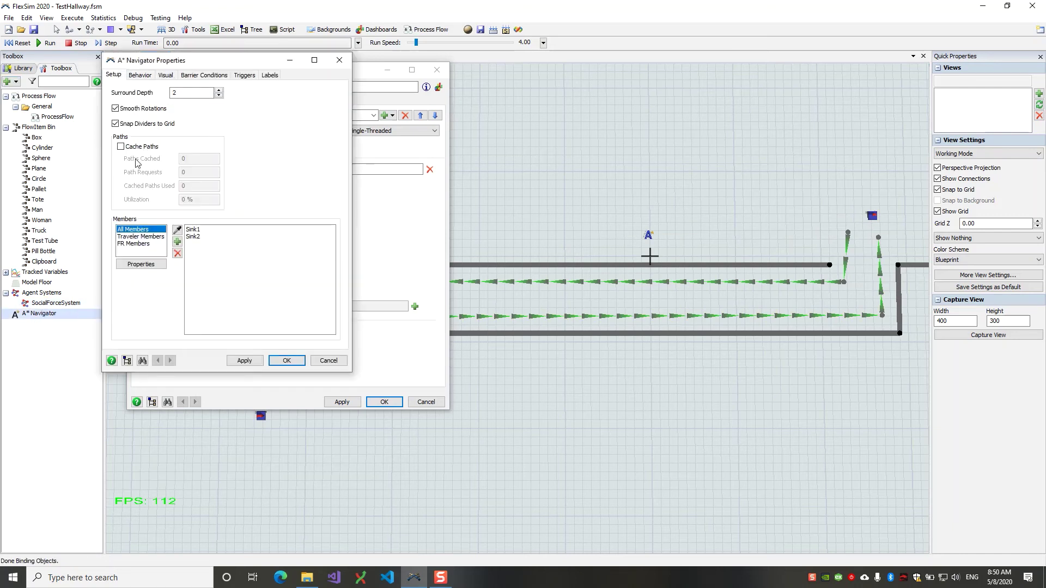
click(165, 74)
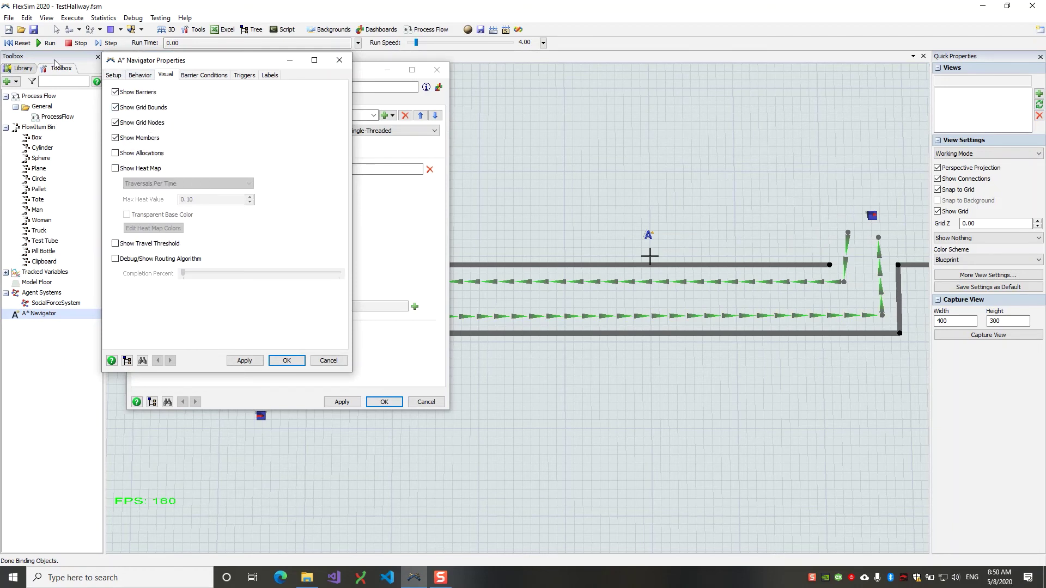
click(49, 43)
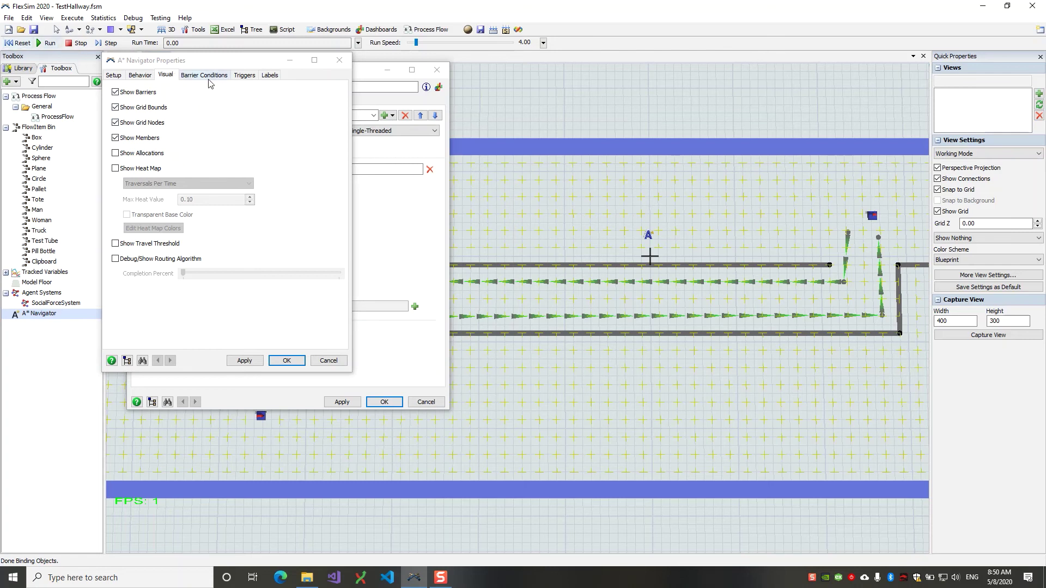
click(340, 61)
Inspect the directions allowed by the A* grid nodes along the hallway walls.
scroll(554, 318, up, 3)
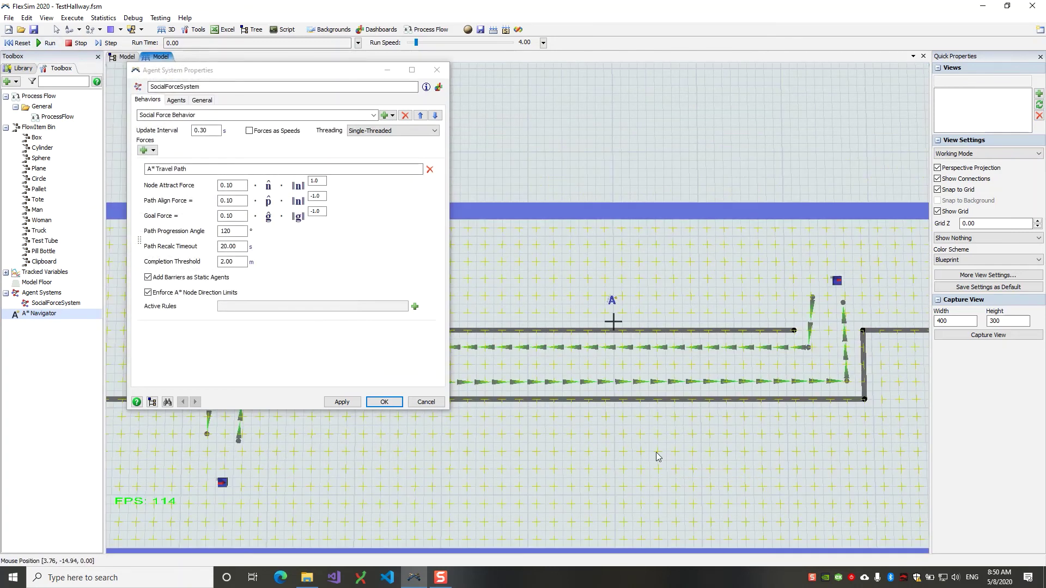
scroll(641, 399, up, 5)
drag(639, 395, 616, 465)
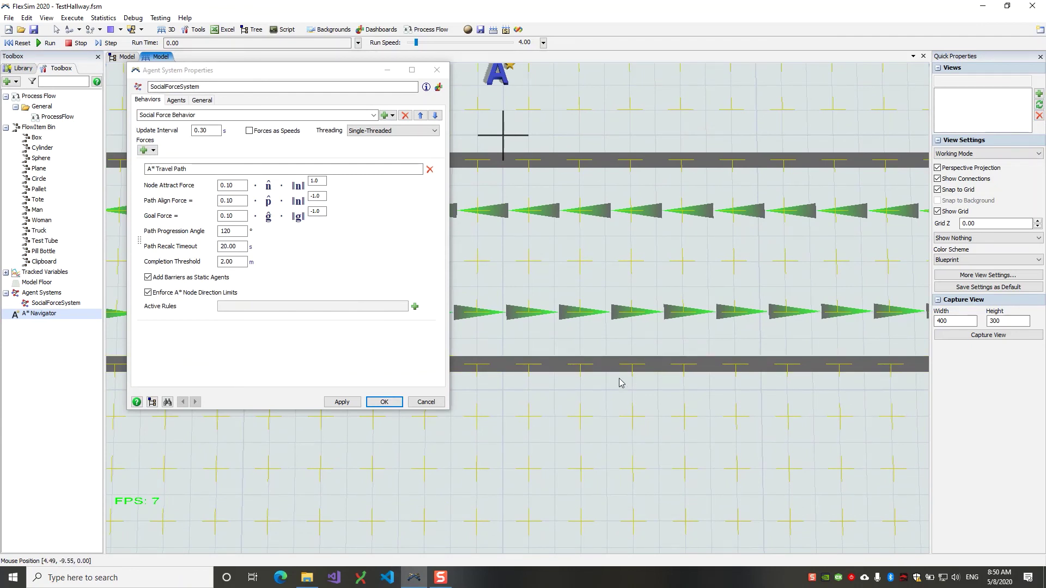
drag(631, 407, 619, 380)
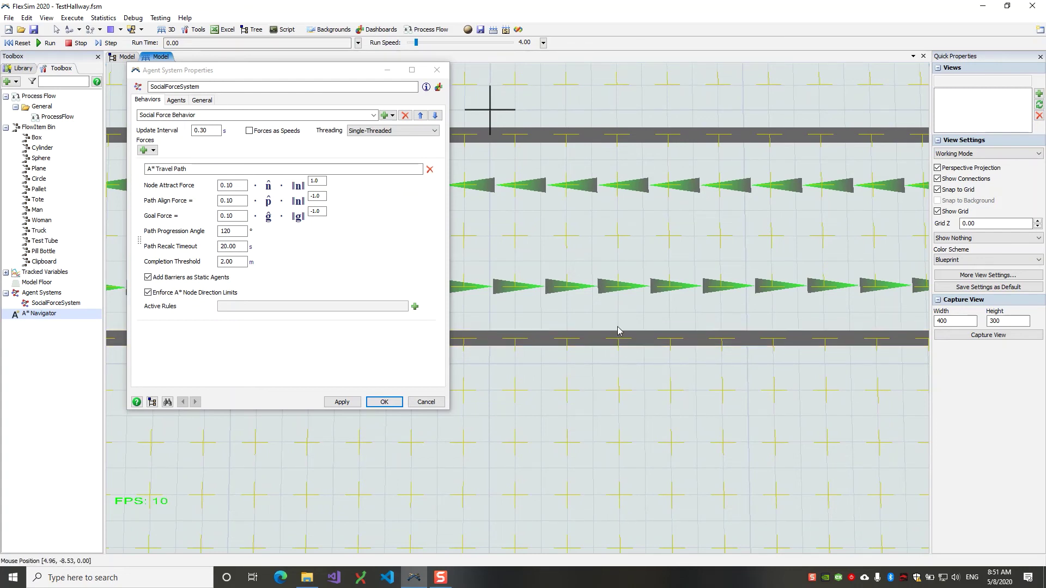
scroll(613, 349, down, 1)
scroll(608, 366, down, 2)
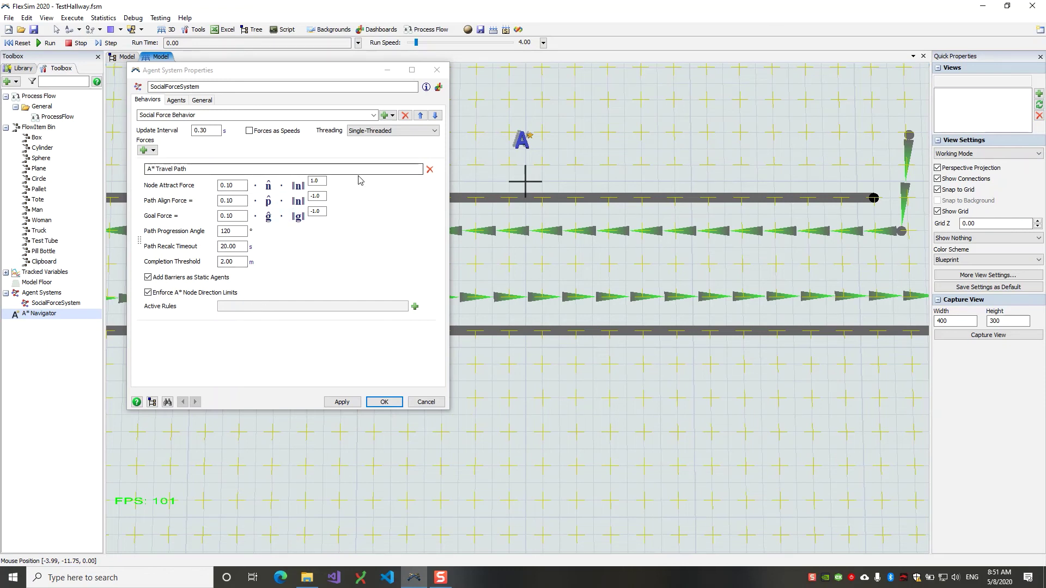
Replace the A* Travel Path force with a Custom Force in the Social Force Behavior.
click(430, 170)
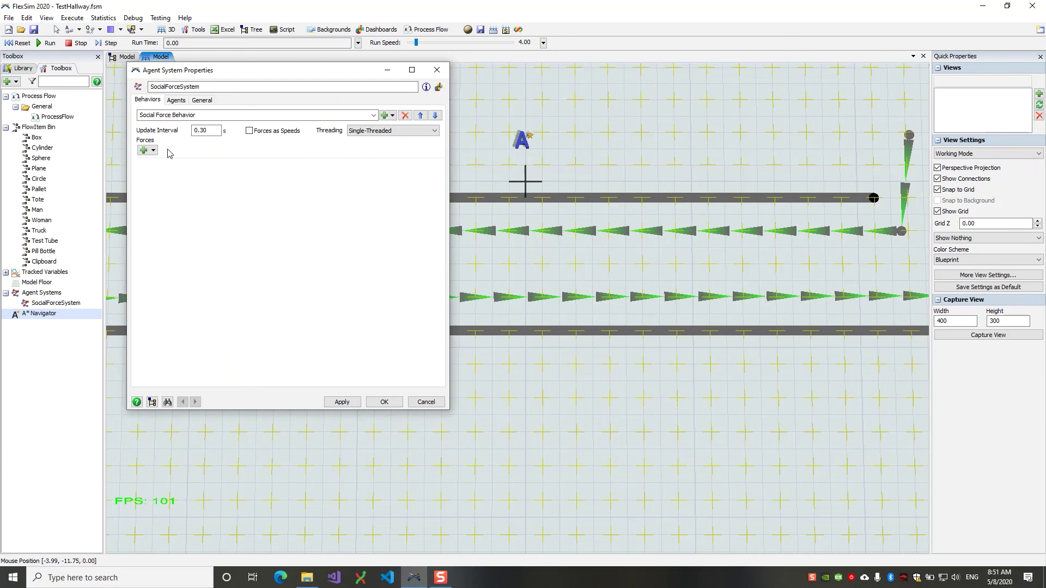
click(154, 150)
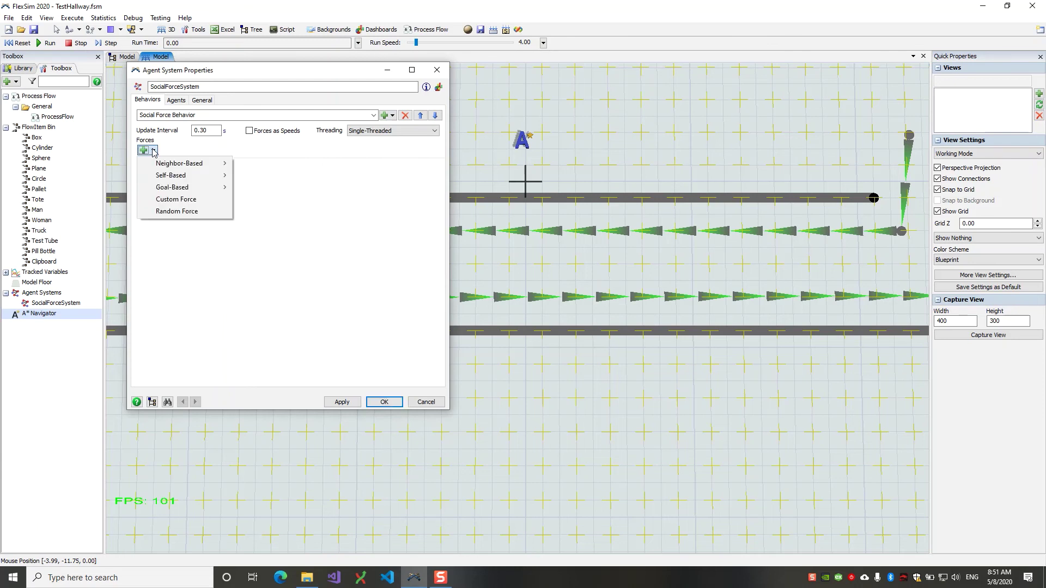
click(176, 200)
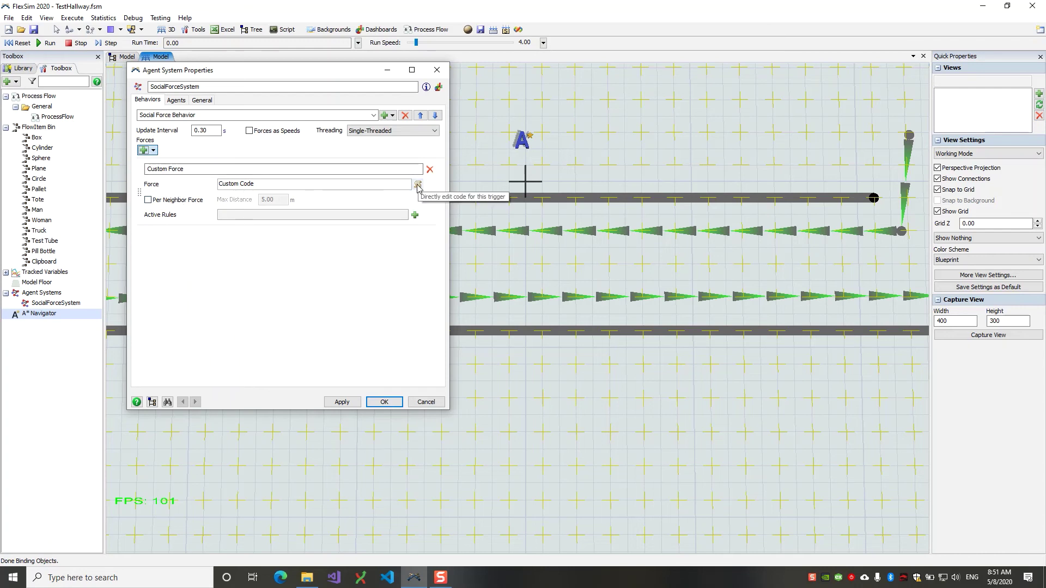
Try the Custom Force's Per Neighbor Force option, check its Max Distance setting, and disable the option again.
click(149, 200)
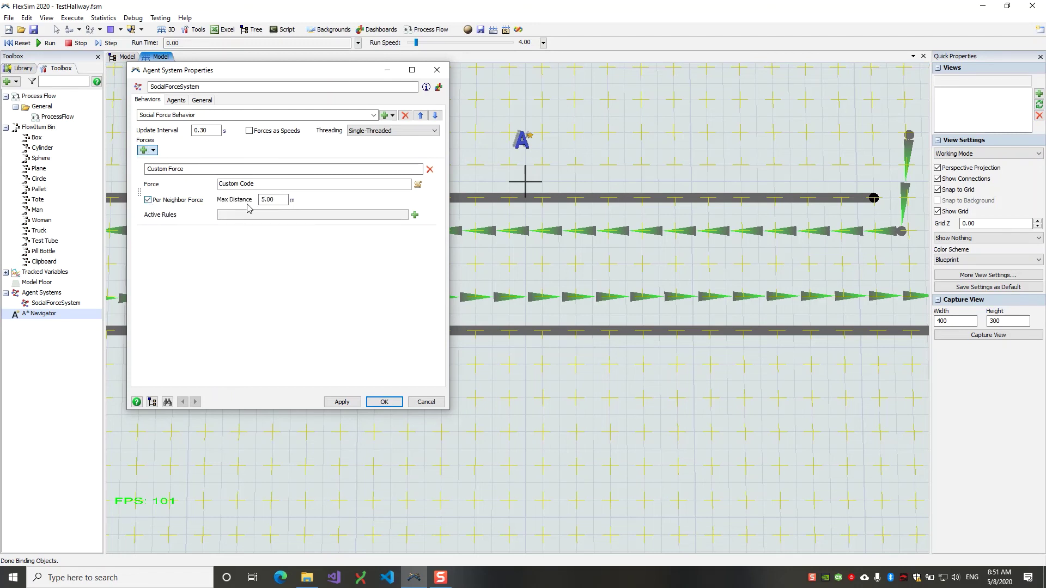
key(Tab)
click(260, 201)
click(149, 201)
Add a Random Force below the Custom Force and check its Magnitude setting.
click(152, 153)
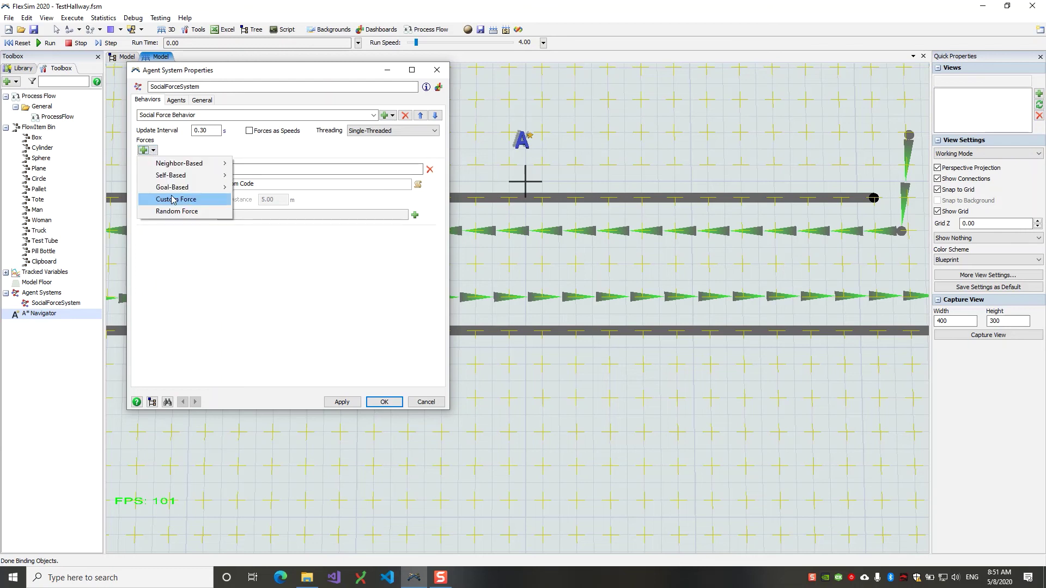
click(176, 212)
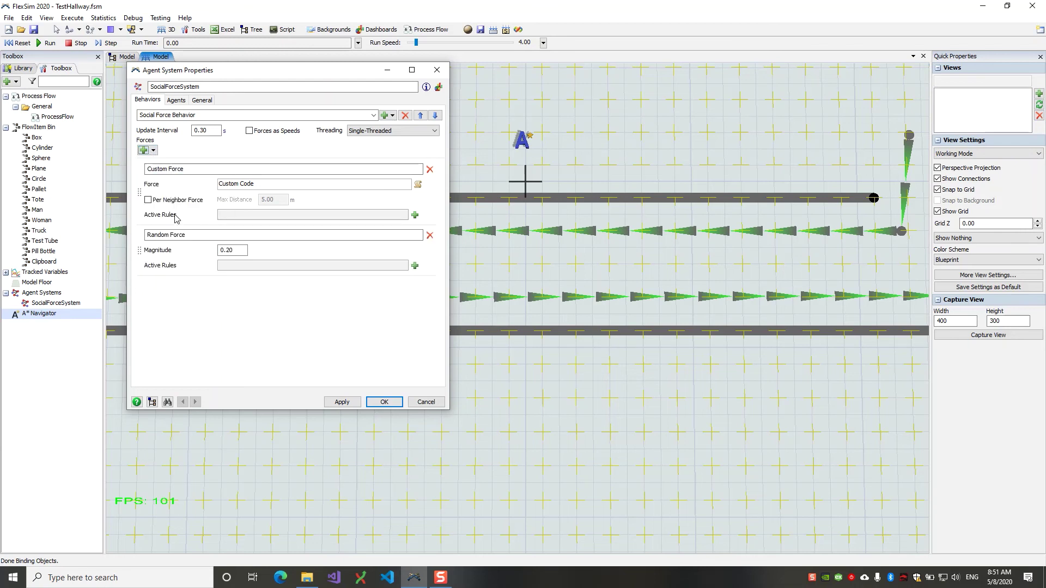
double_click(237, 249)
click(217, 299)
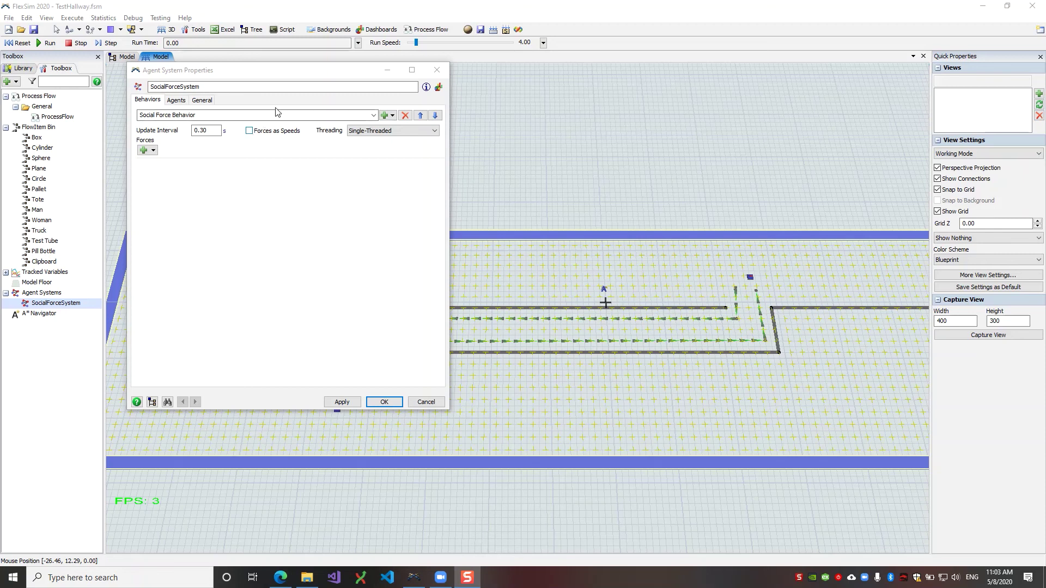
Move the agent system properties aside and place an Operator beside the lower-left hallway entrance.
drag(288, 71, 587, 71)
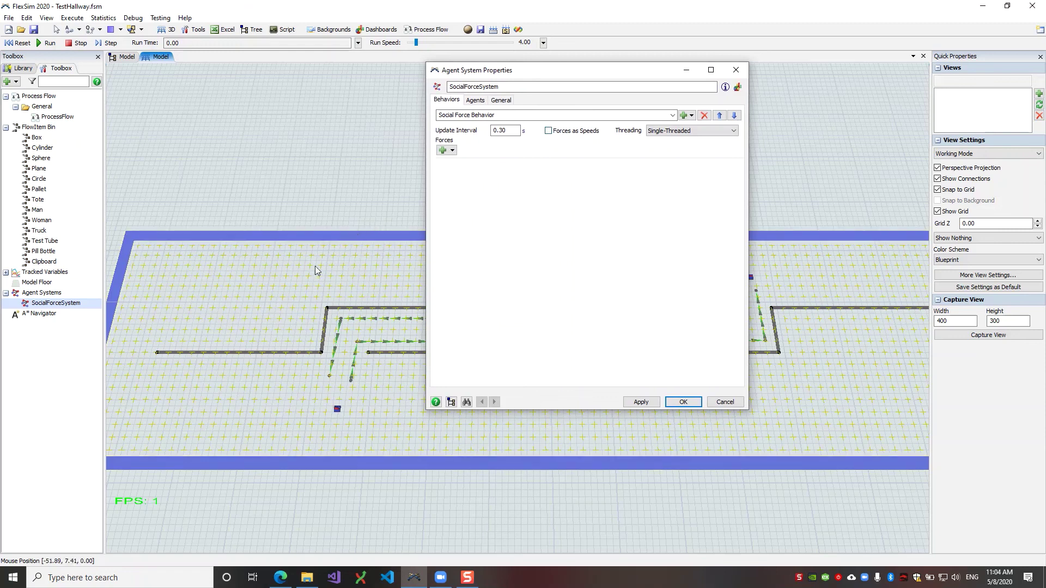
click(382, 385)
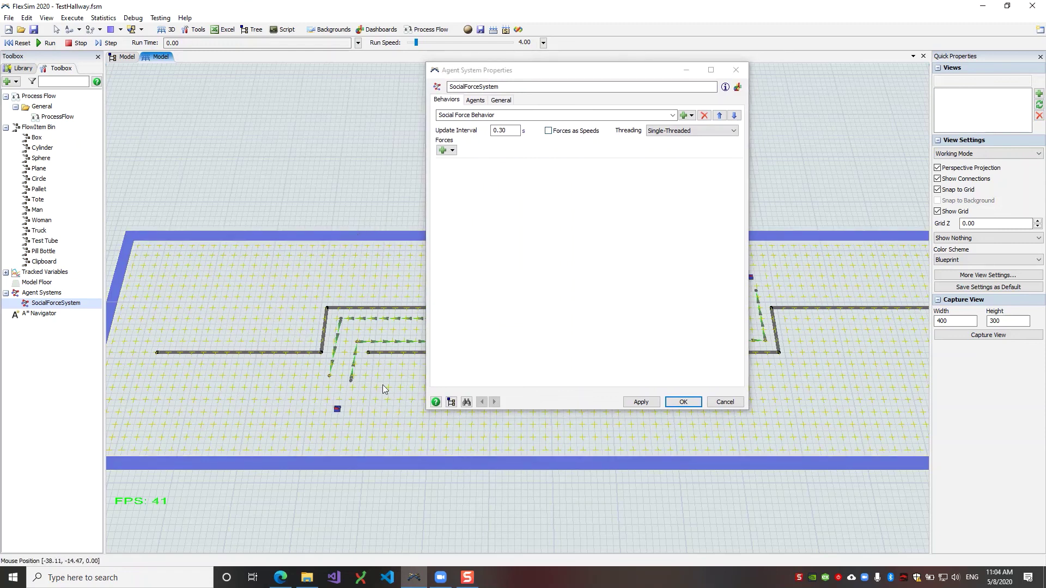
click(29, 70)
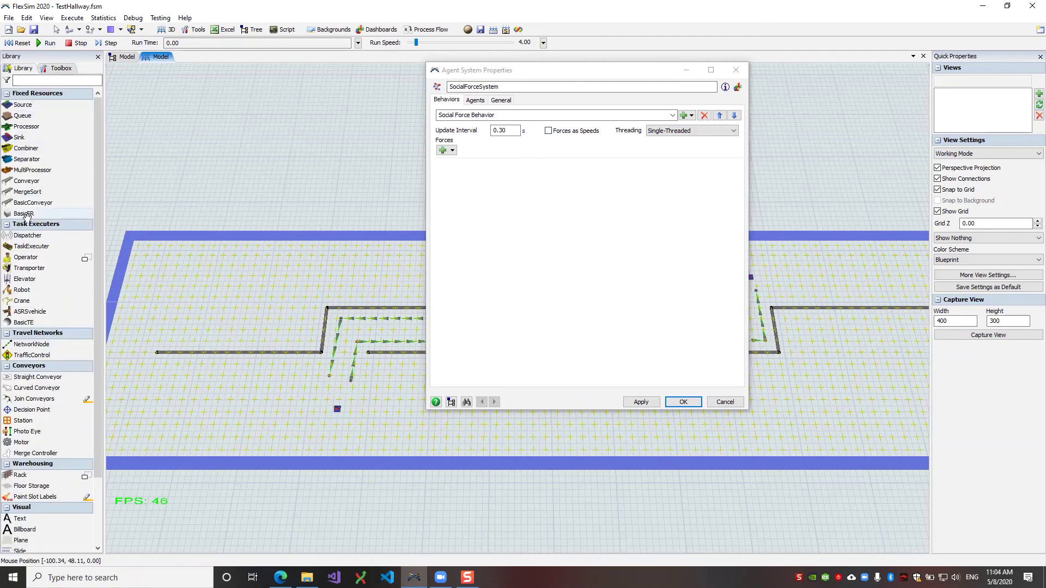
drag(22, 257, 389, 388)
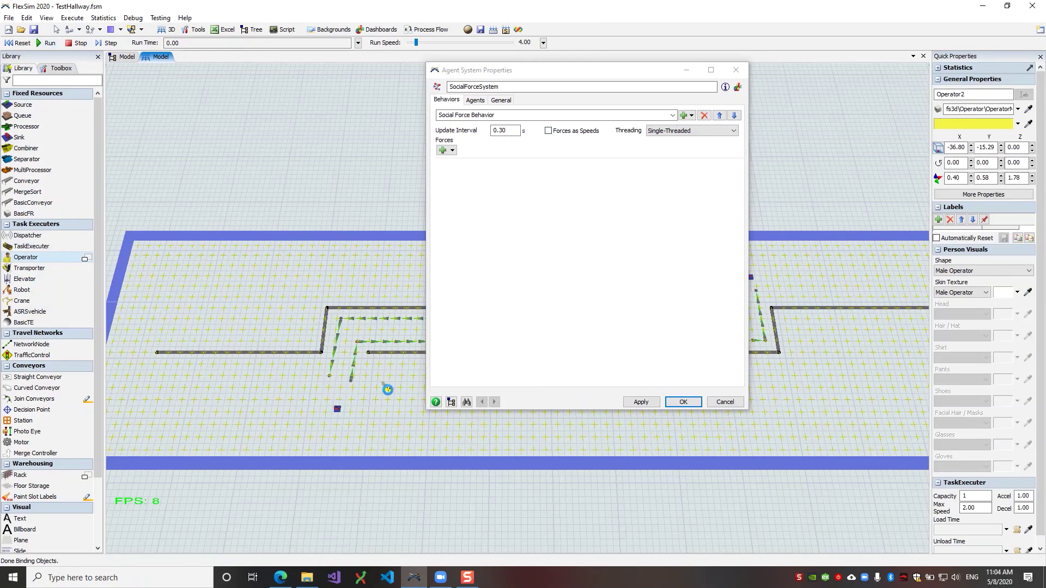
Open the new Operator's properties beside the agent system's and examine its Max Speed, Acceleration and Deceleration.
double_click(388, 390)
double_click(324, 159)
drag(364, 64, 215, 73)
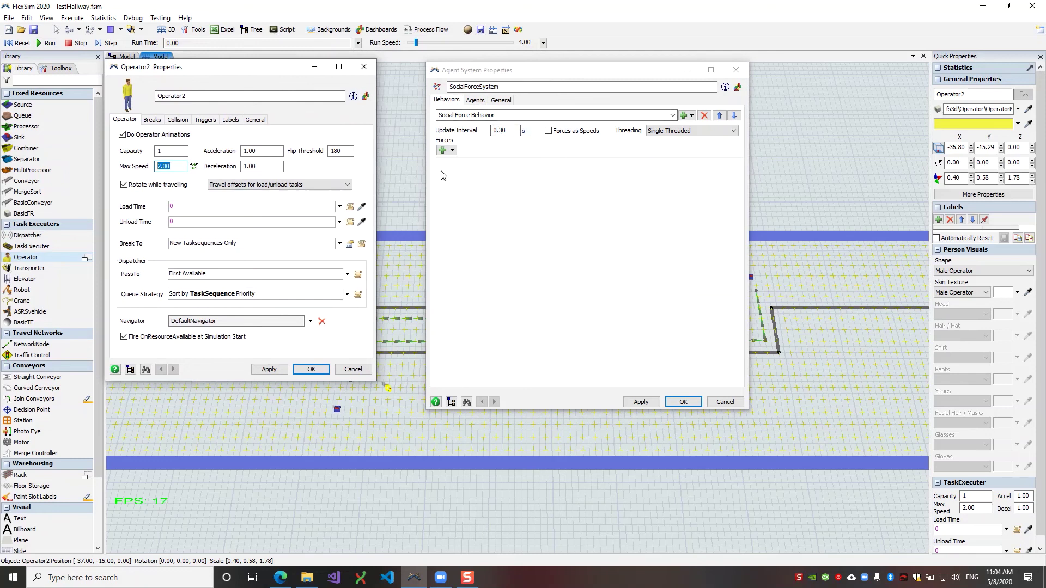
click(345, 168)
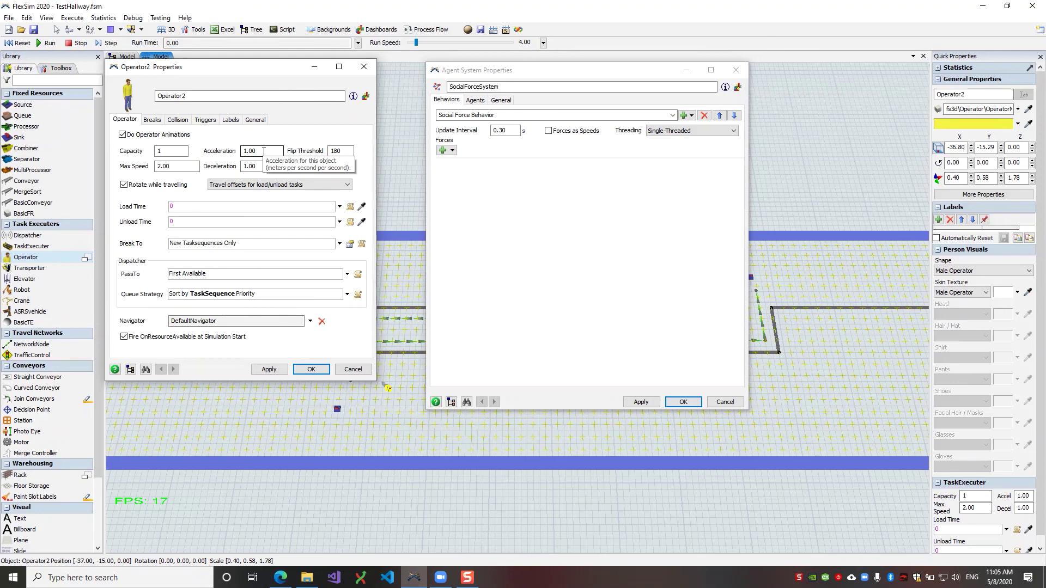
drag(264, 151, 244, 153)
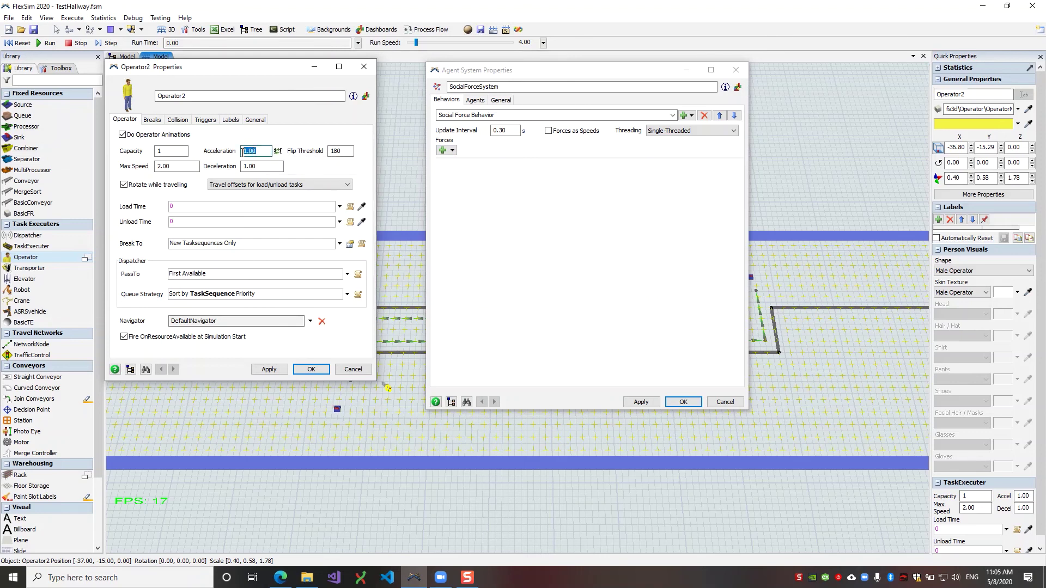
drag(256, 167, 244, 167)
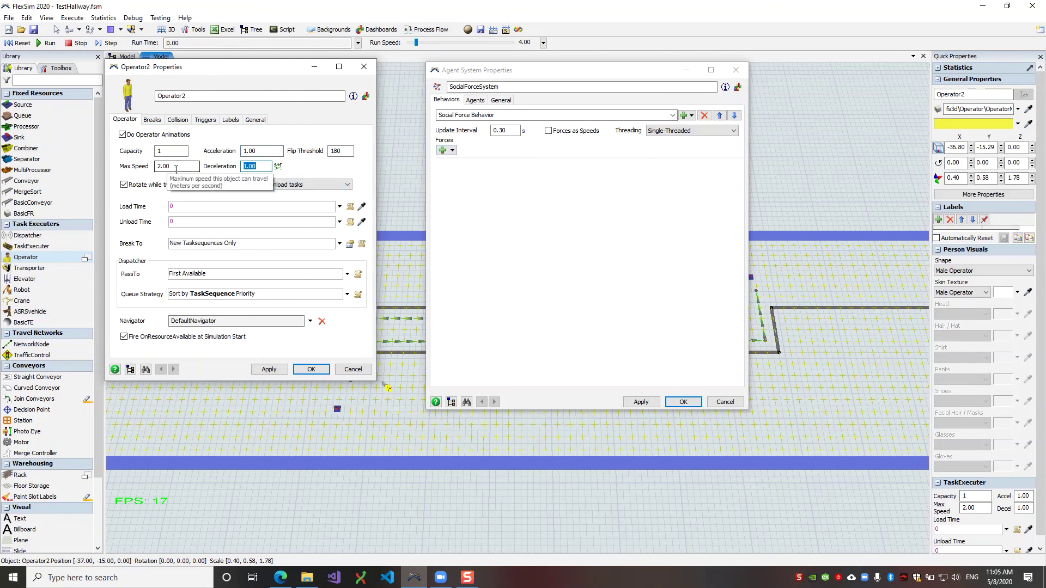
drag(259, 167, 242, 168)
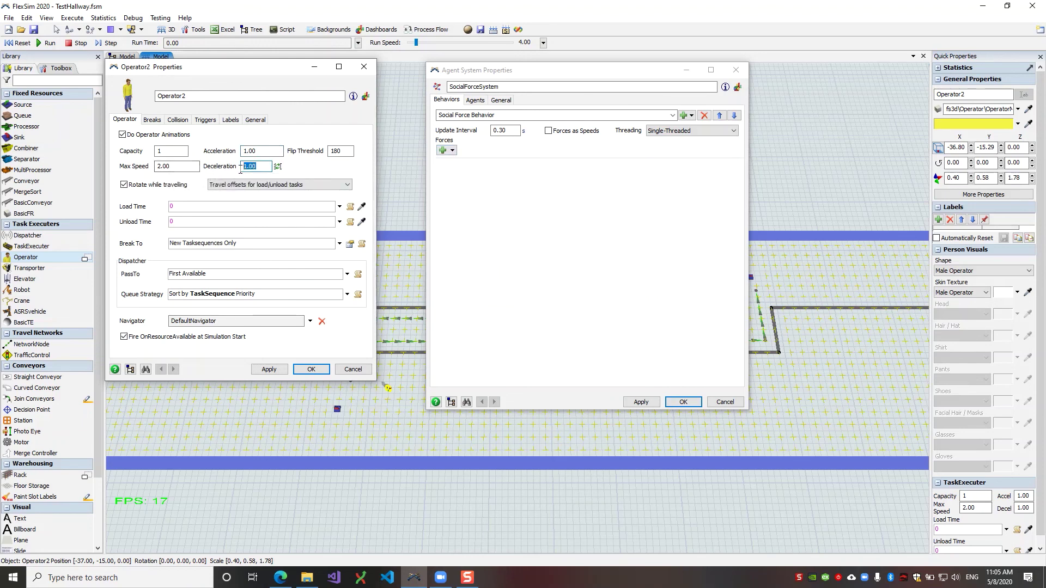
click(223, 170)
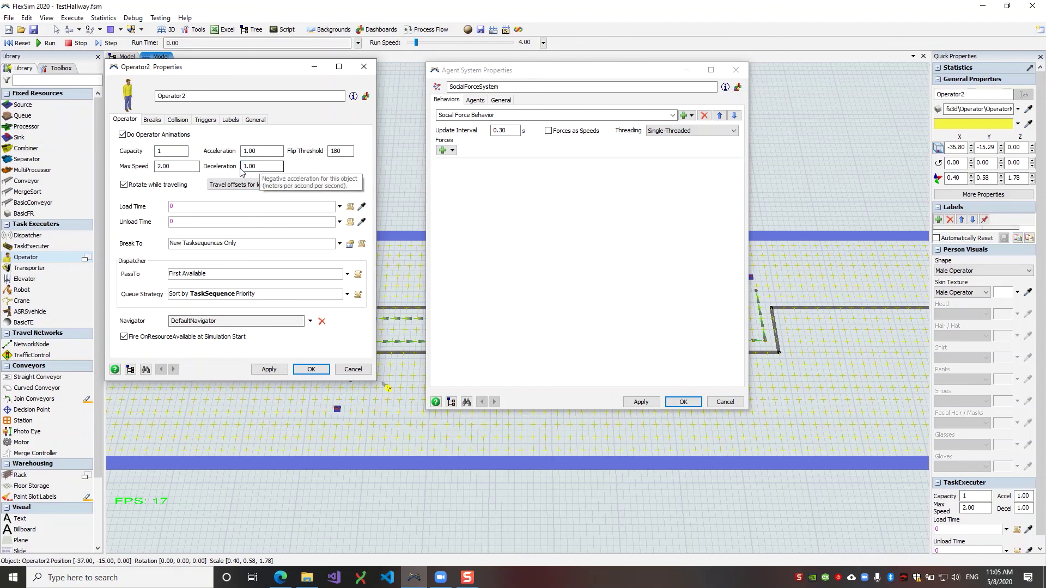
Set the Operator's Acceleration and Deceleration to 0.
click(261, 153)
drag(261, 153, 233, 154)
text(0)
key(Tab)
text(0)
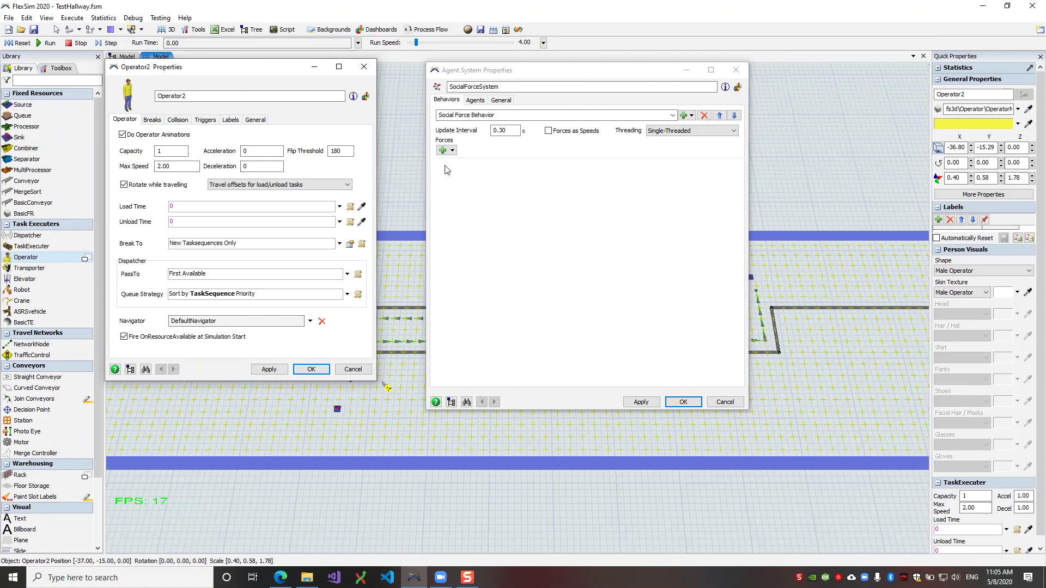
Close the Operator's properties and leave the agent system's properties open.
drag(185, 166, 141, 173)
click(364, 67)
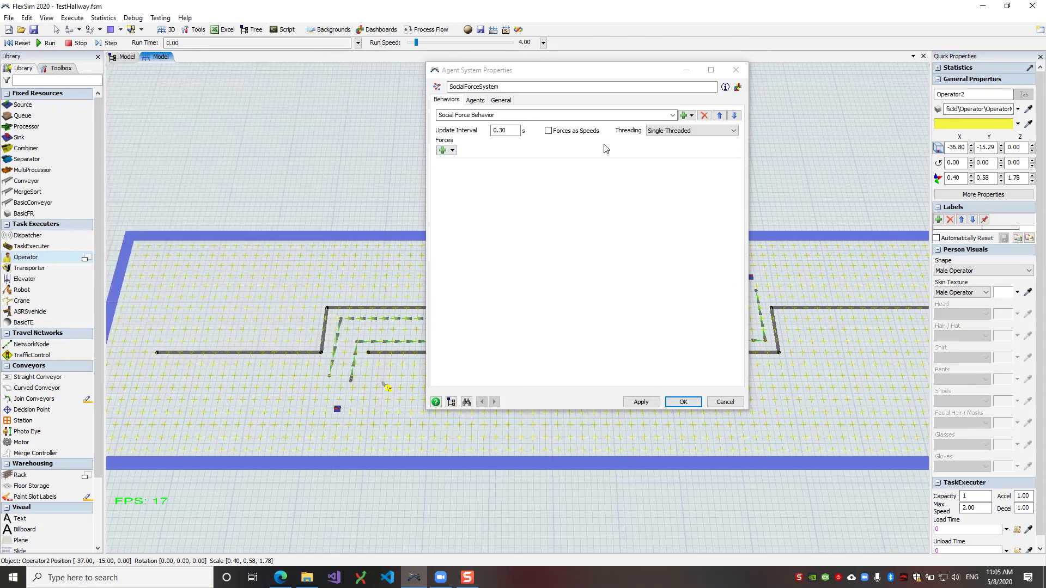
Switch the social force behavior's threading to Multi-Threaded (Experimental) and back to Single-Threaded.
click(677, 134)
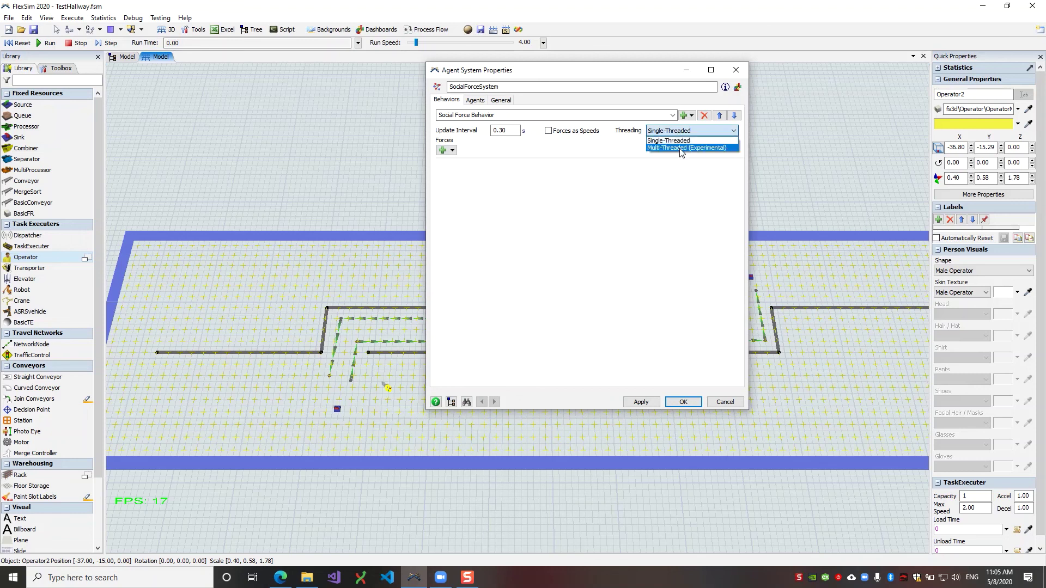
click(680, 148)
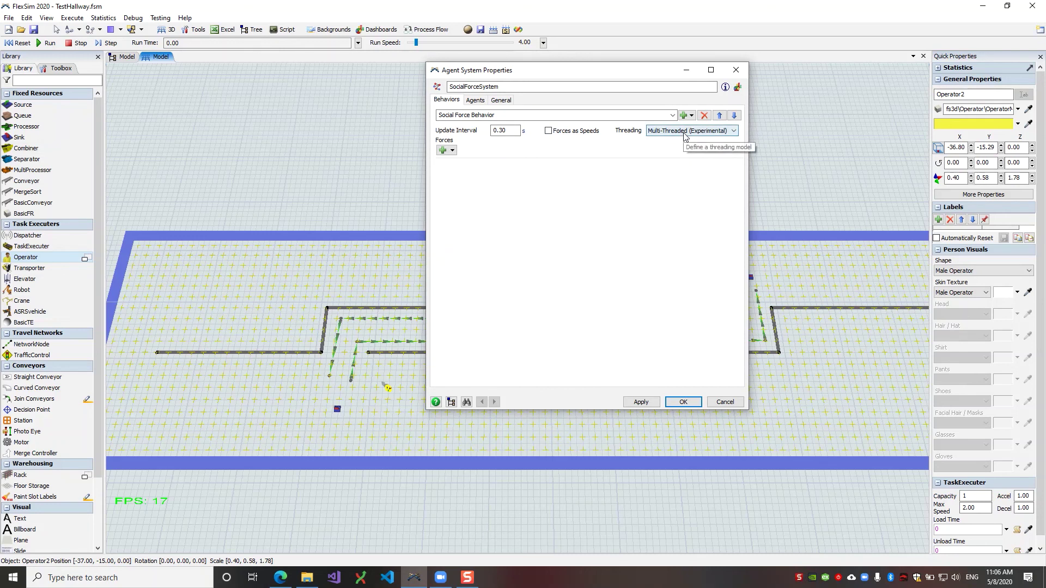
click(685, 131)
click(668, 140)
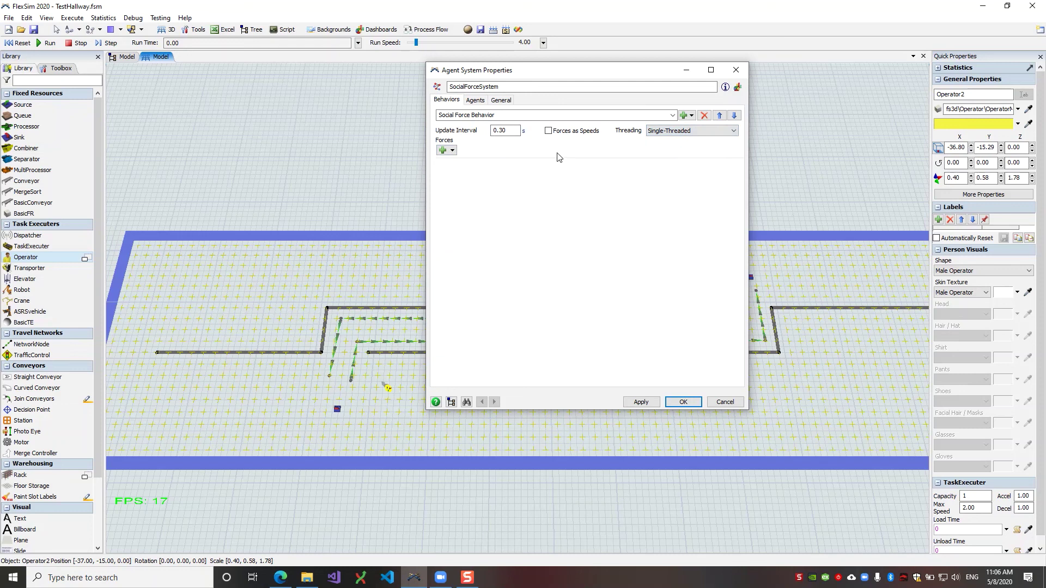
Add a Proximity Detection Behavior to the agent system alongside the Social Force Behavior.
click(671, 115)
click(671, 116)
click(683, 116)
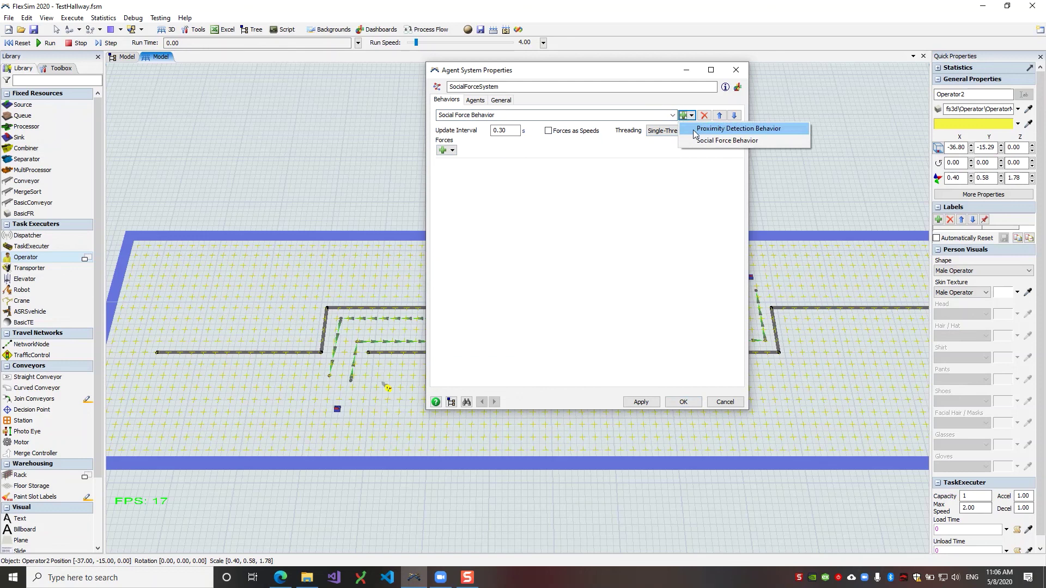
click(693, 130)
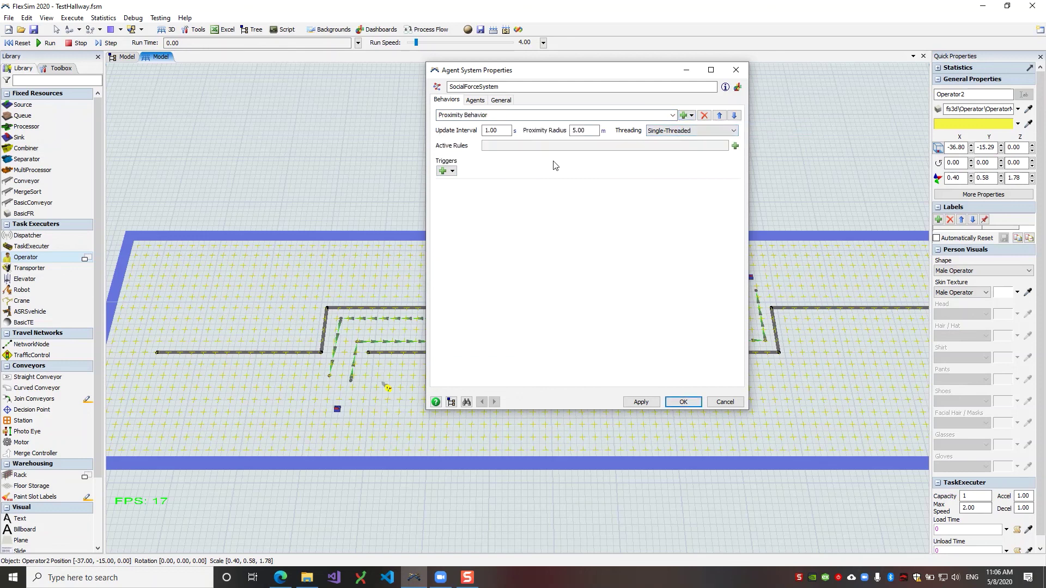
Examine the proximity behavior's Update Interval, Proximity Radius and Threading options.
drag(501, 131, 476, 130)
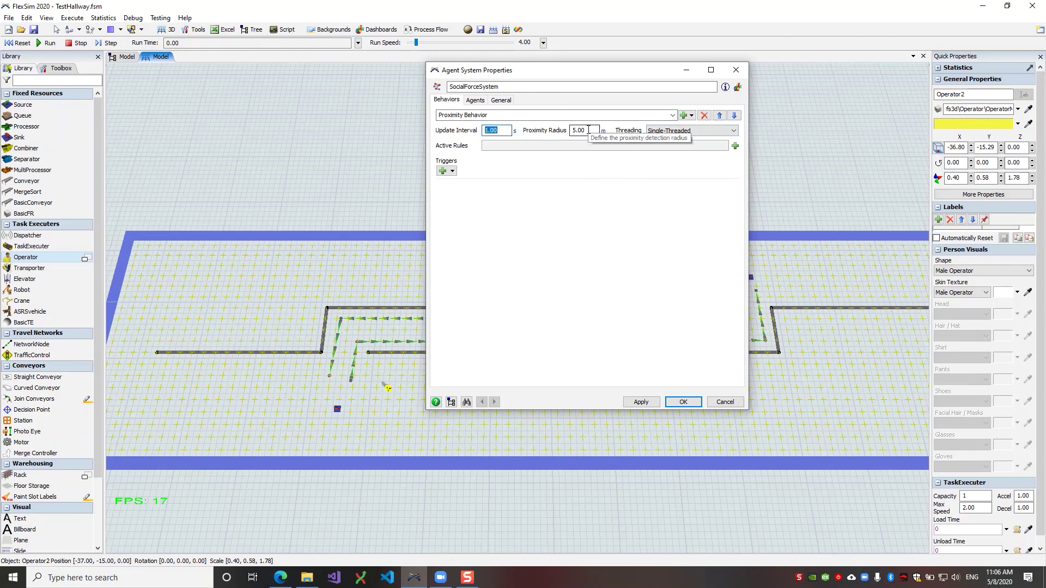
drag(588, 130, 571, 131)
click(560, 134)
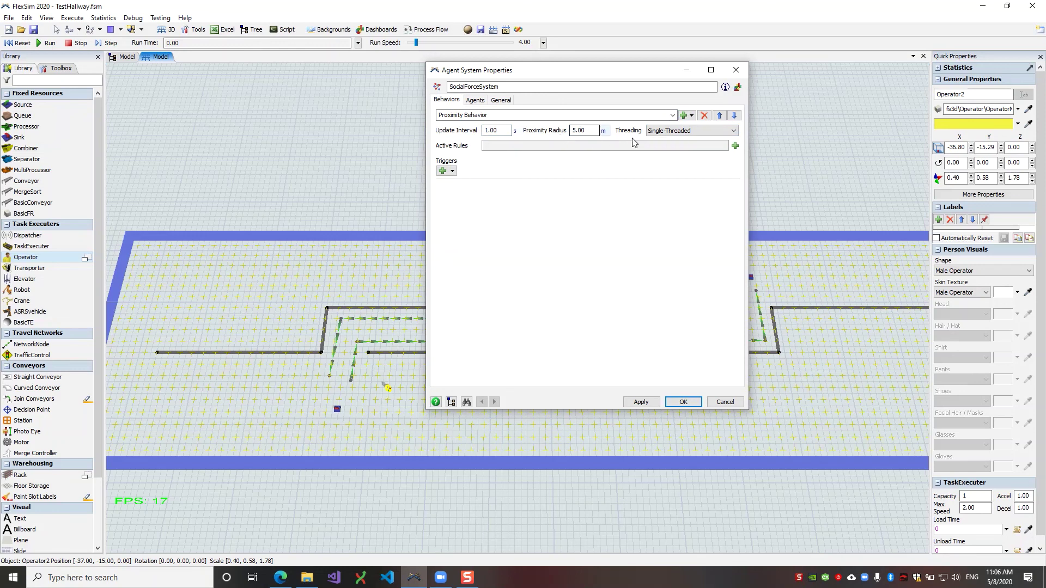
click(649, 133)
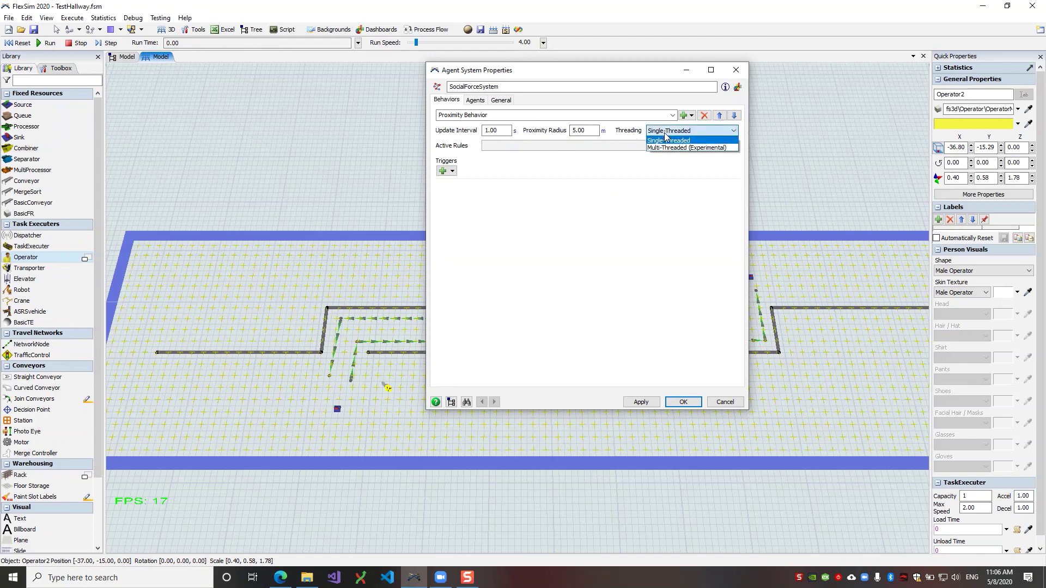
click(638, 134)
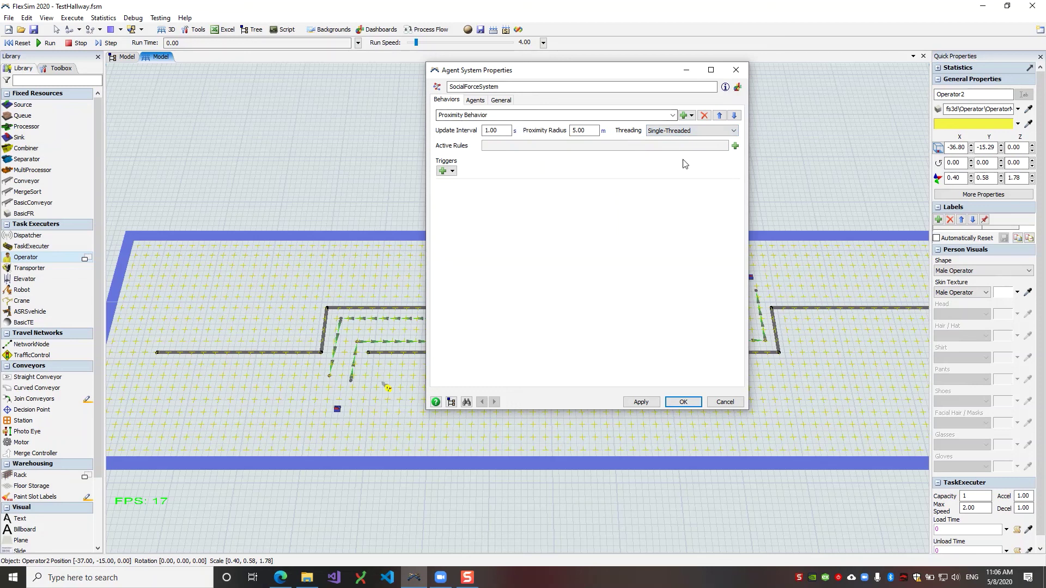
Check which active rules and proximity triggers can be added to the proximity behavior.
click(735, 146)
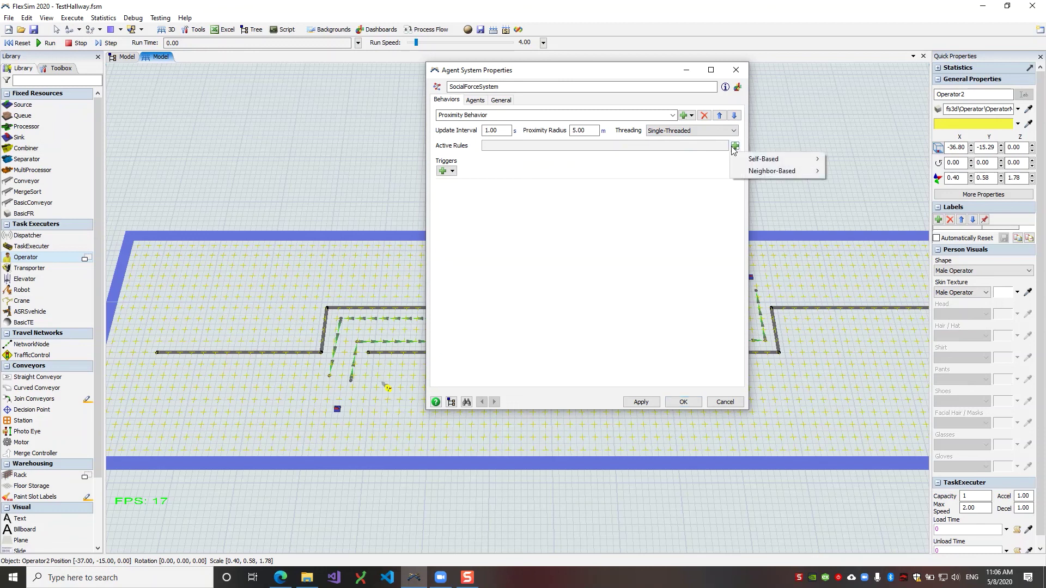
mouse_move(740, 162)
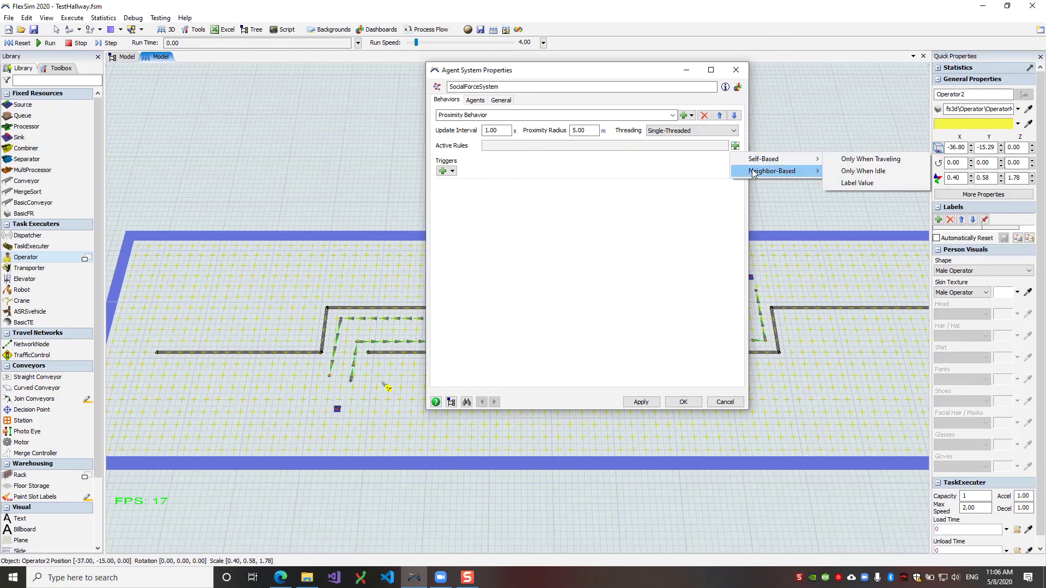
click(458, 149)
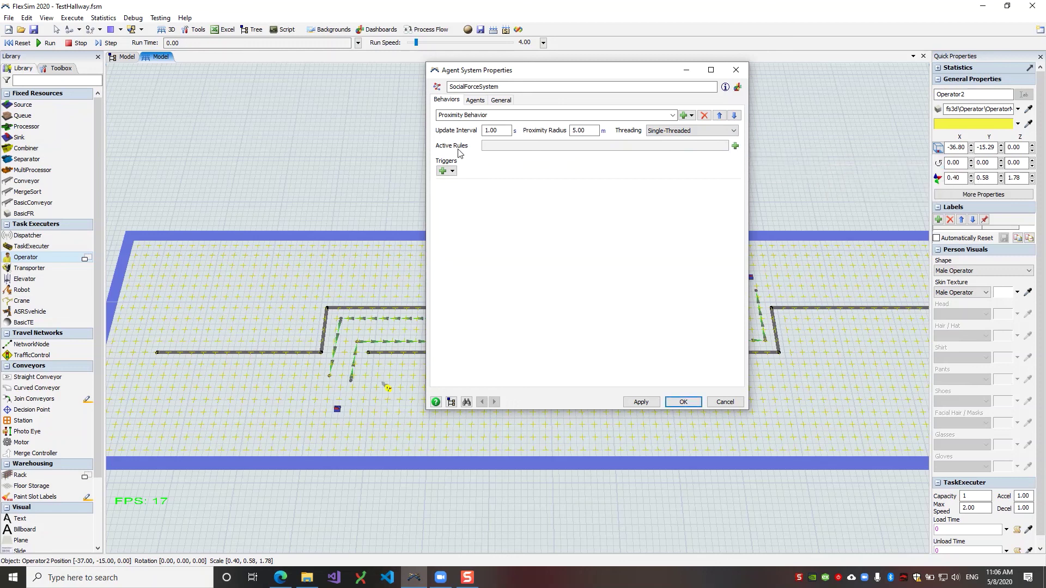
click(443, 171)
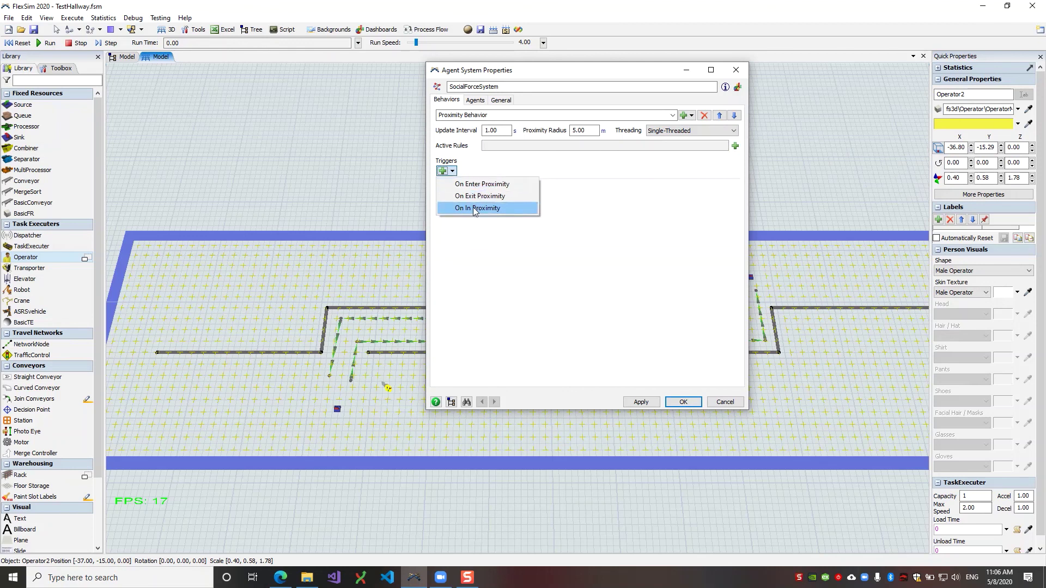
click(529, 171)
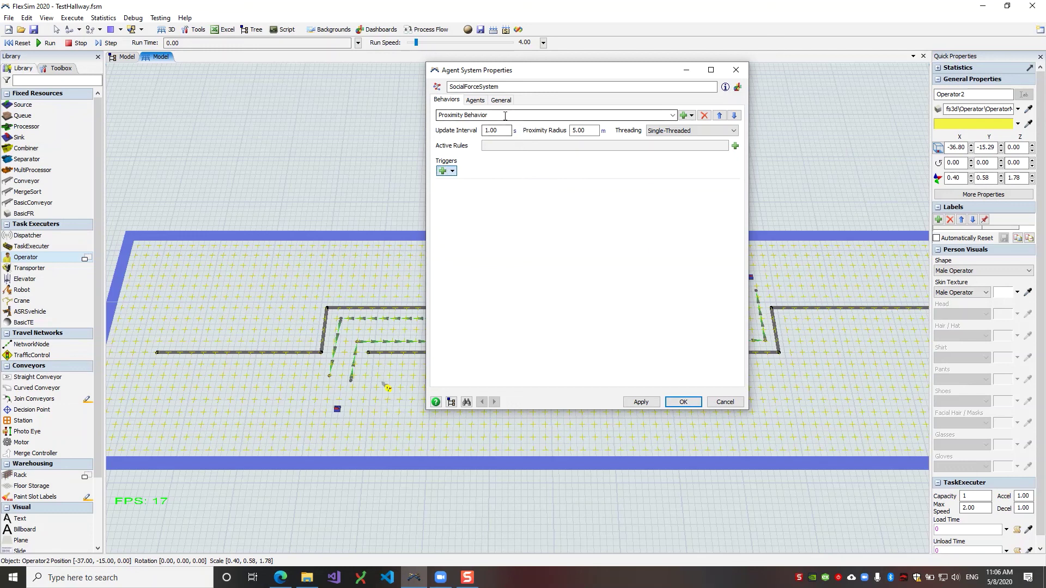
Move the agent system's properties aside, add the new Operator to SocialForceSystem and refresh the system's agent list.
click(474, 100)
drag(504, 70, 710, 53)
click(390, 427)
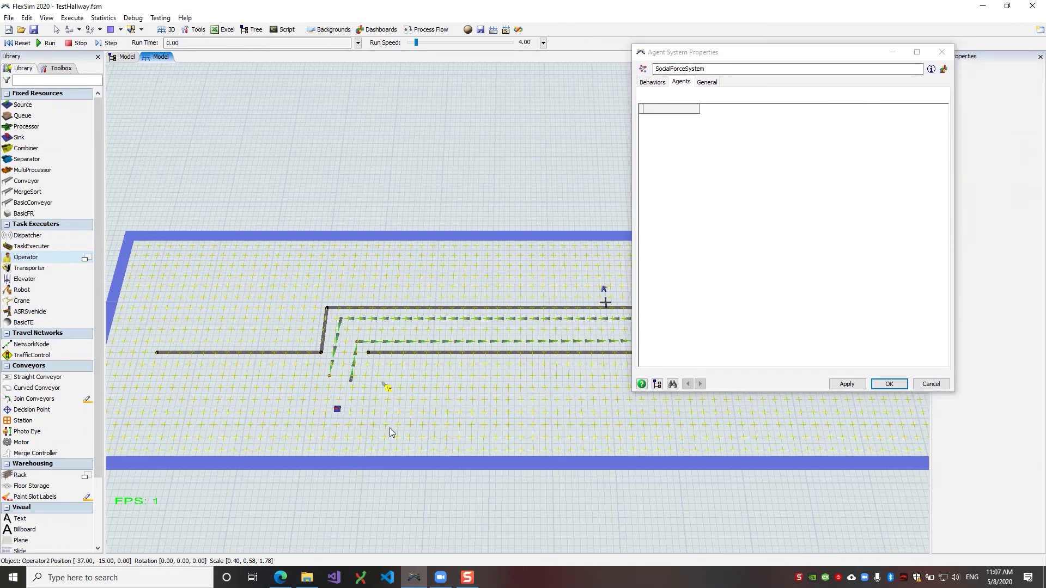
scroll(403, 433, up, 5)
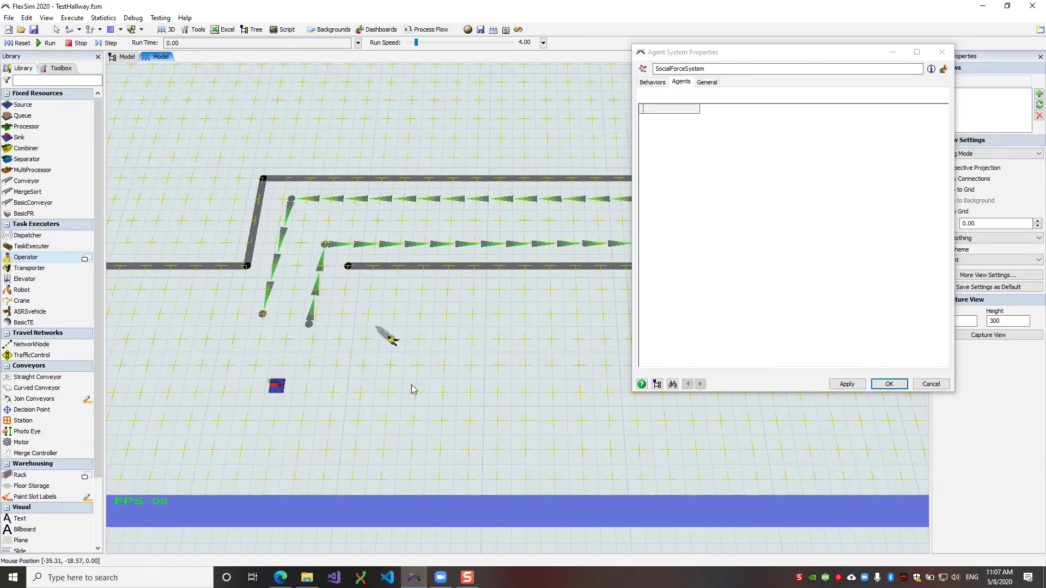
right_click(390, 342)
mouse_move(414, 388)
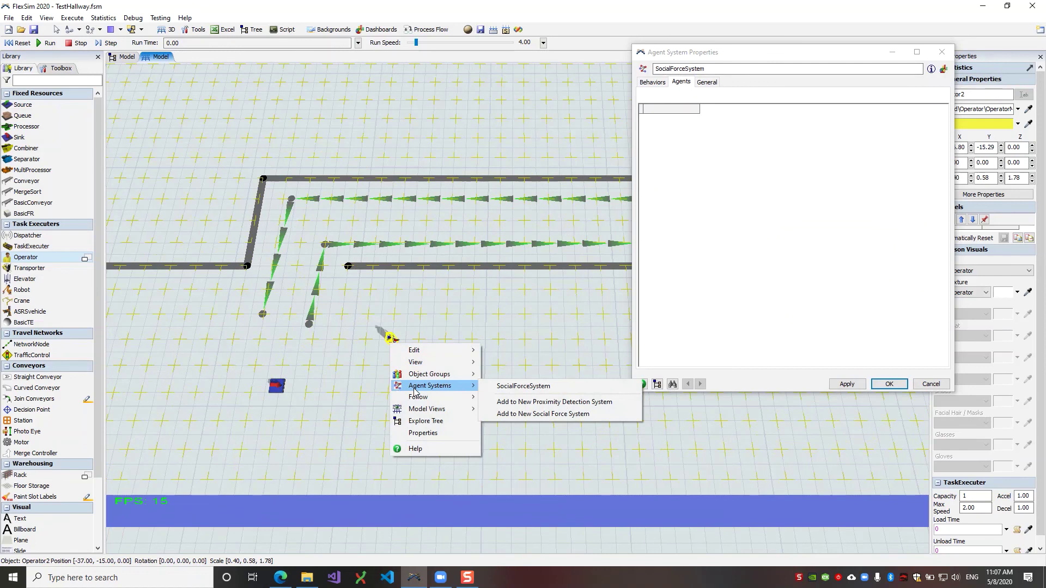
click(512, 387)
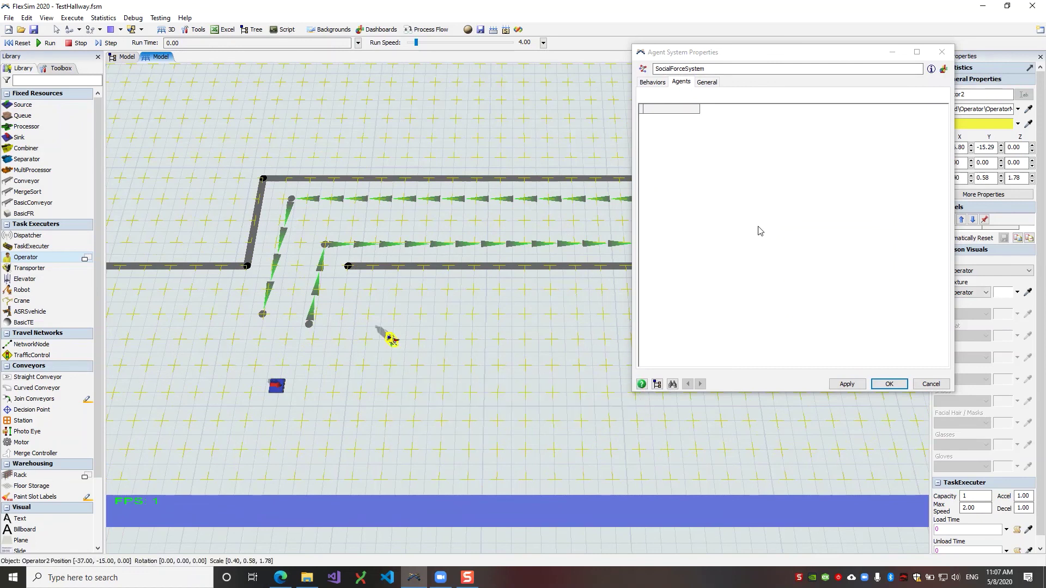
click(653, 83)
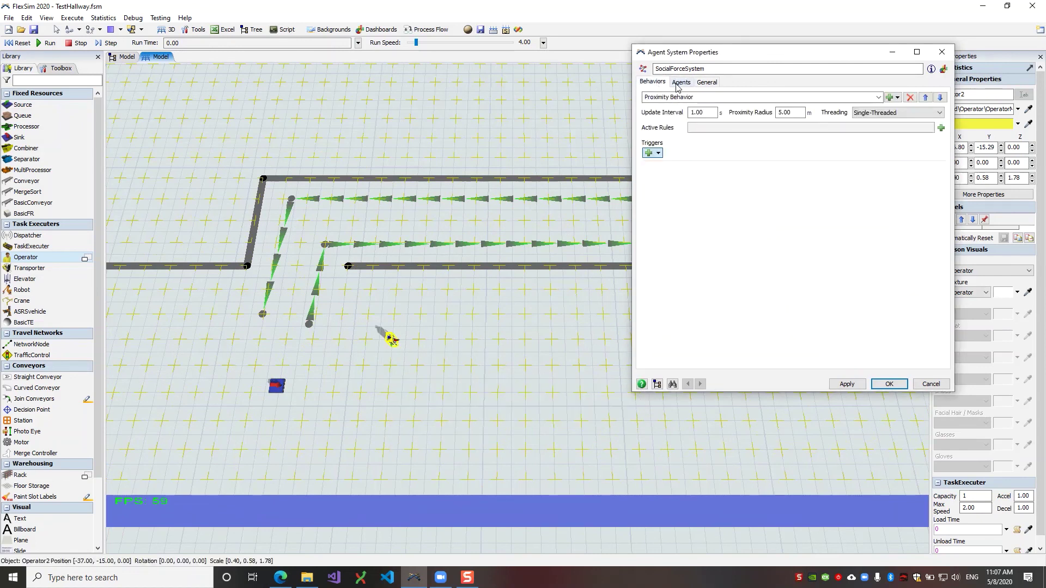
click(681, 83)
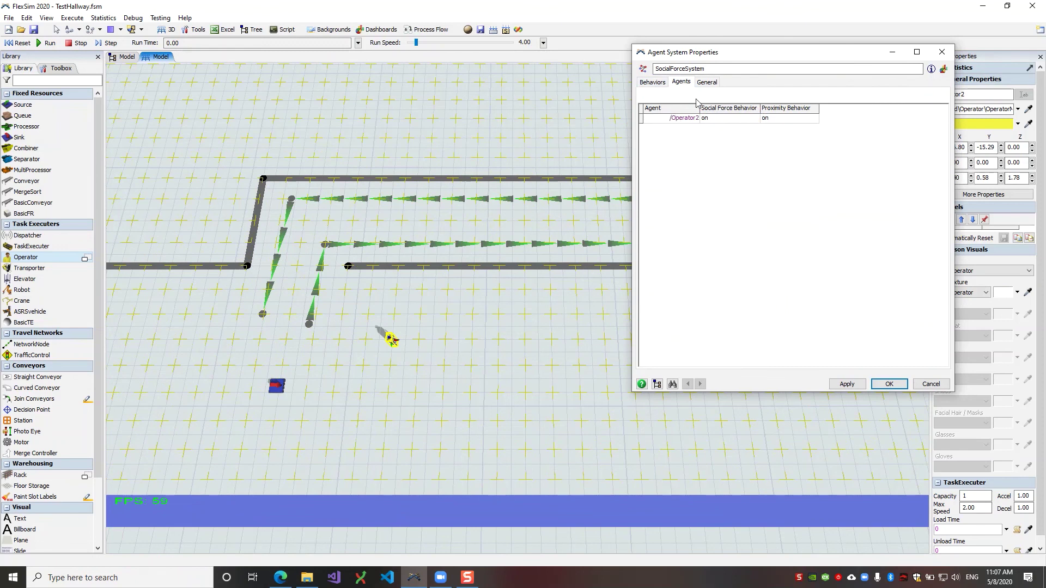
Turn the Proximity Behavior off for the Operator in the agent list, keeping its Social Force Behavior on.
click(712, 118)
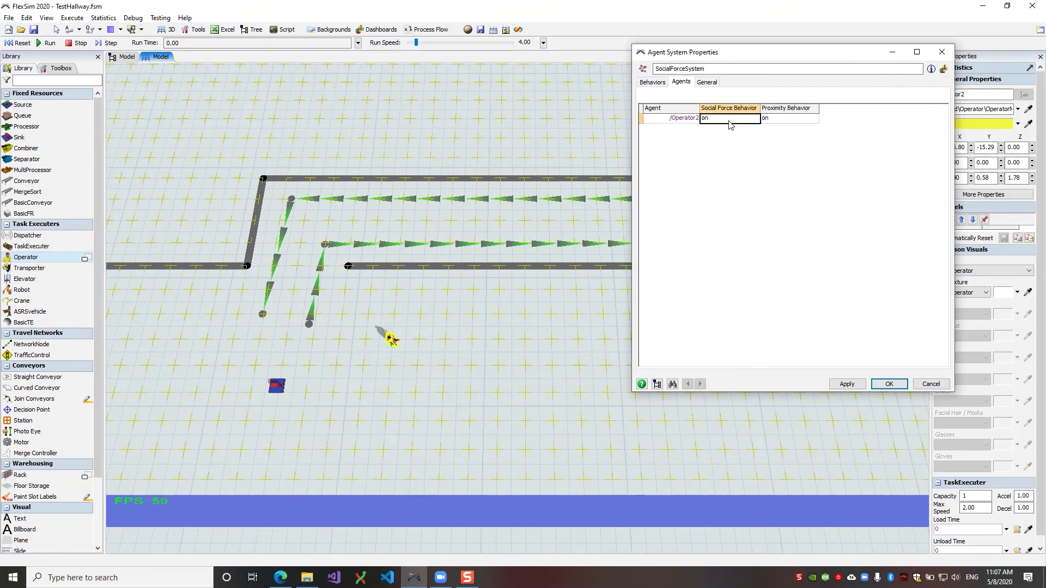
click(682, 120)
click(718, 122)
click(787, 121)
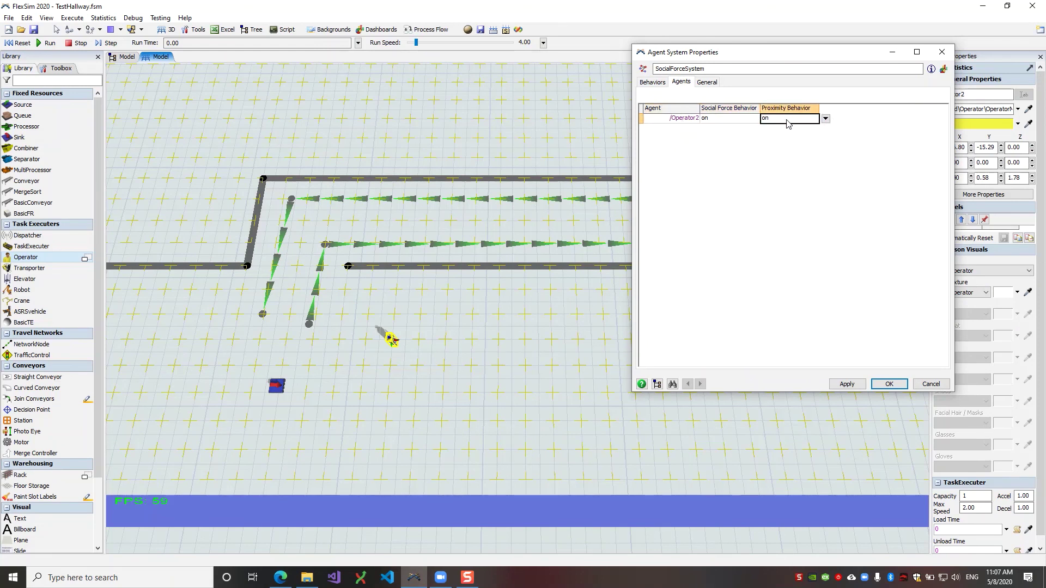
click(745, 121)
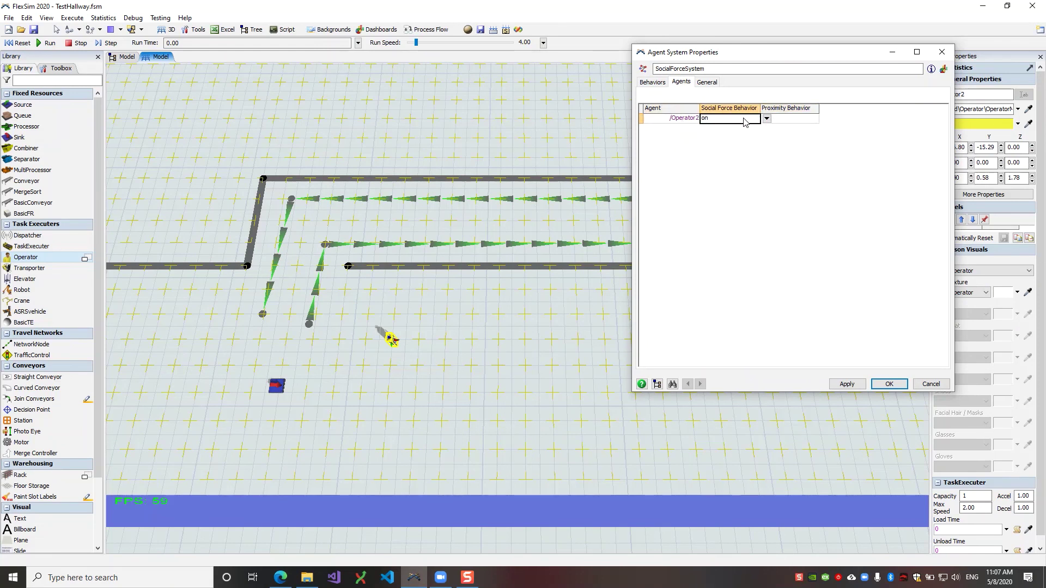
click(780, 119)
click(826, 119)
click(834, 142)
click(720, 121)
click(761, 169)
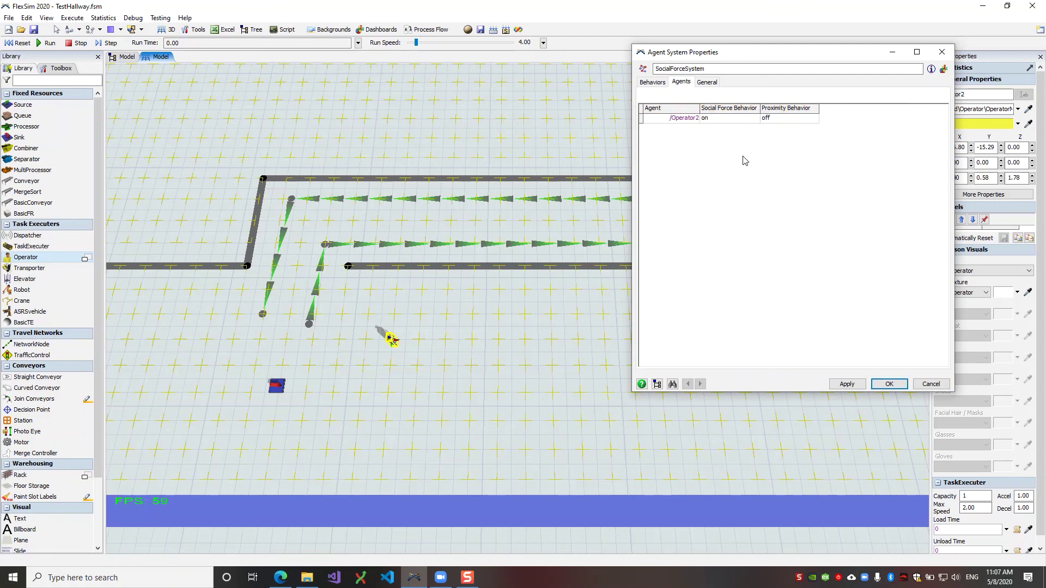
drag(732, 119, 793, 126)
click(739, 133)
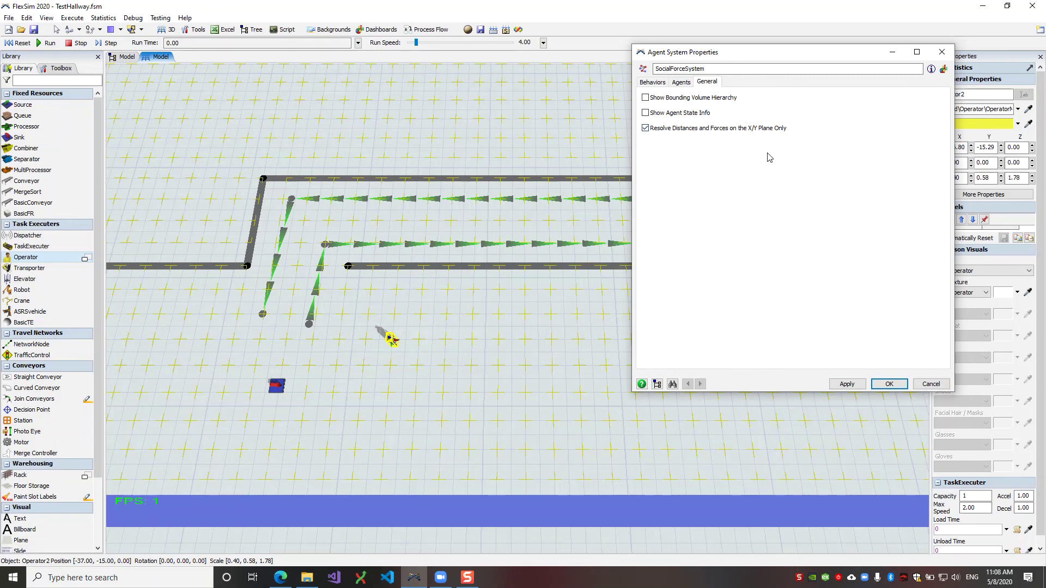
Review the agent system's behavior, agent and general settings, including the Proximity Radius, and close its properties.
click(654, 83)
double_click(778, 112)
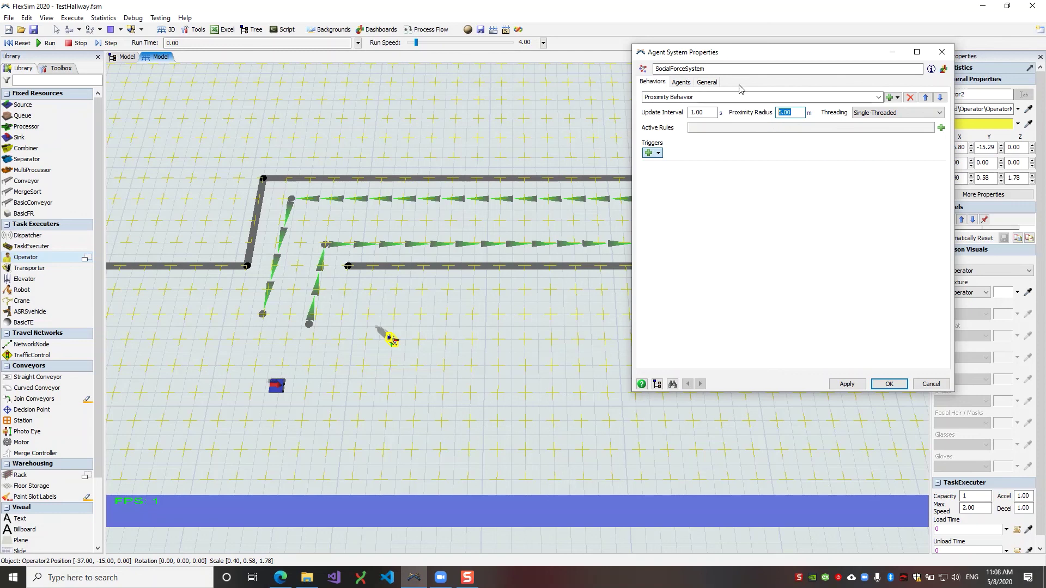
click(684, 83)
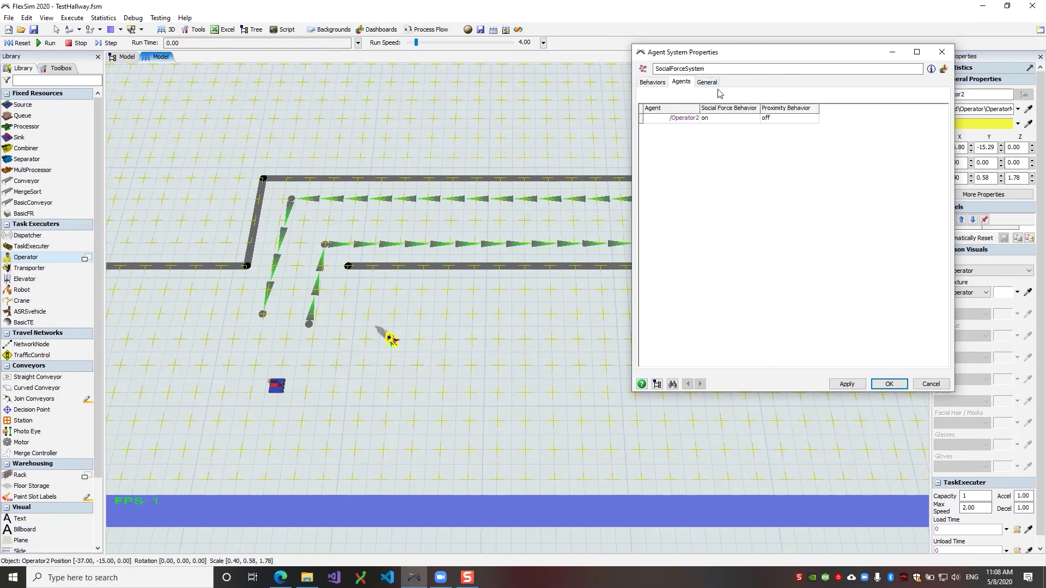
click(707, 83)
drag(740, 55, 527, 85)
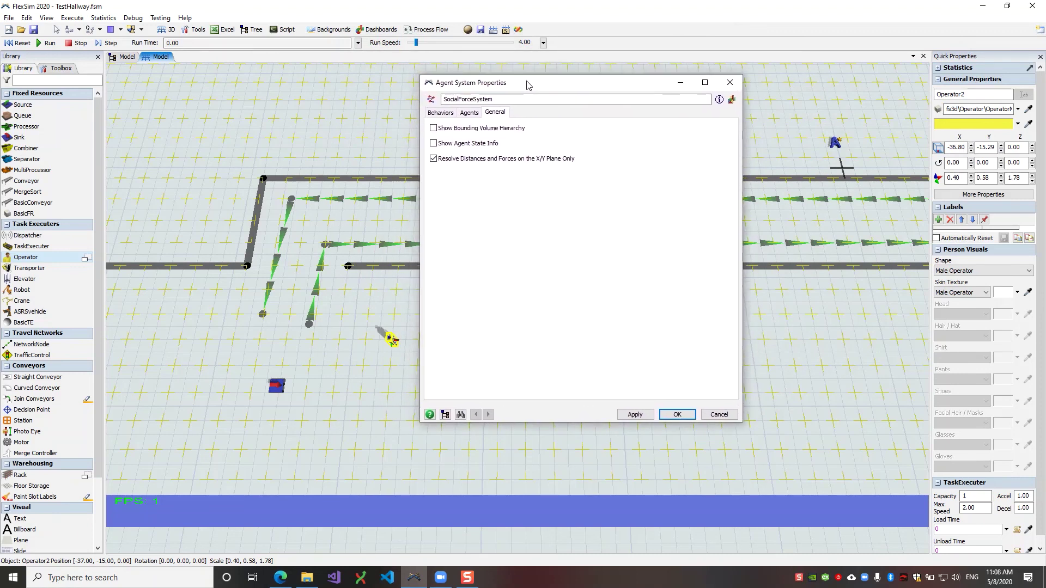
click(730, 82)
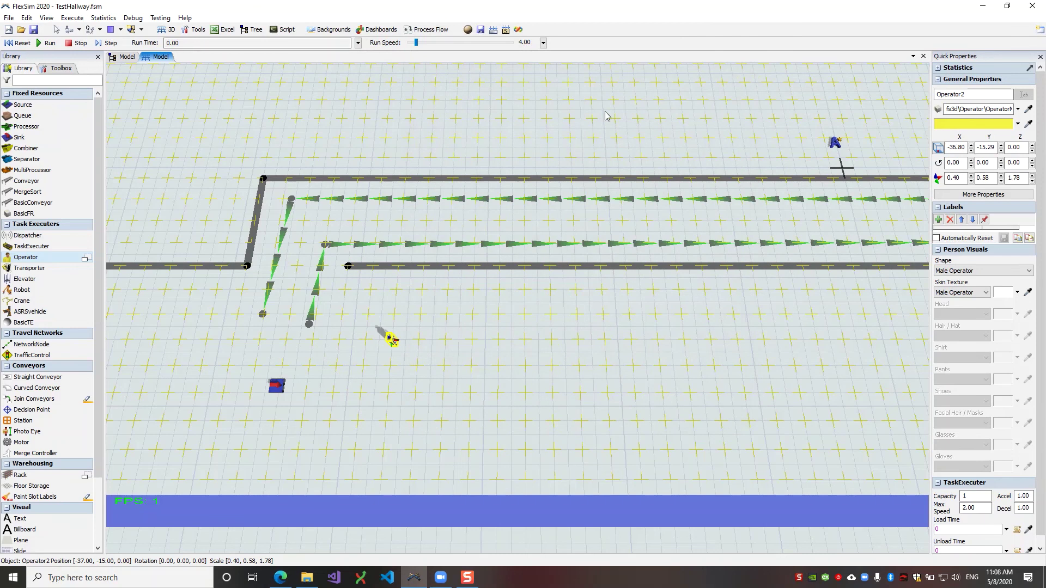
drag(547, 338, 537, 329)
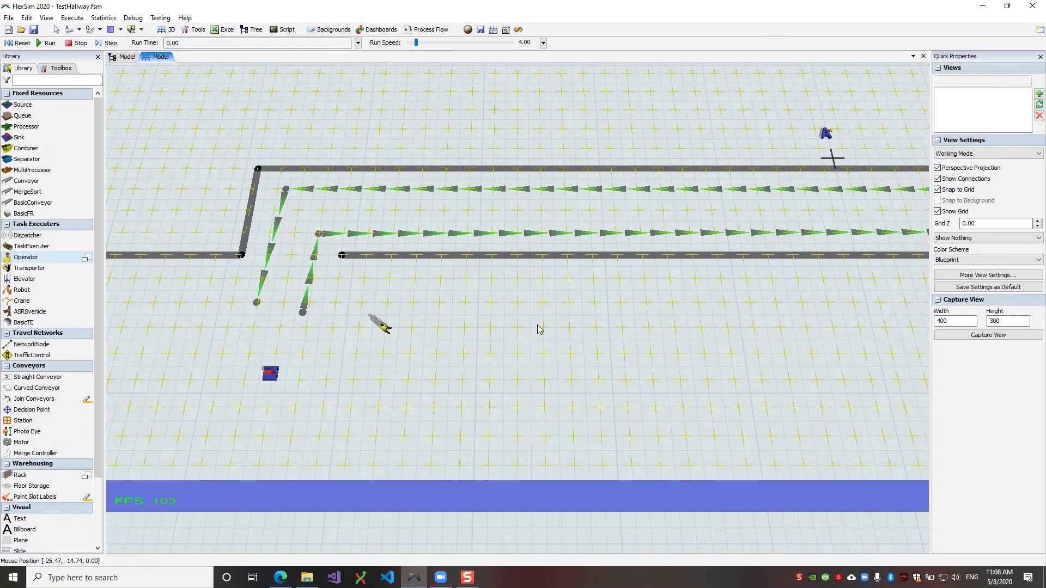
drag(532, 319, 527, 338)
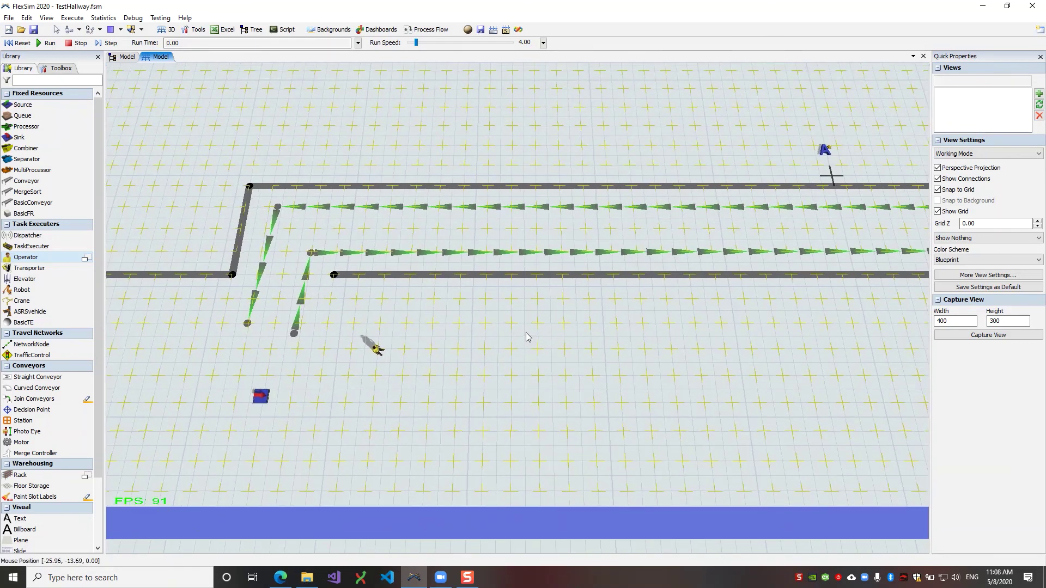
drag(527, 337, 521, 343)
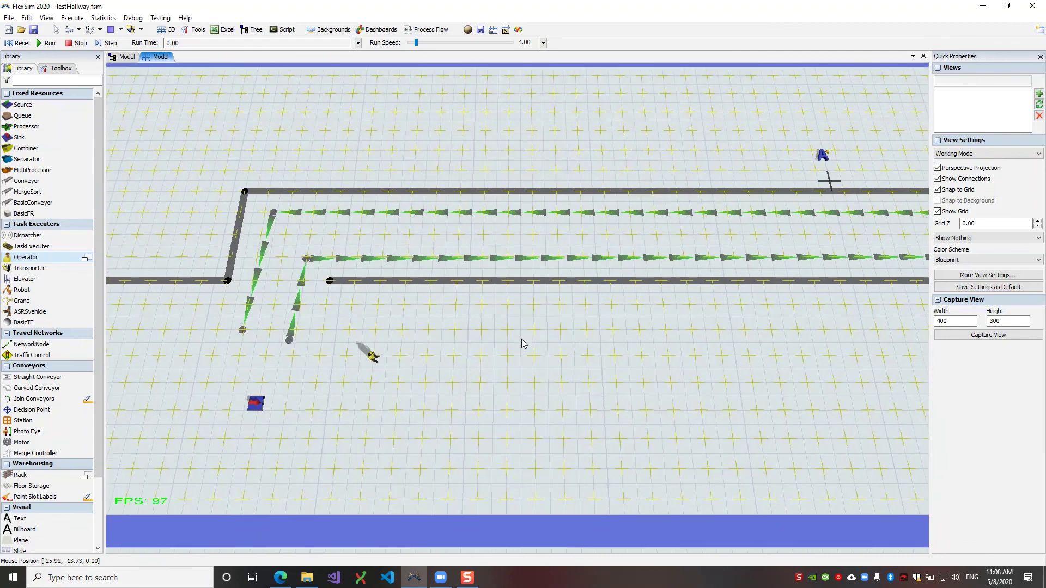